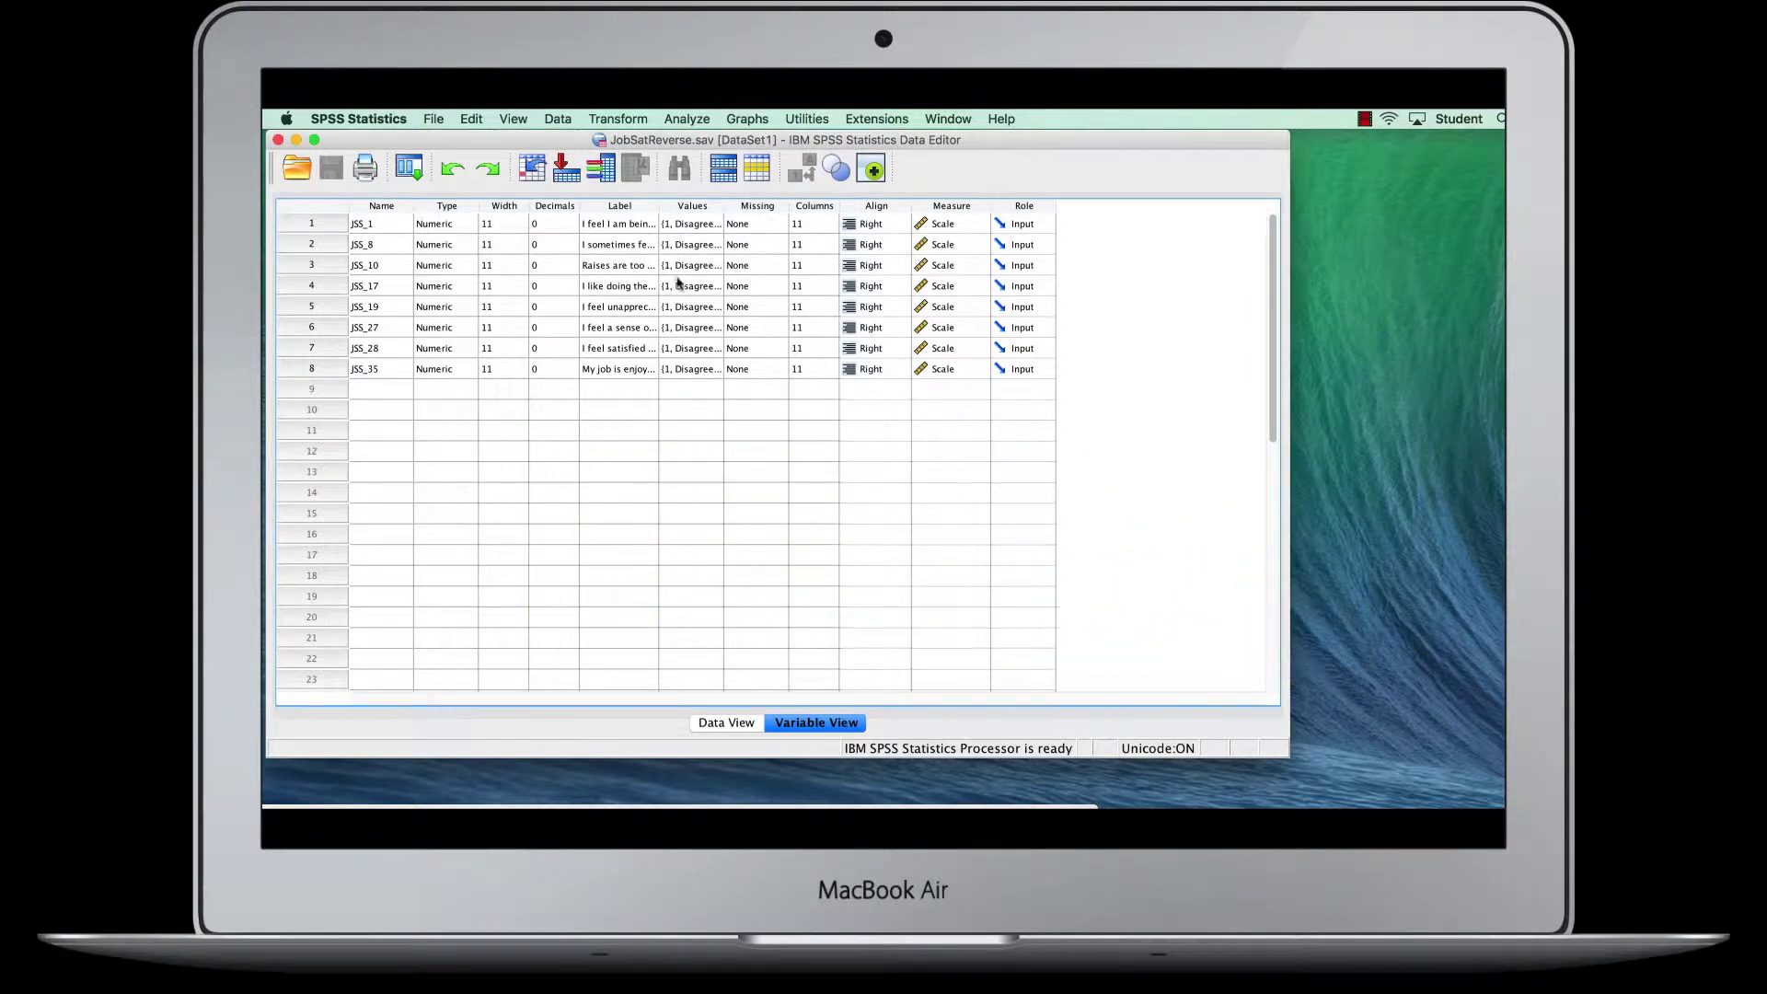
Step: Drag the Label column wider to show each JSS item's full wording, then switch to Data View
left_click(656, 207)
left_click_drag(657, 208, 1031, 178)
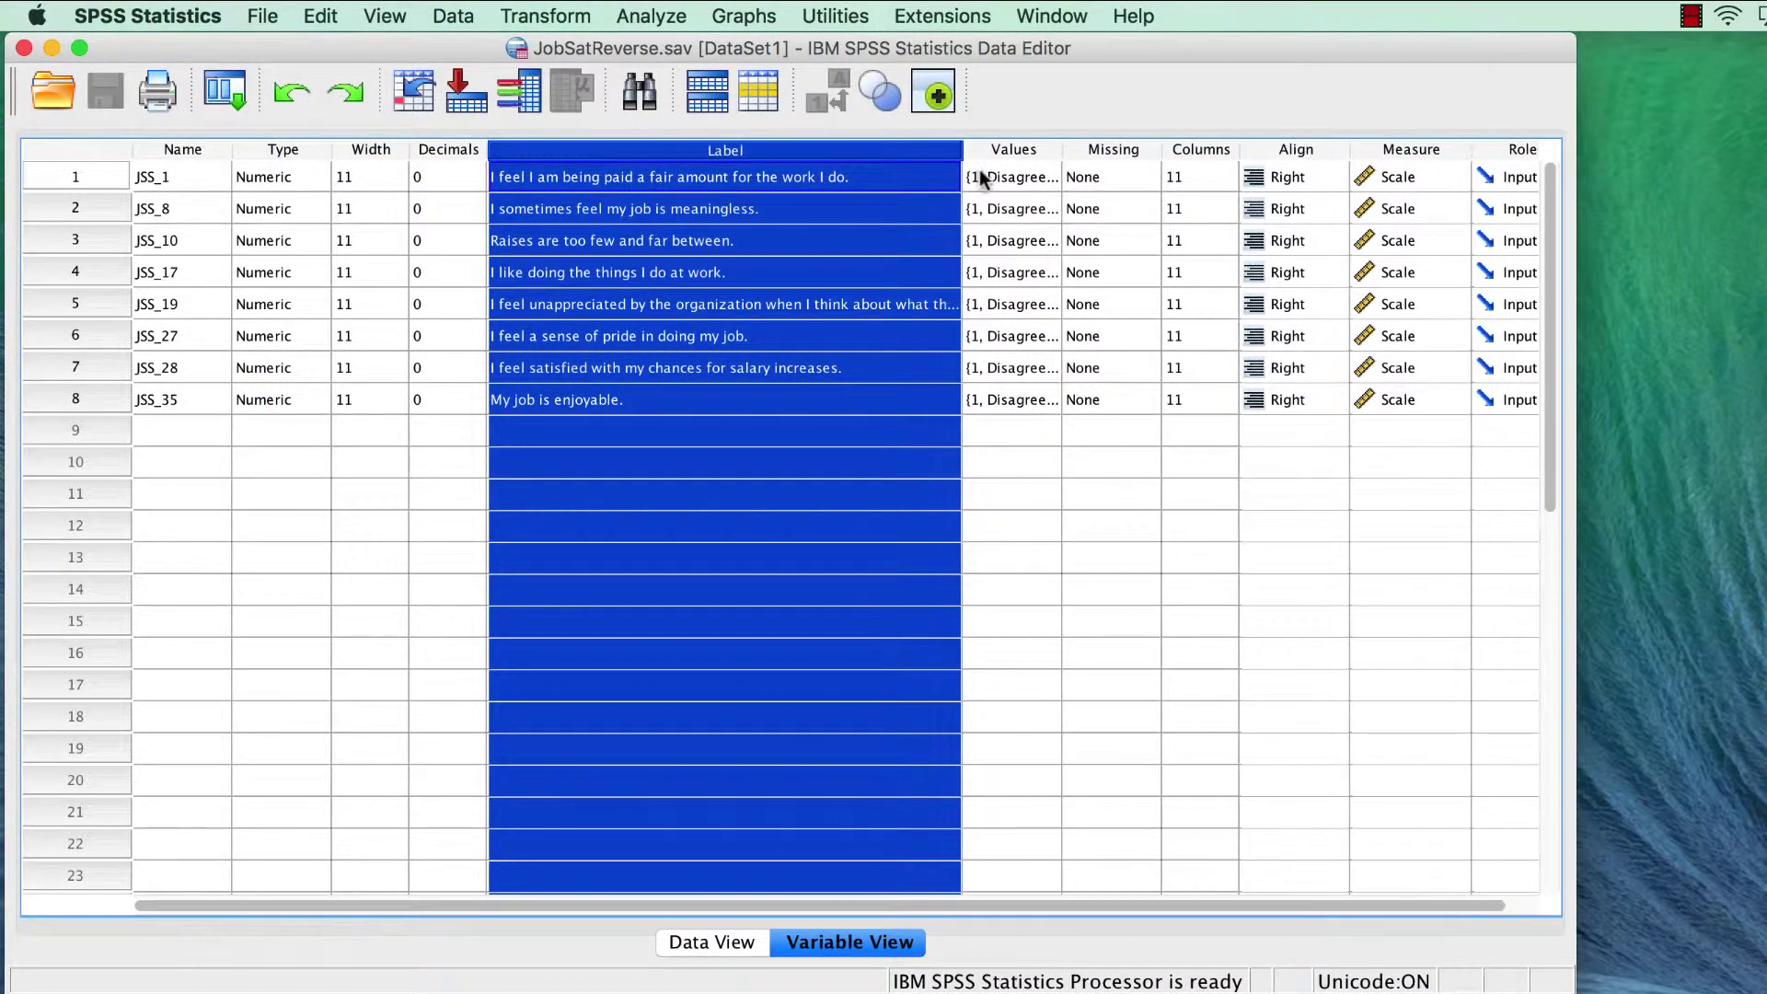
left_click(832, 557)
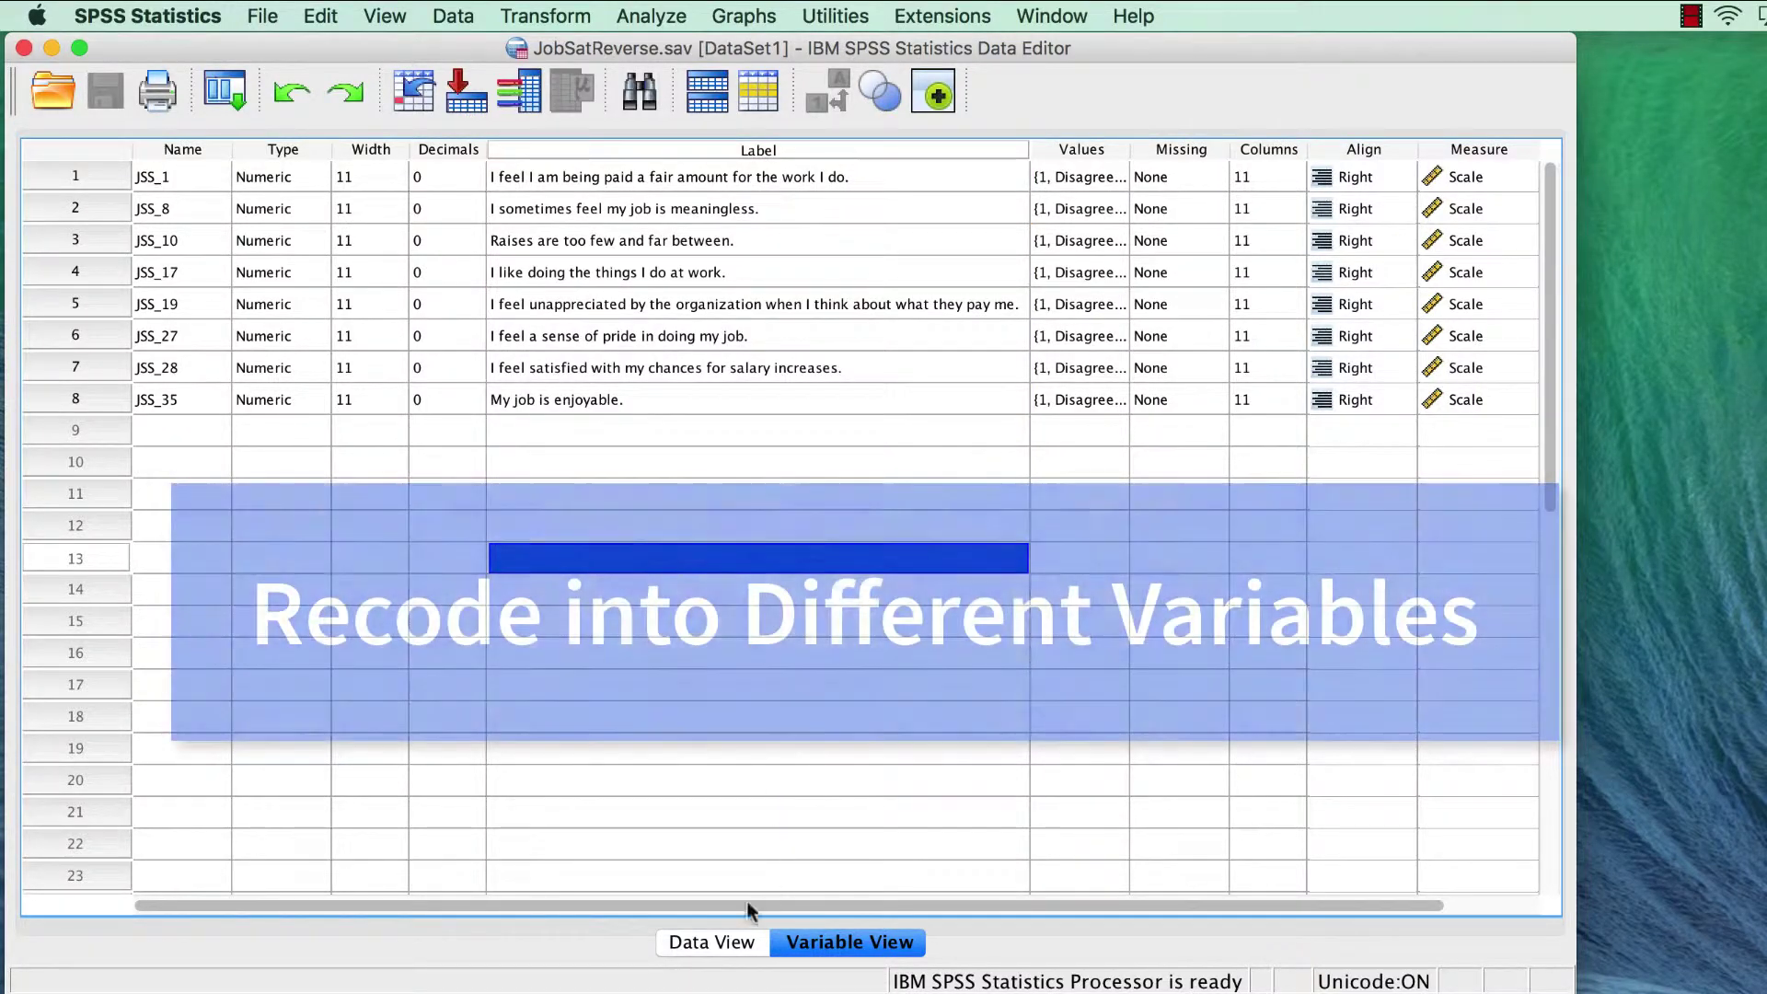
left_click(720, 948)
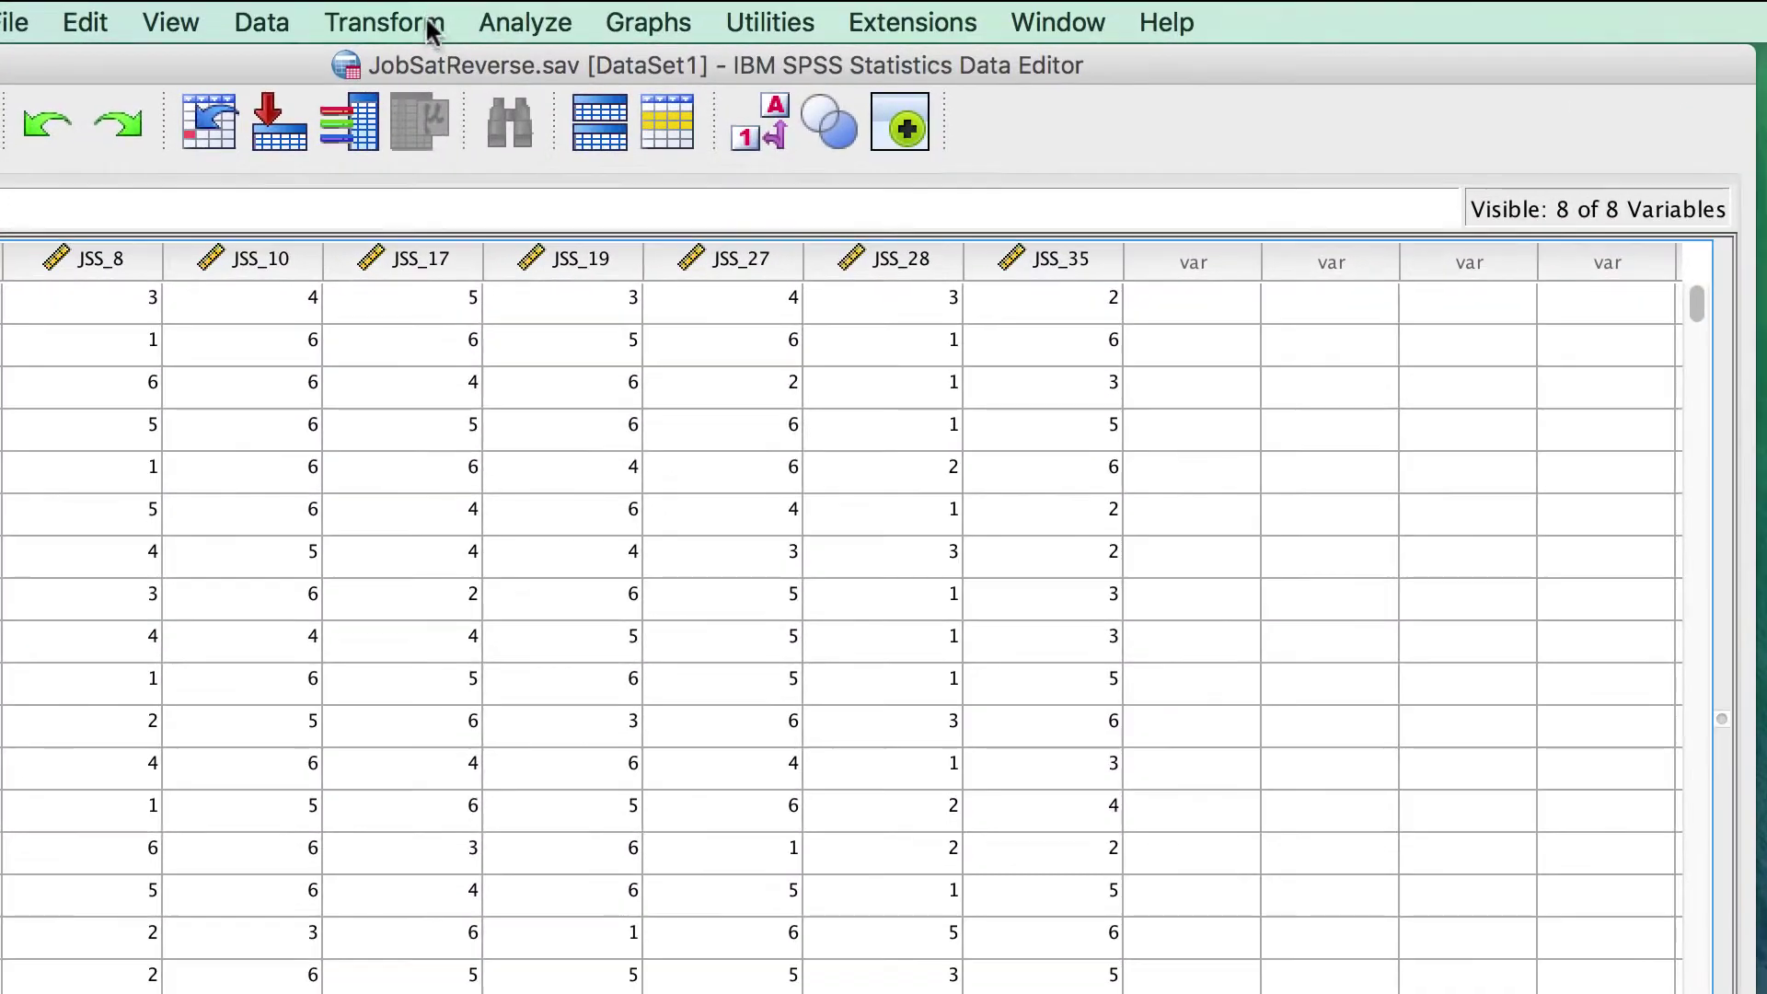
Step: Start Recode into Different Variables and set its variable list to show variable names
left_click(539, 17)
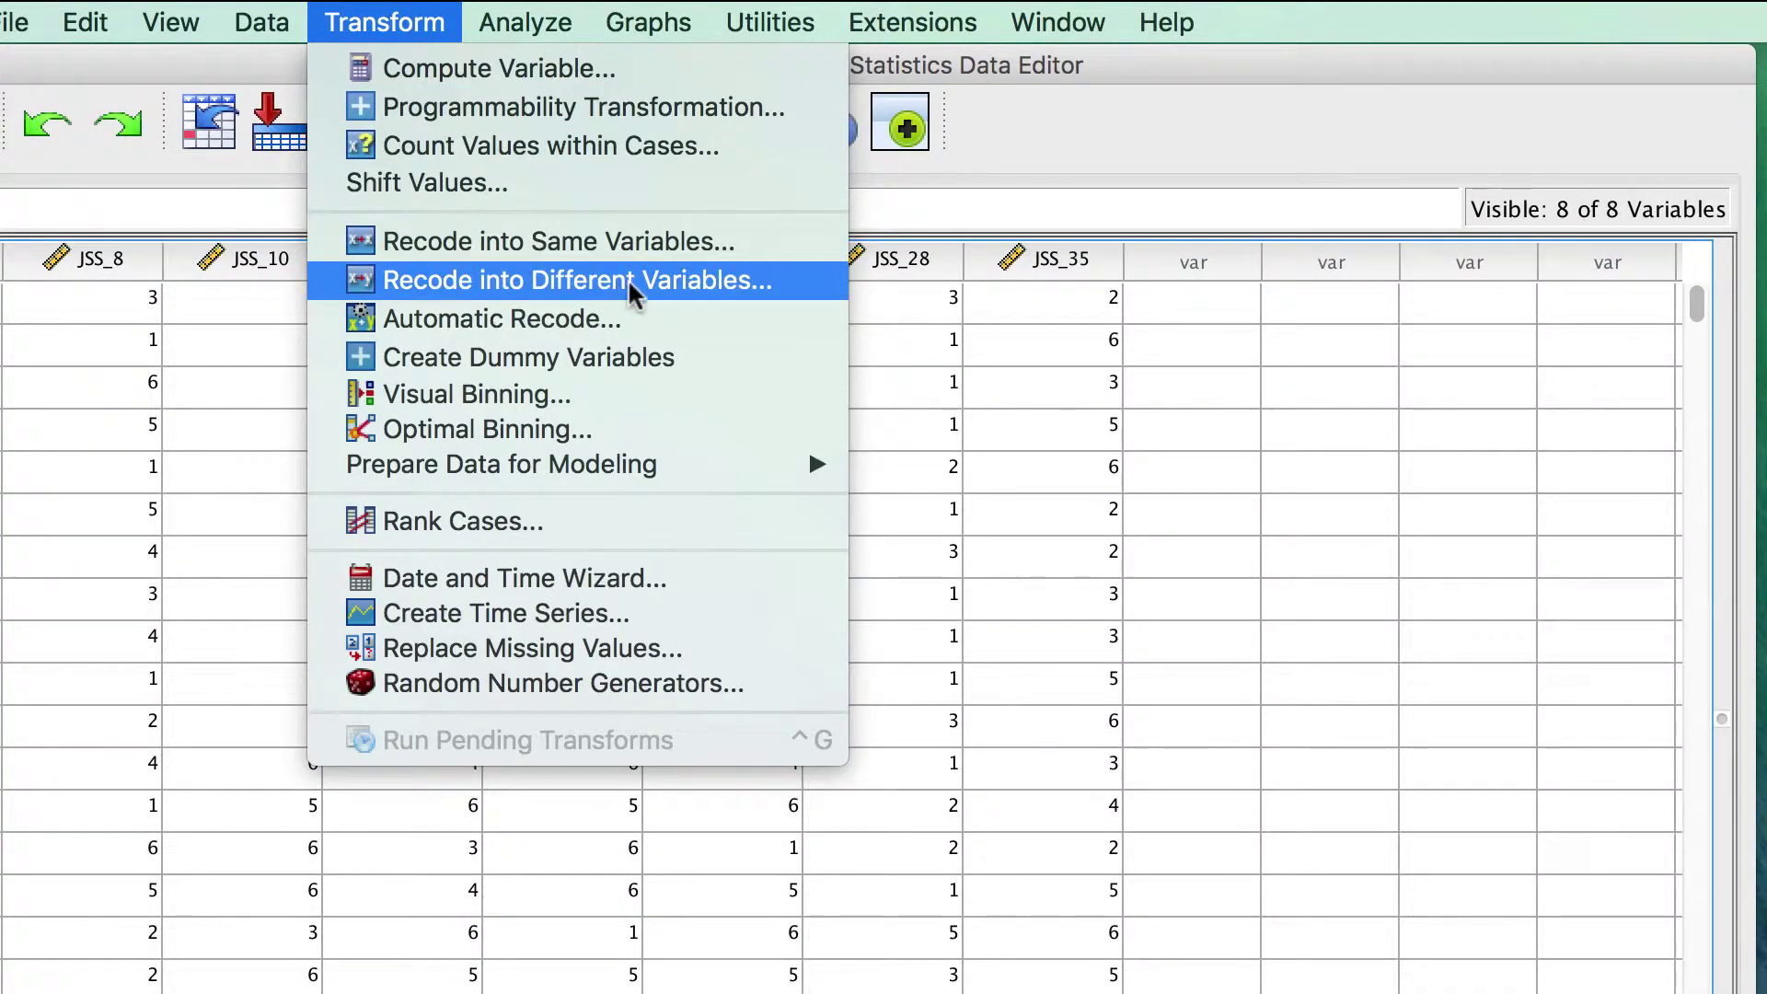
left_click(798, 287)
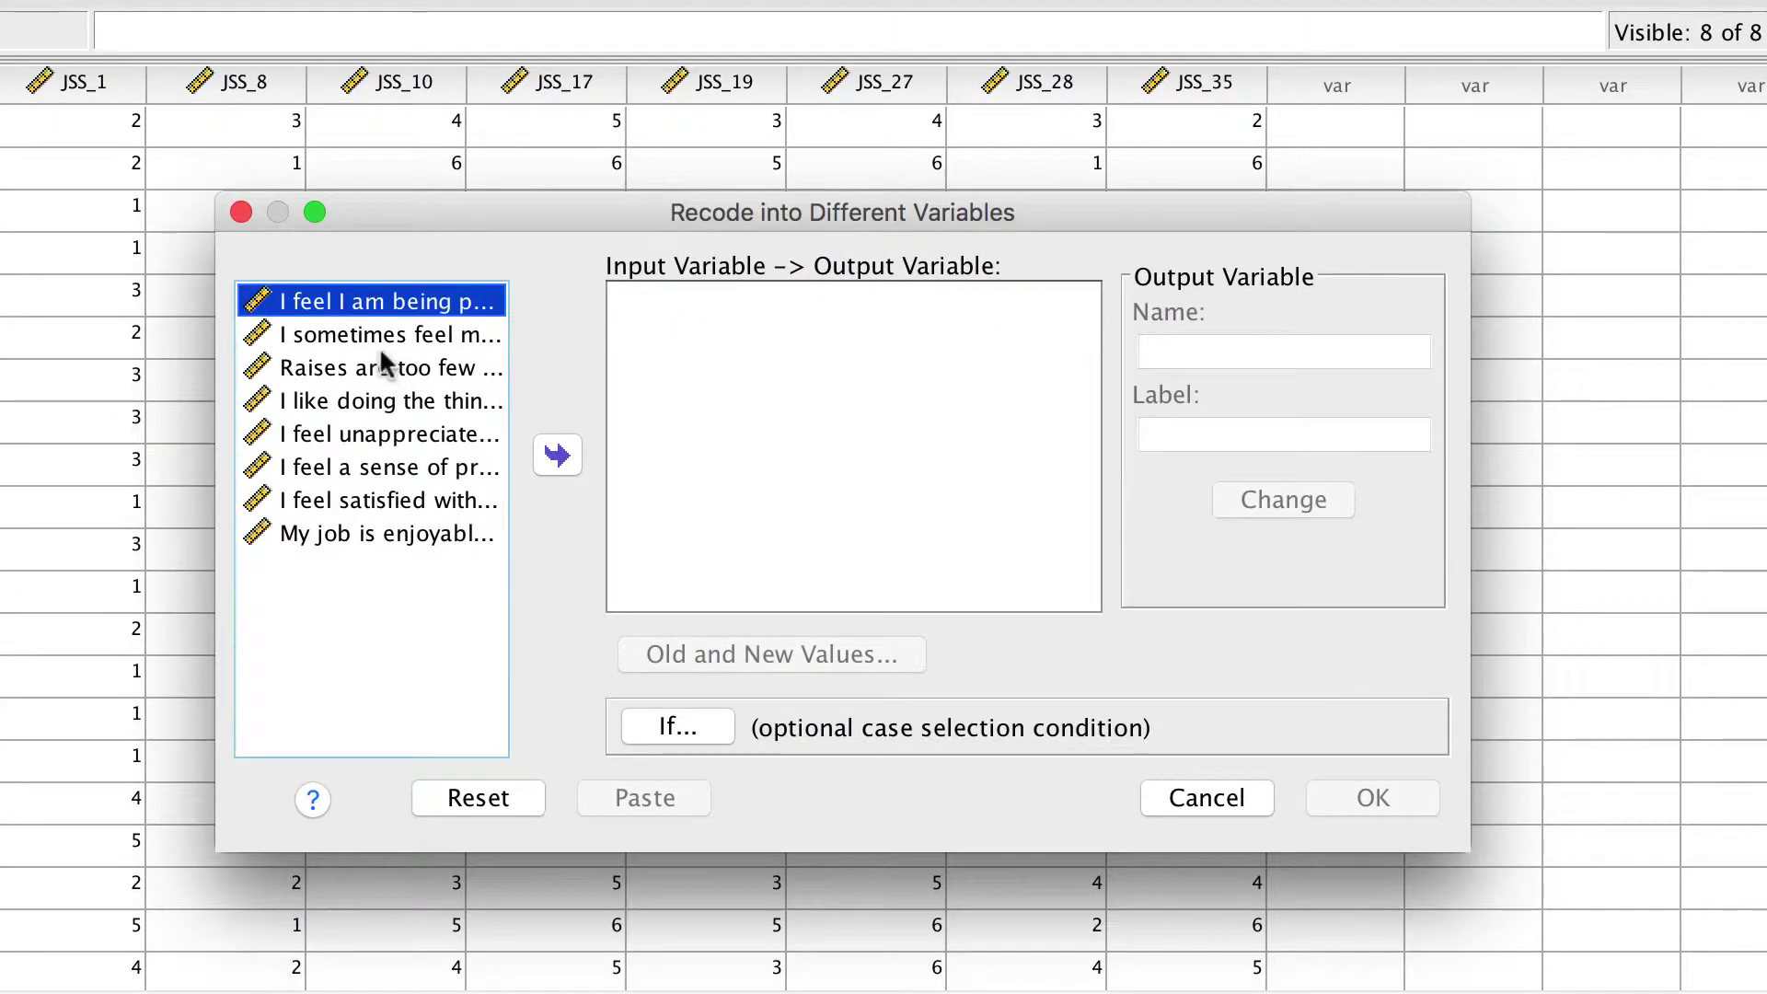
right_click(363, 383)
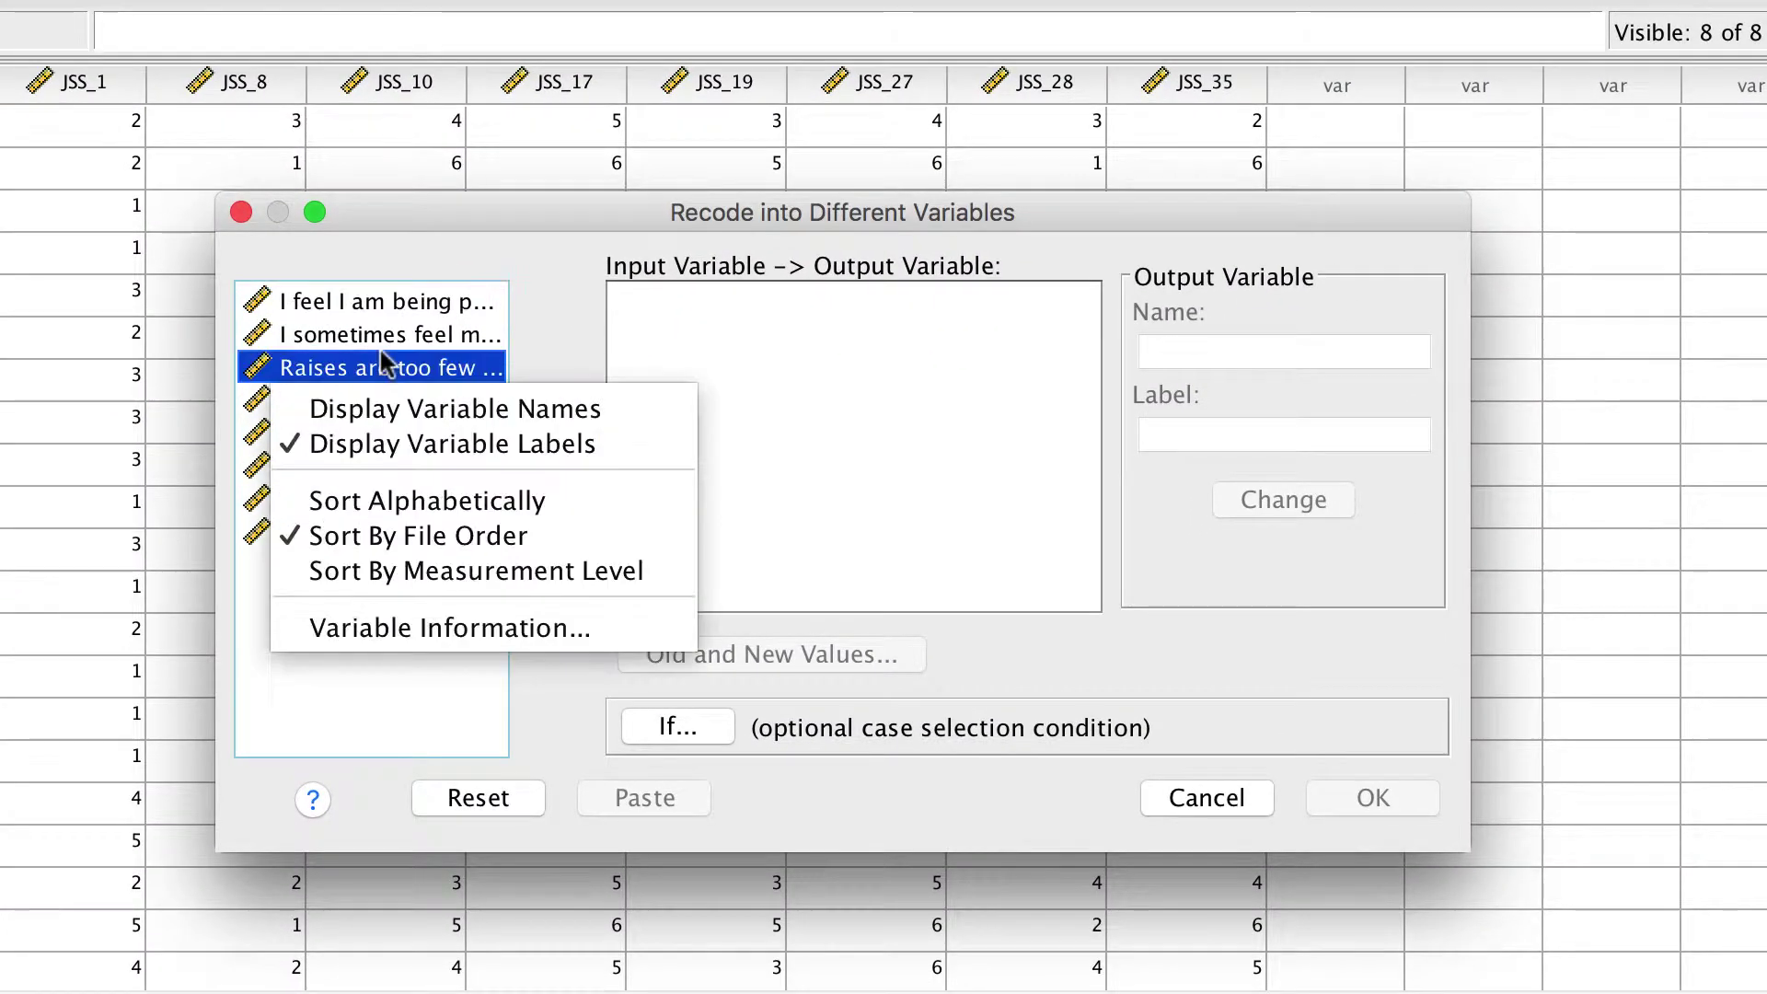
left_click(655, 405)
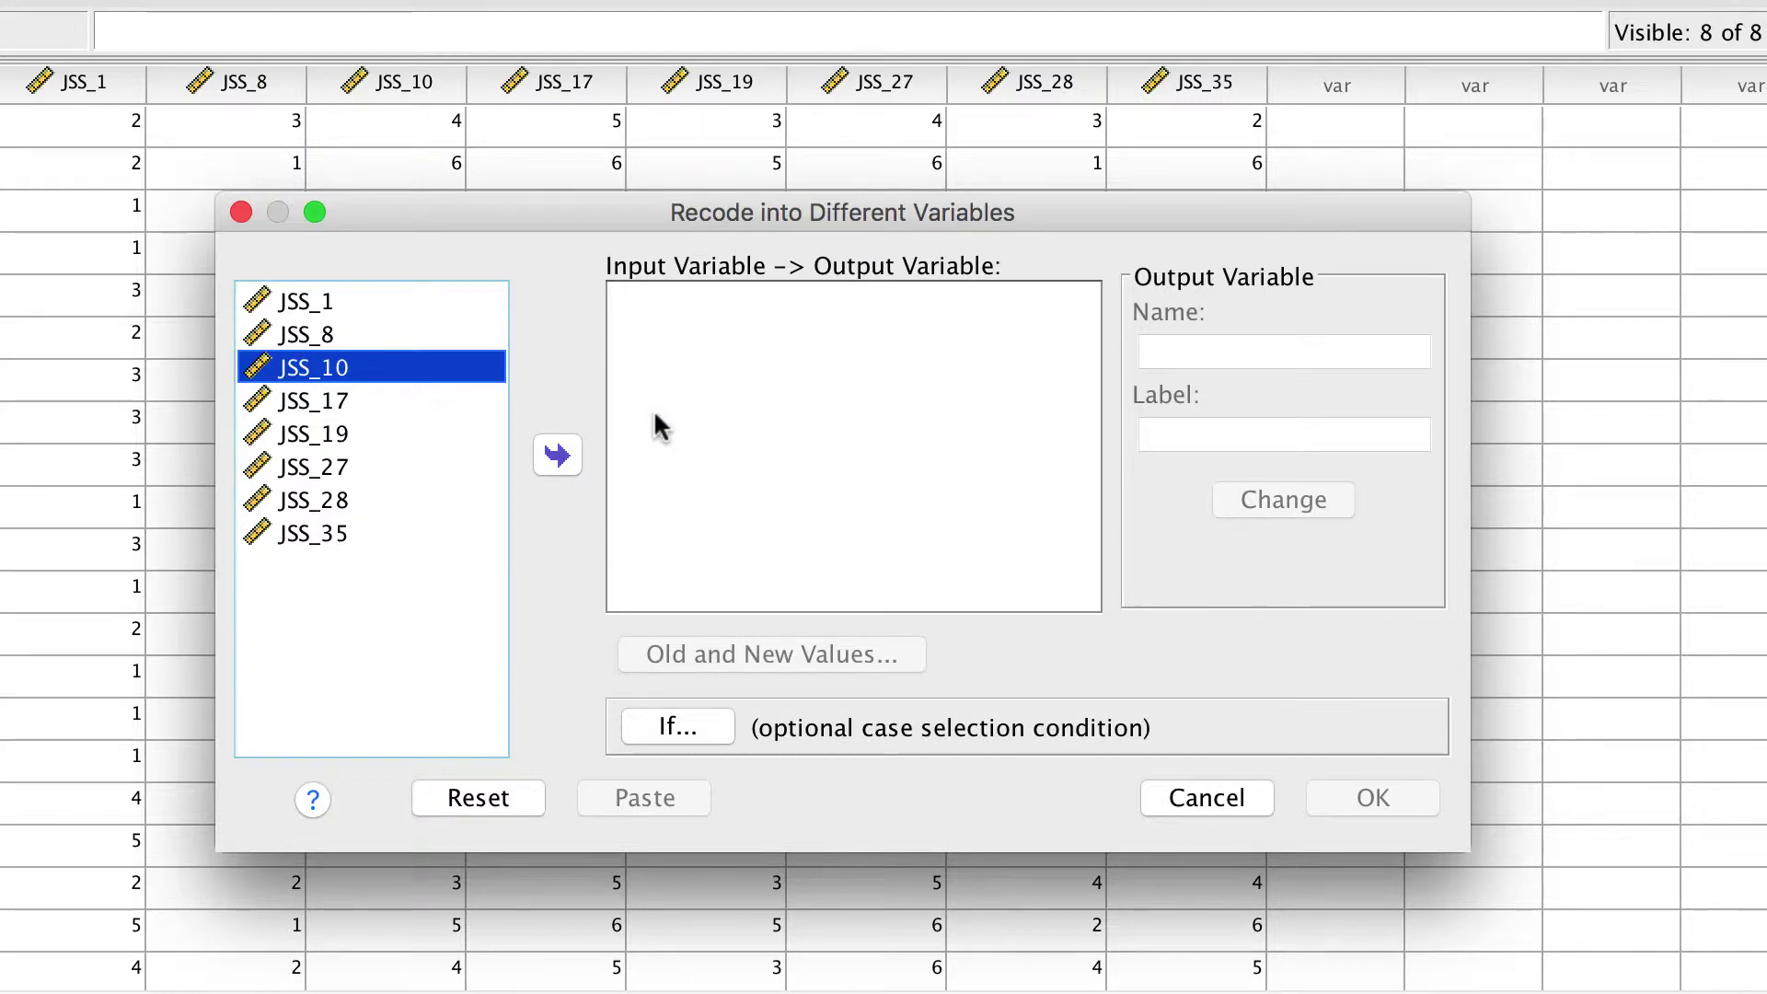
Step: Add JSS_8, JSS_10 and JSS_19 to the recode's input-to-output variable list
left_click(394, 336)
left_click(556, 457)
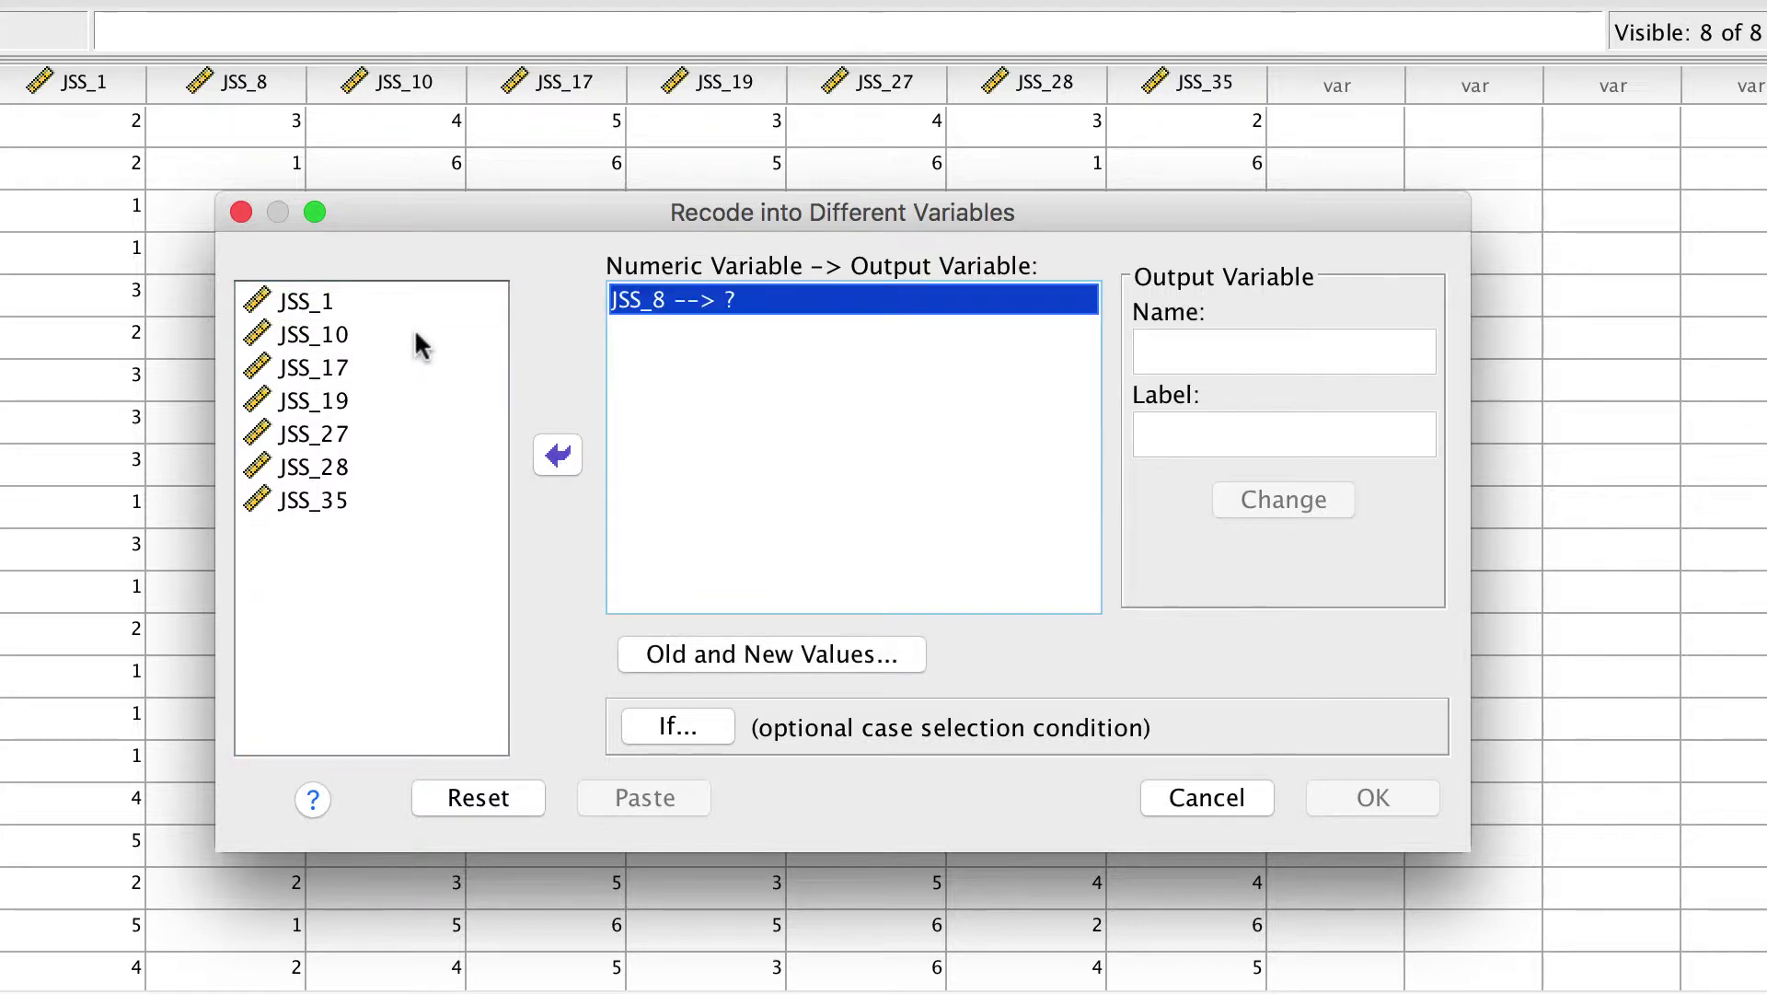
left_click(422, 337)
left_click(561, 455)
left_click(425, 369)
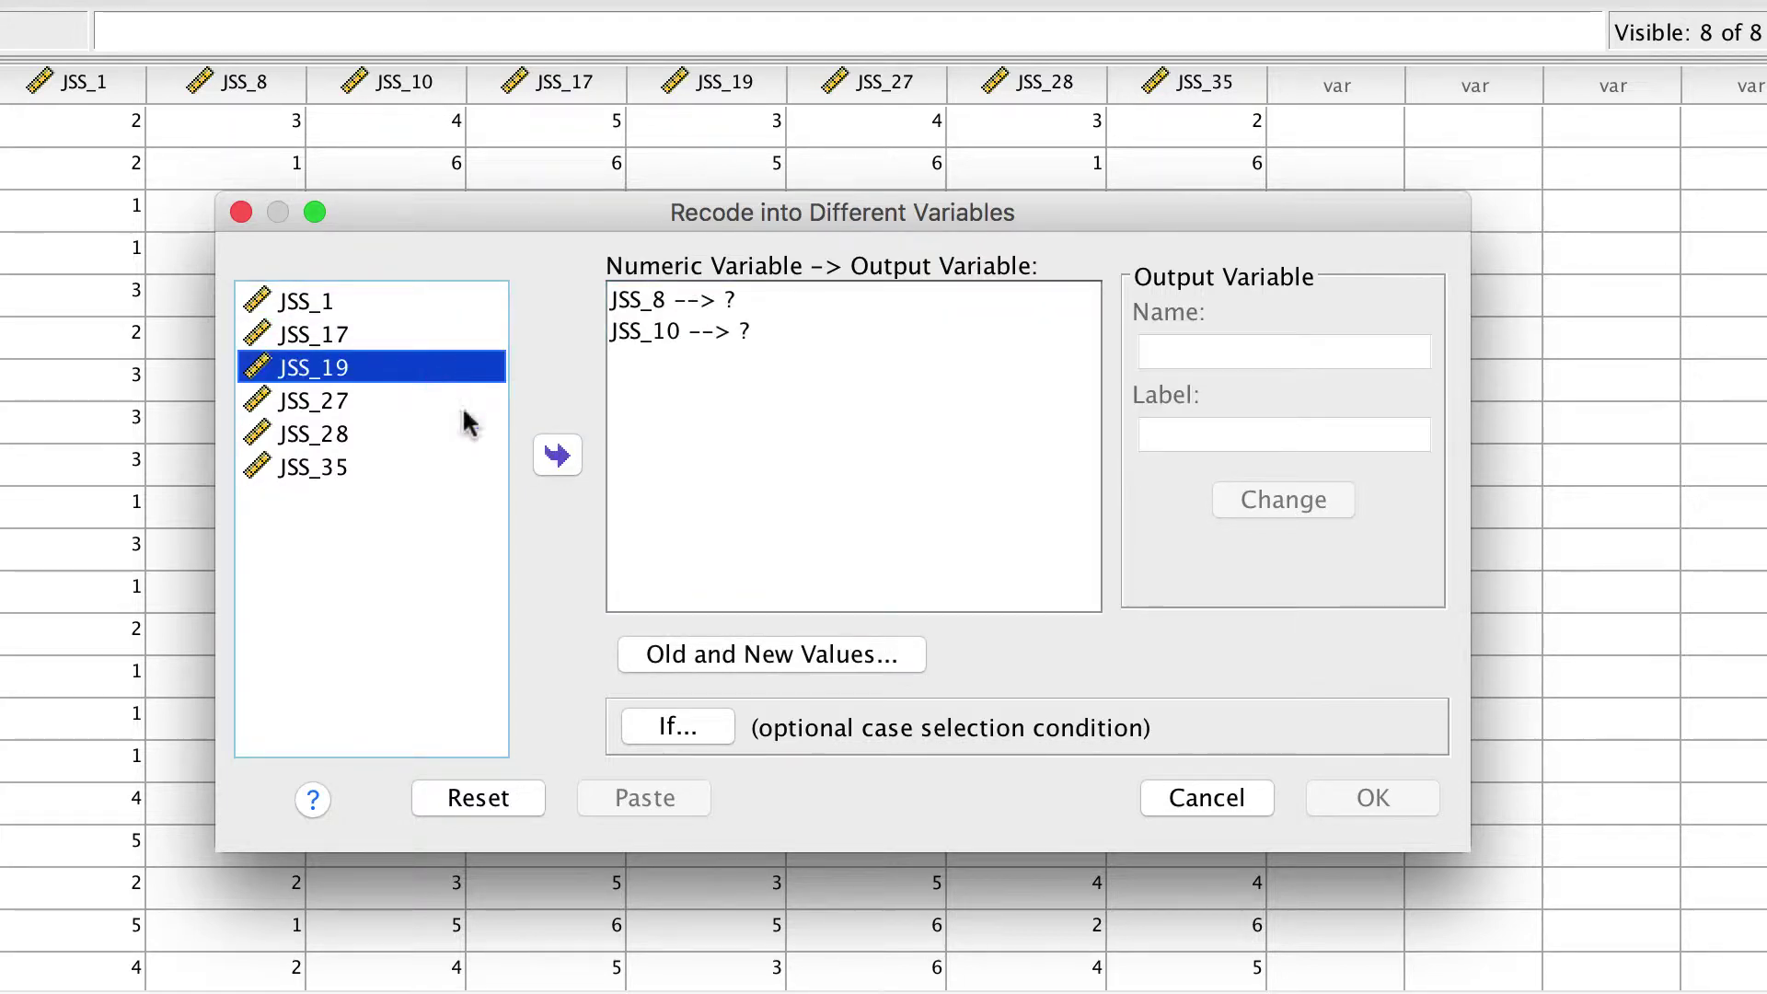
left_click(557, 456)
Step: Name the output variables JSS_8r for JSS_8 and JSS_10r for JSS_10
left_click(654, 301)
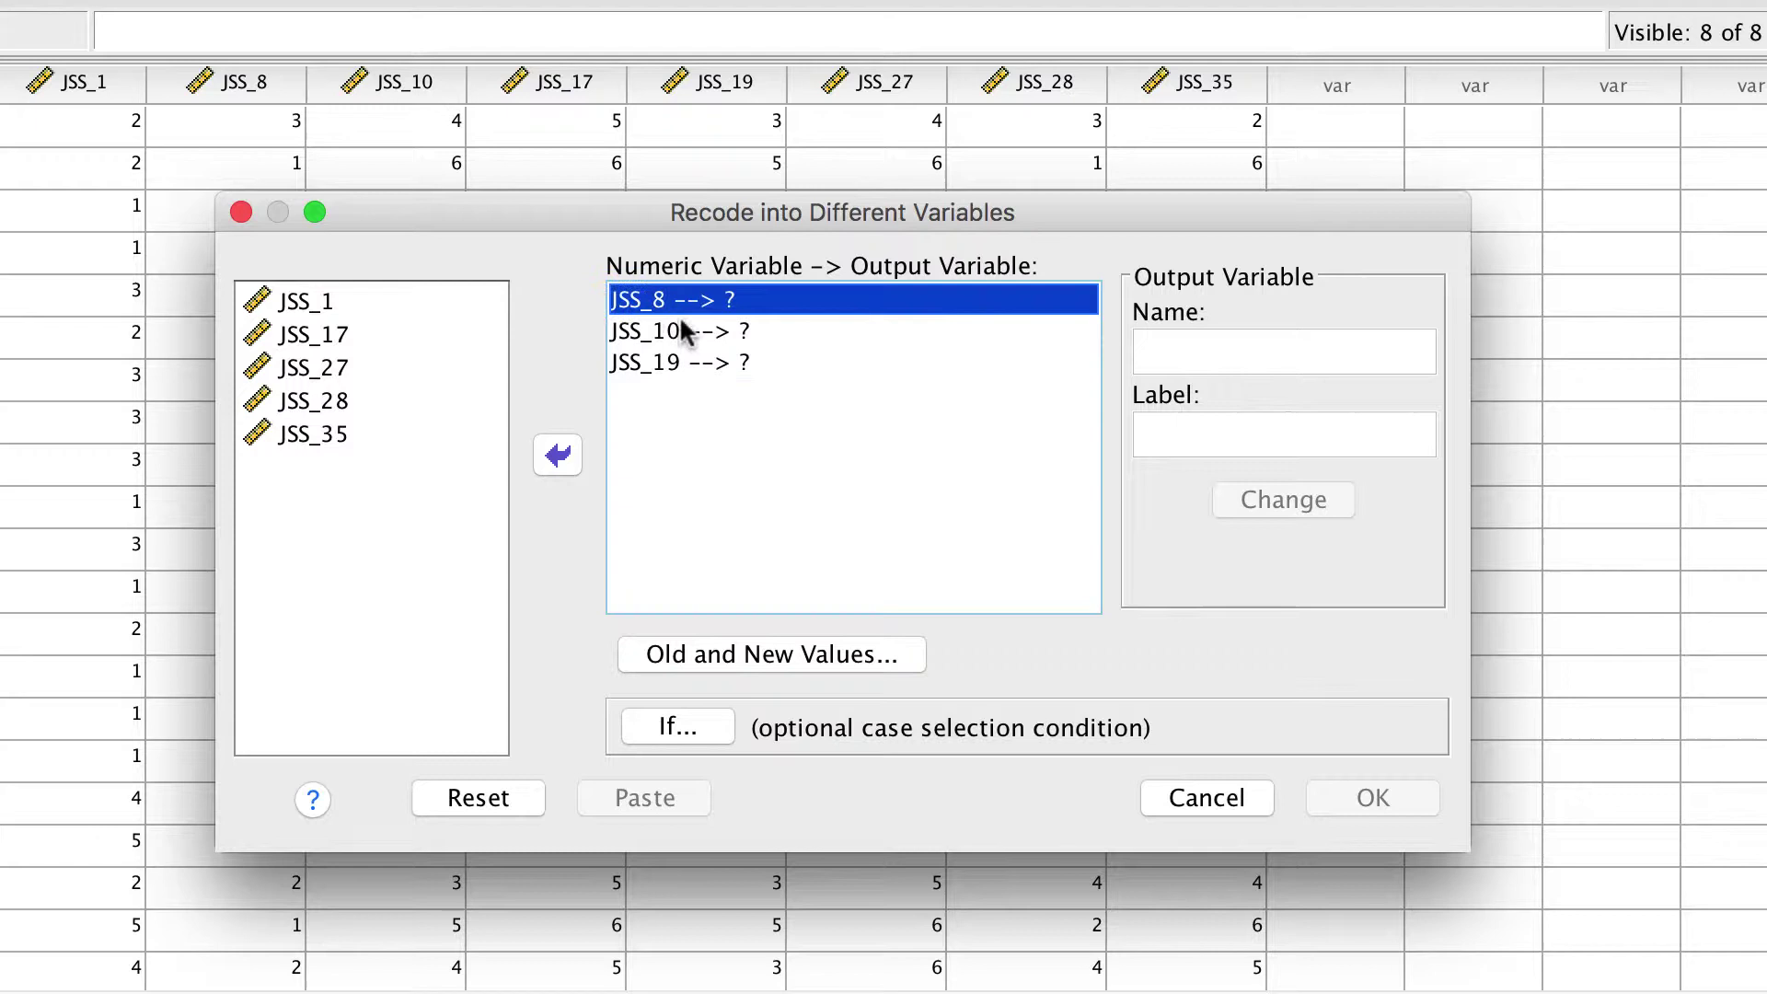
left_click(1173, 353)
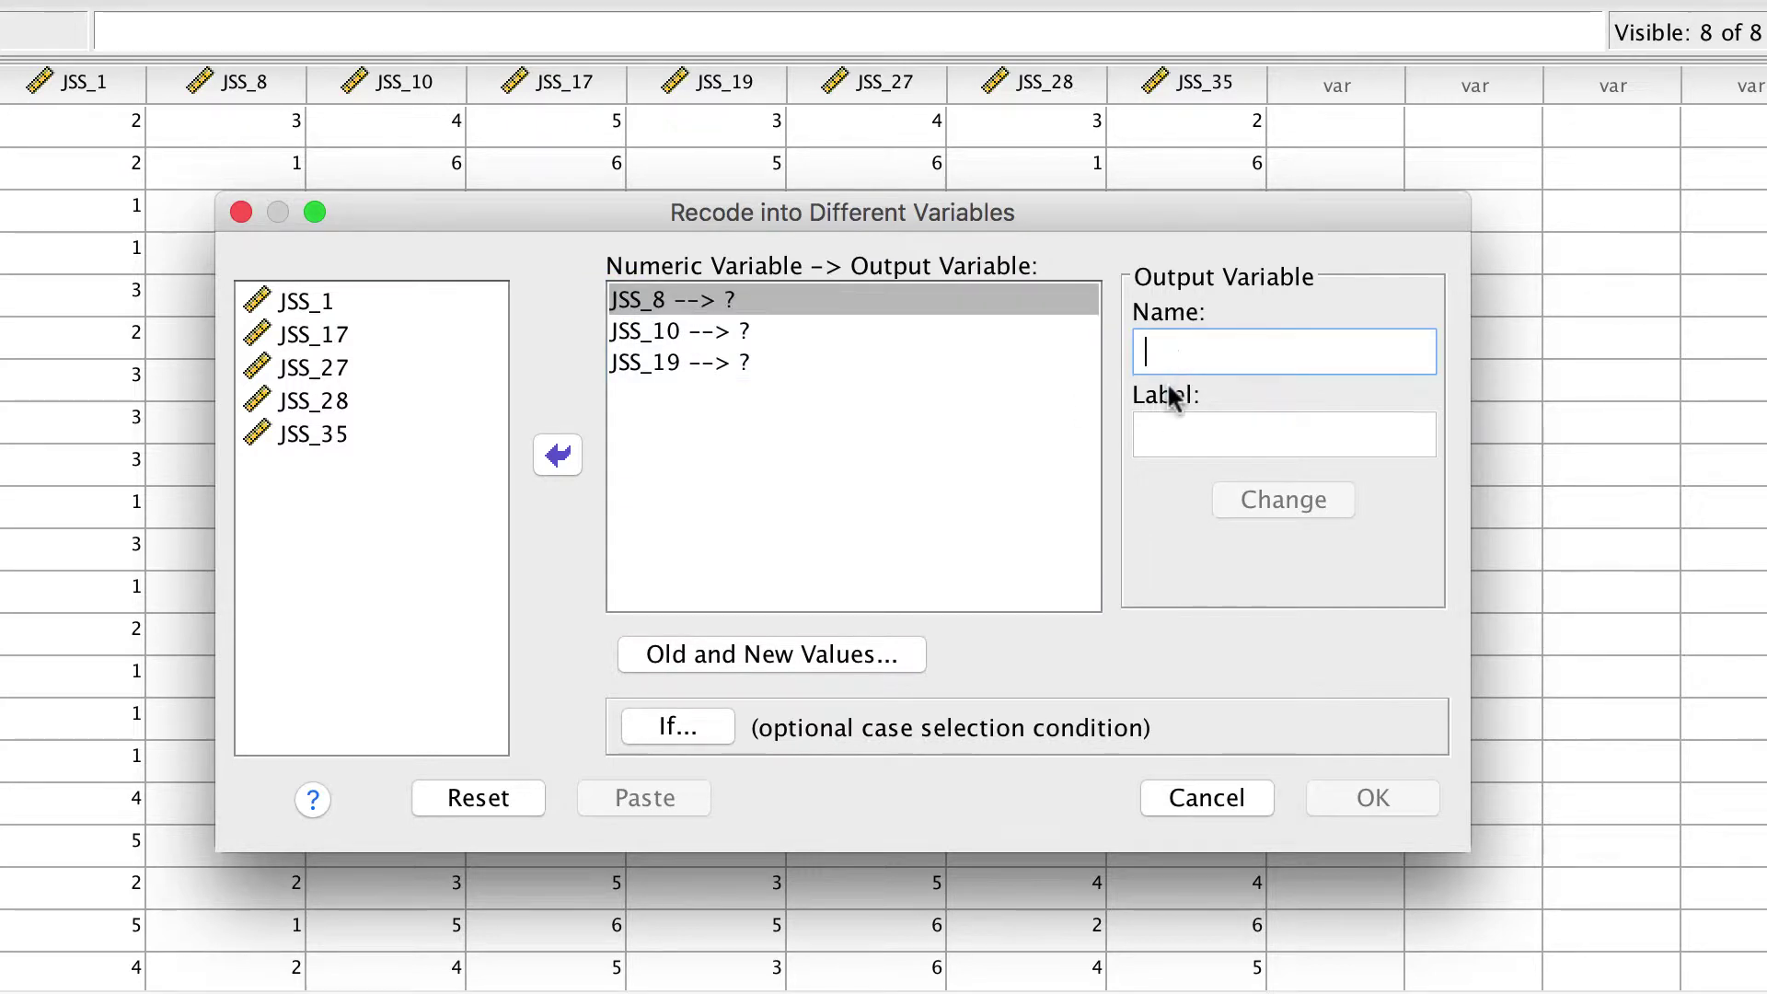
type("JSS_8r")
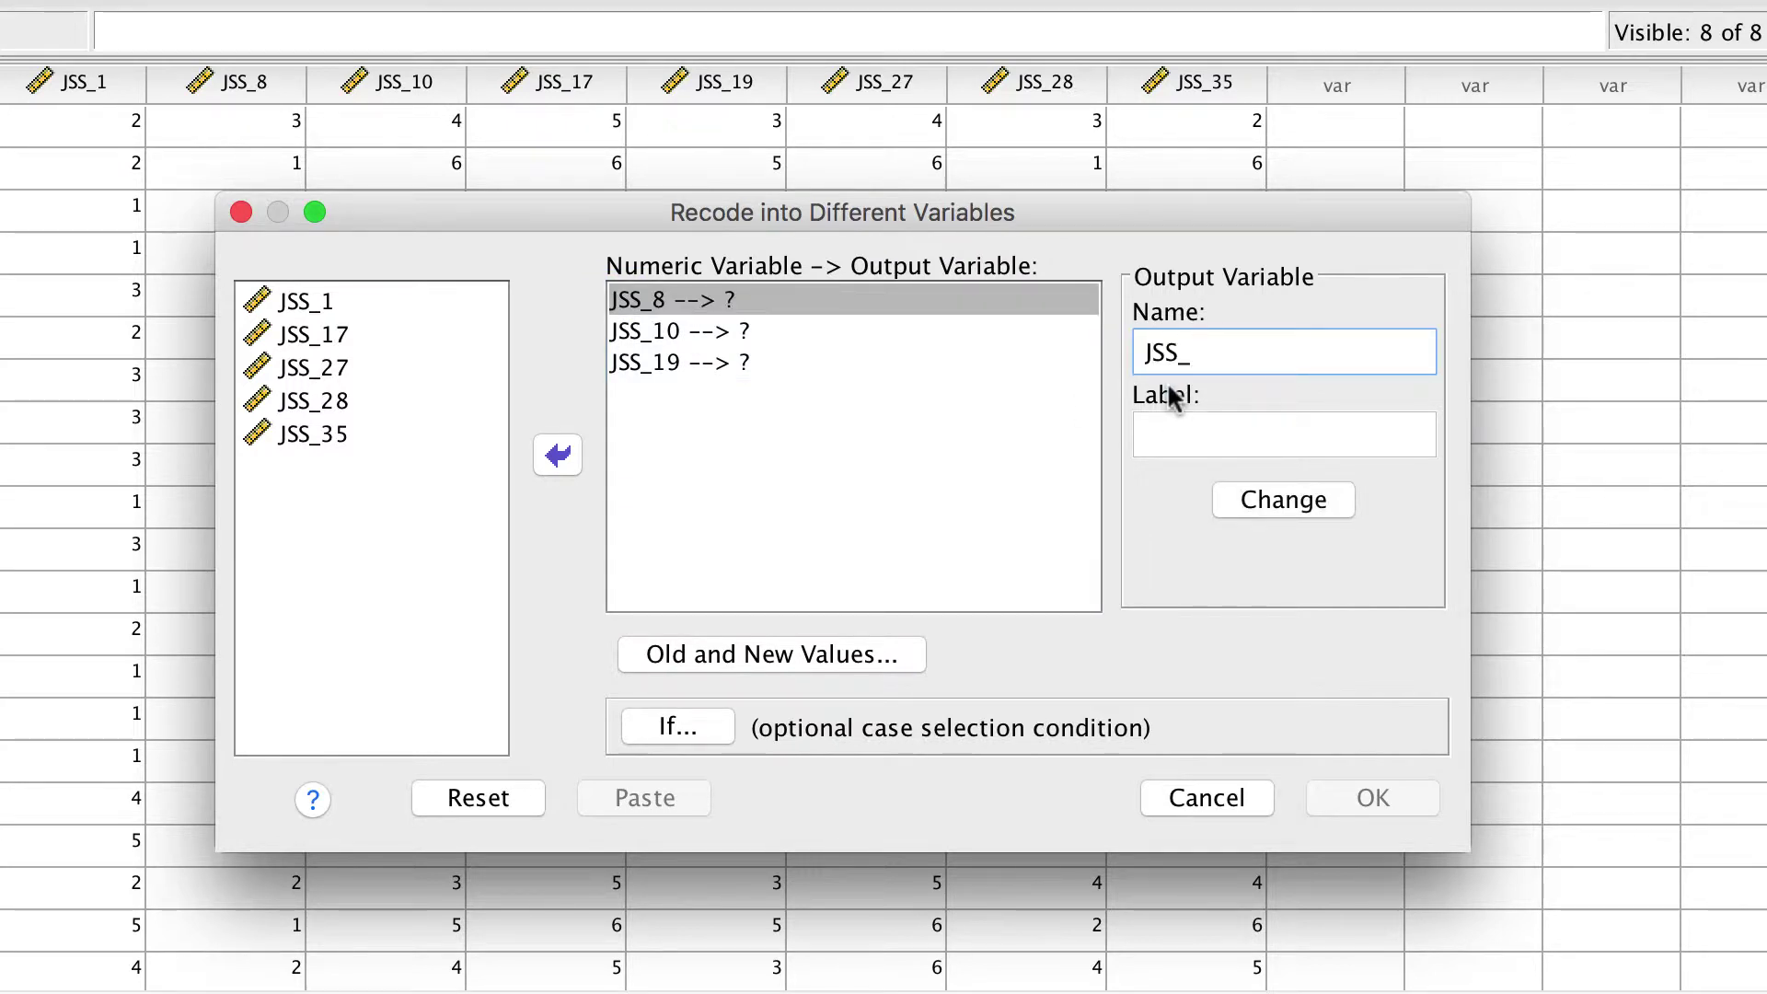
left_click(1262, 502)
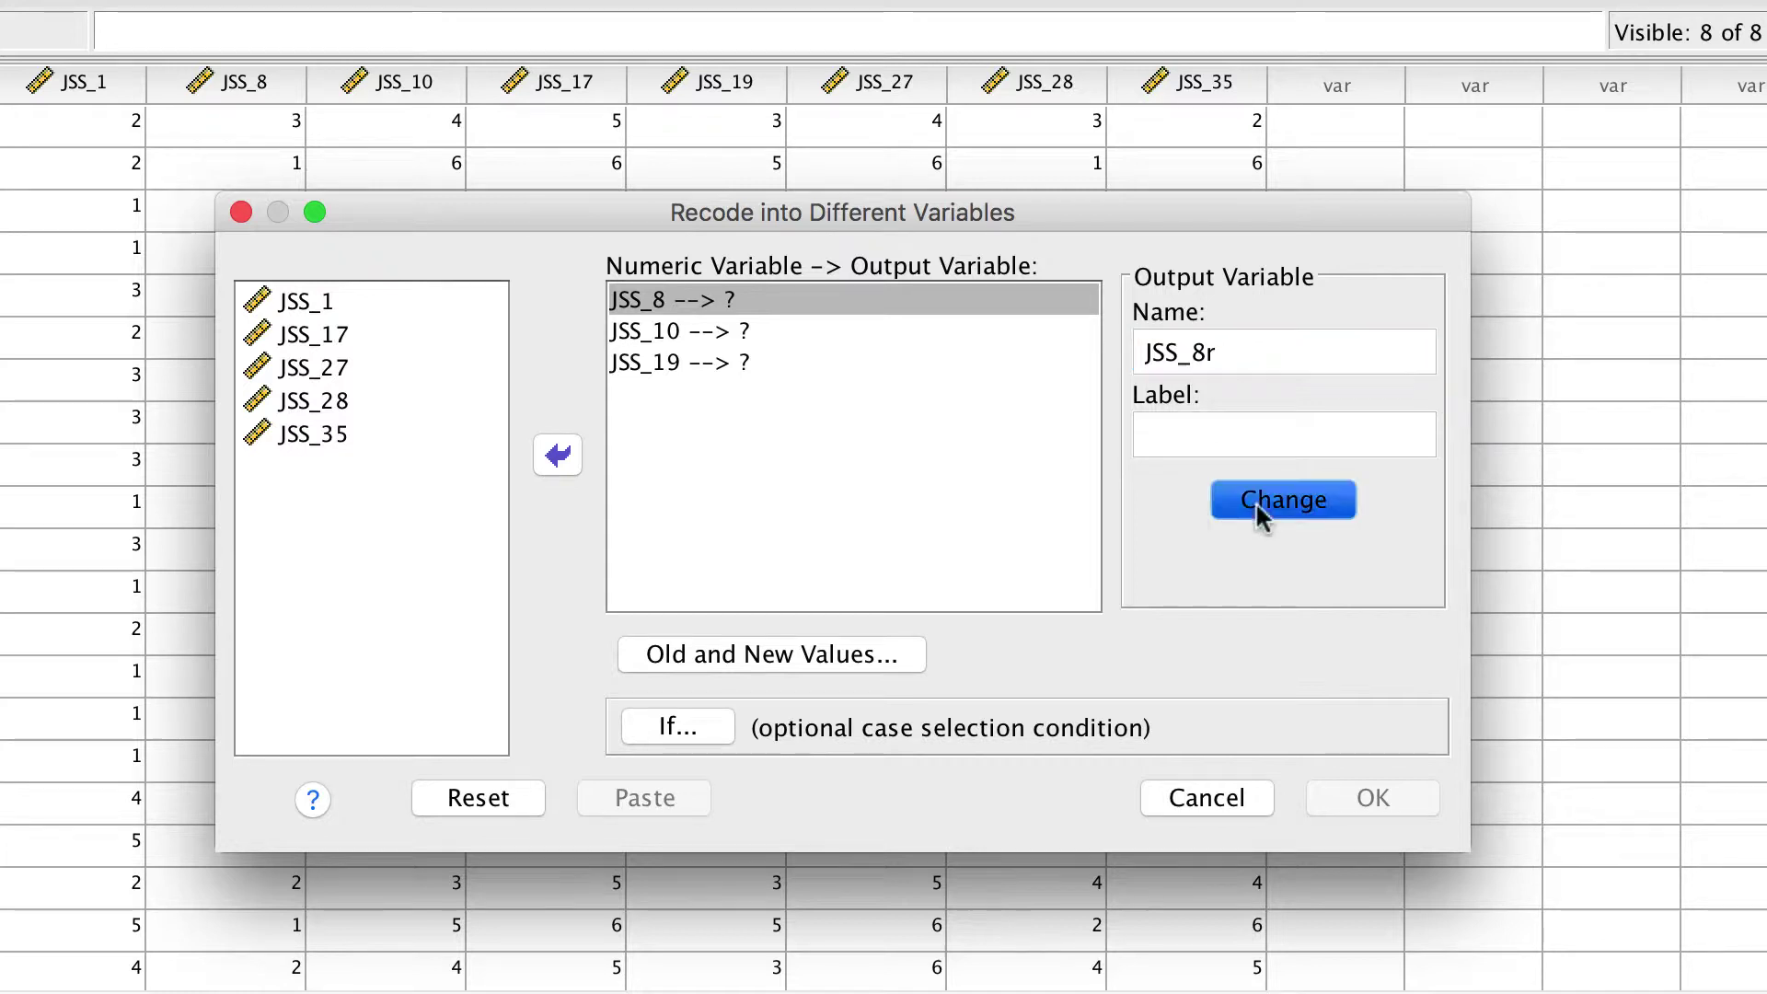
left_click(920, 347)
left_click(1173, 349)
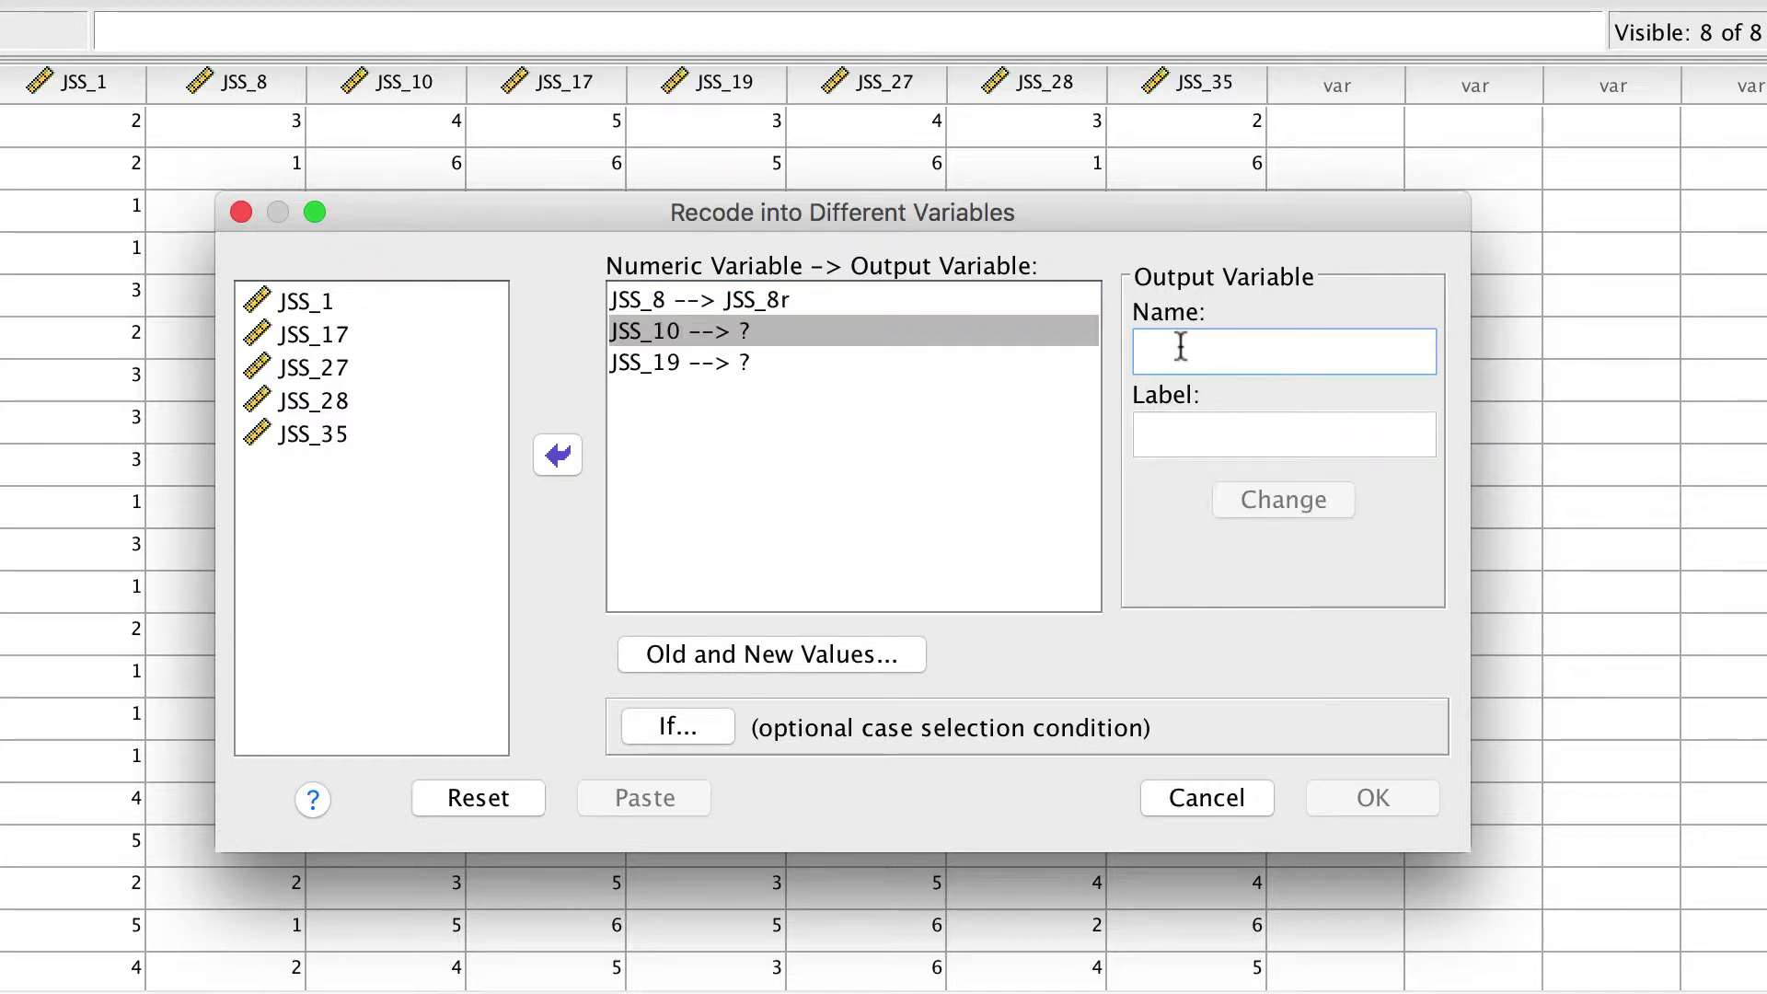
type("J")
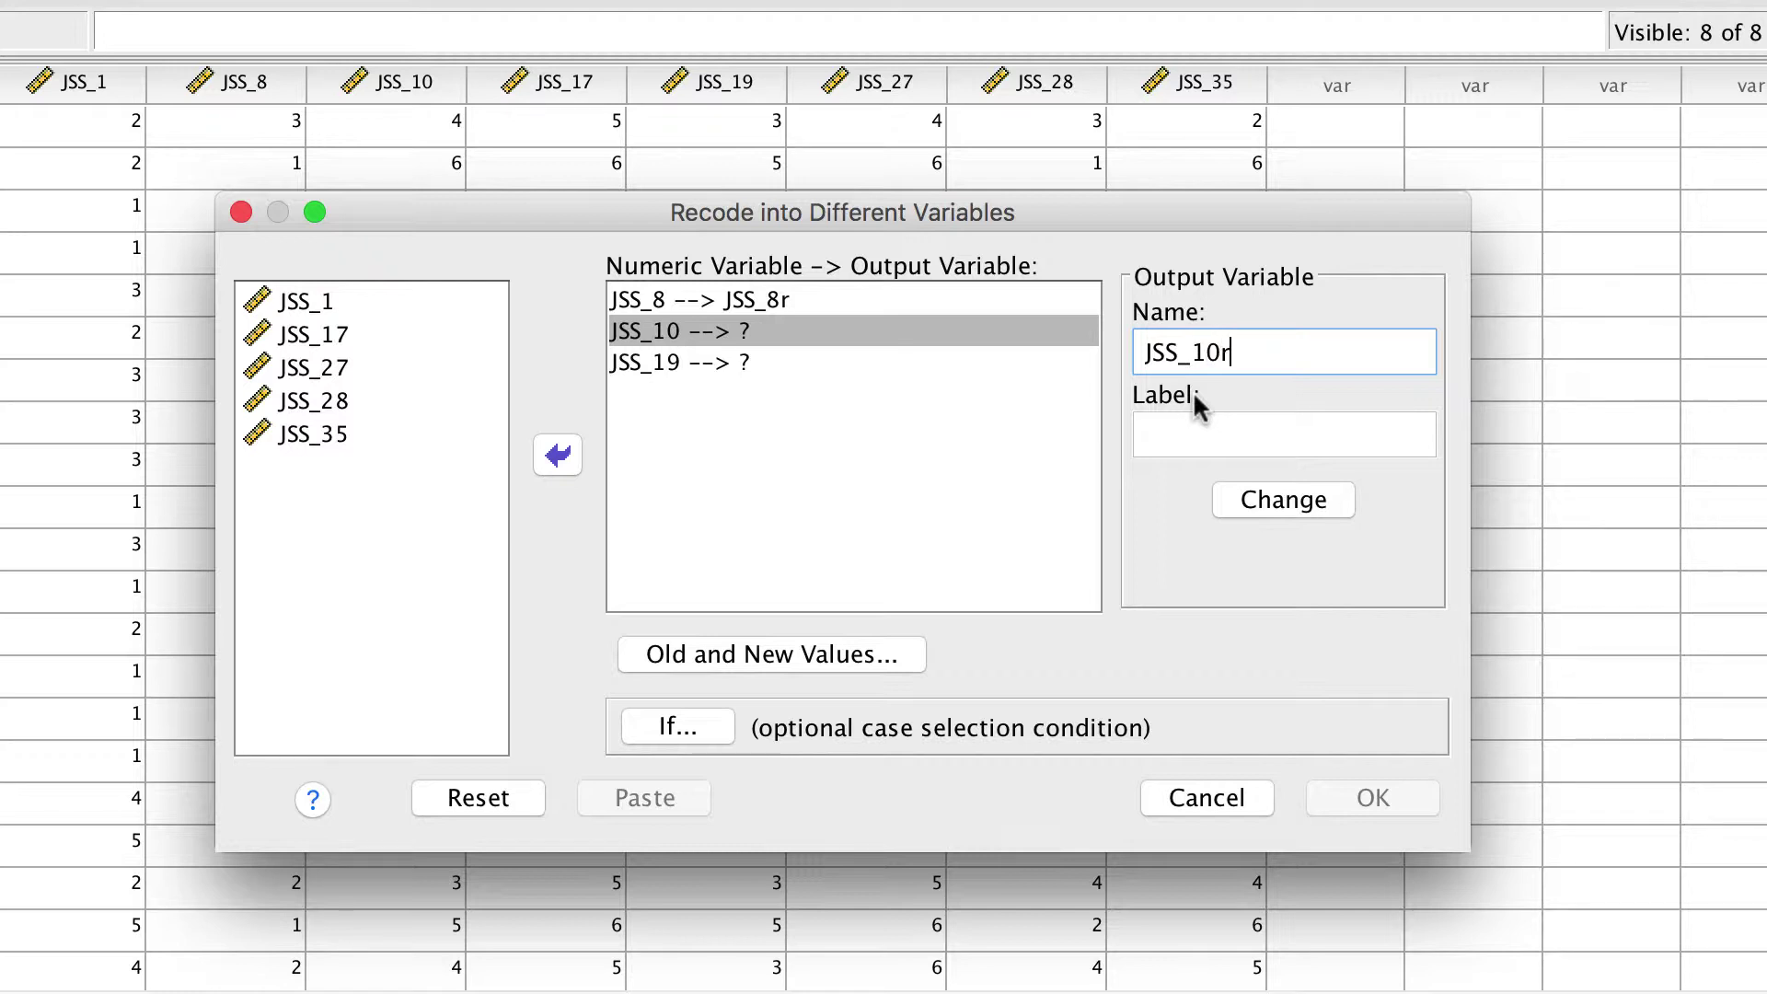
type("SS_10r")
left_click(1254, 500)
Step: Name JSS_19's output variable JSS_19r
left_click(911, 368)
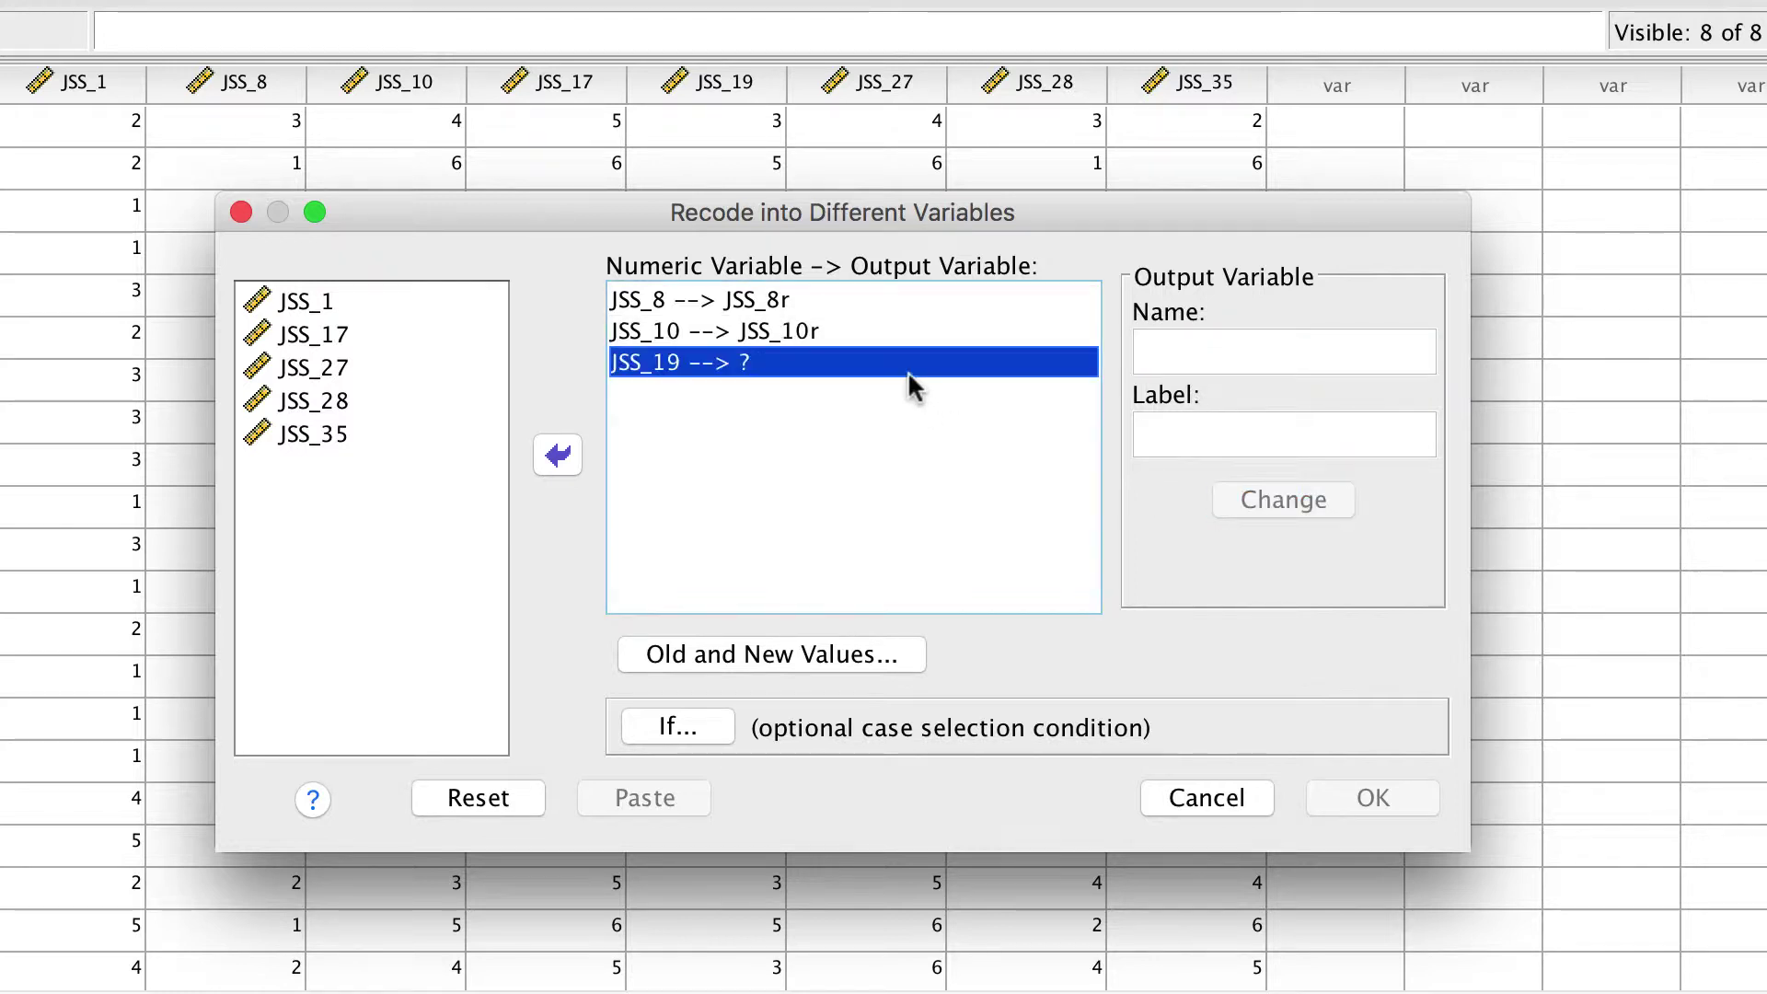
left_click(1137, 350)
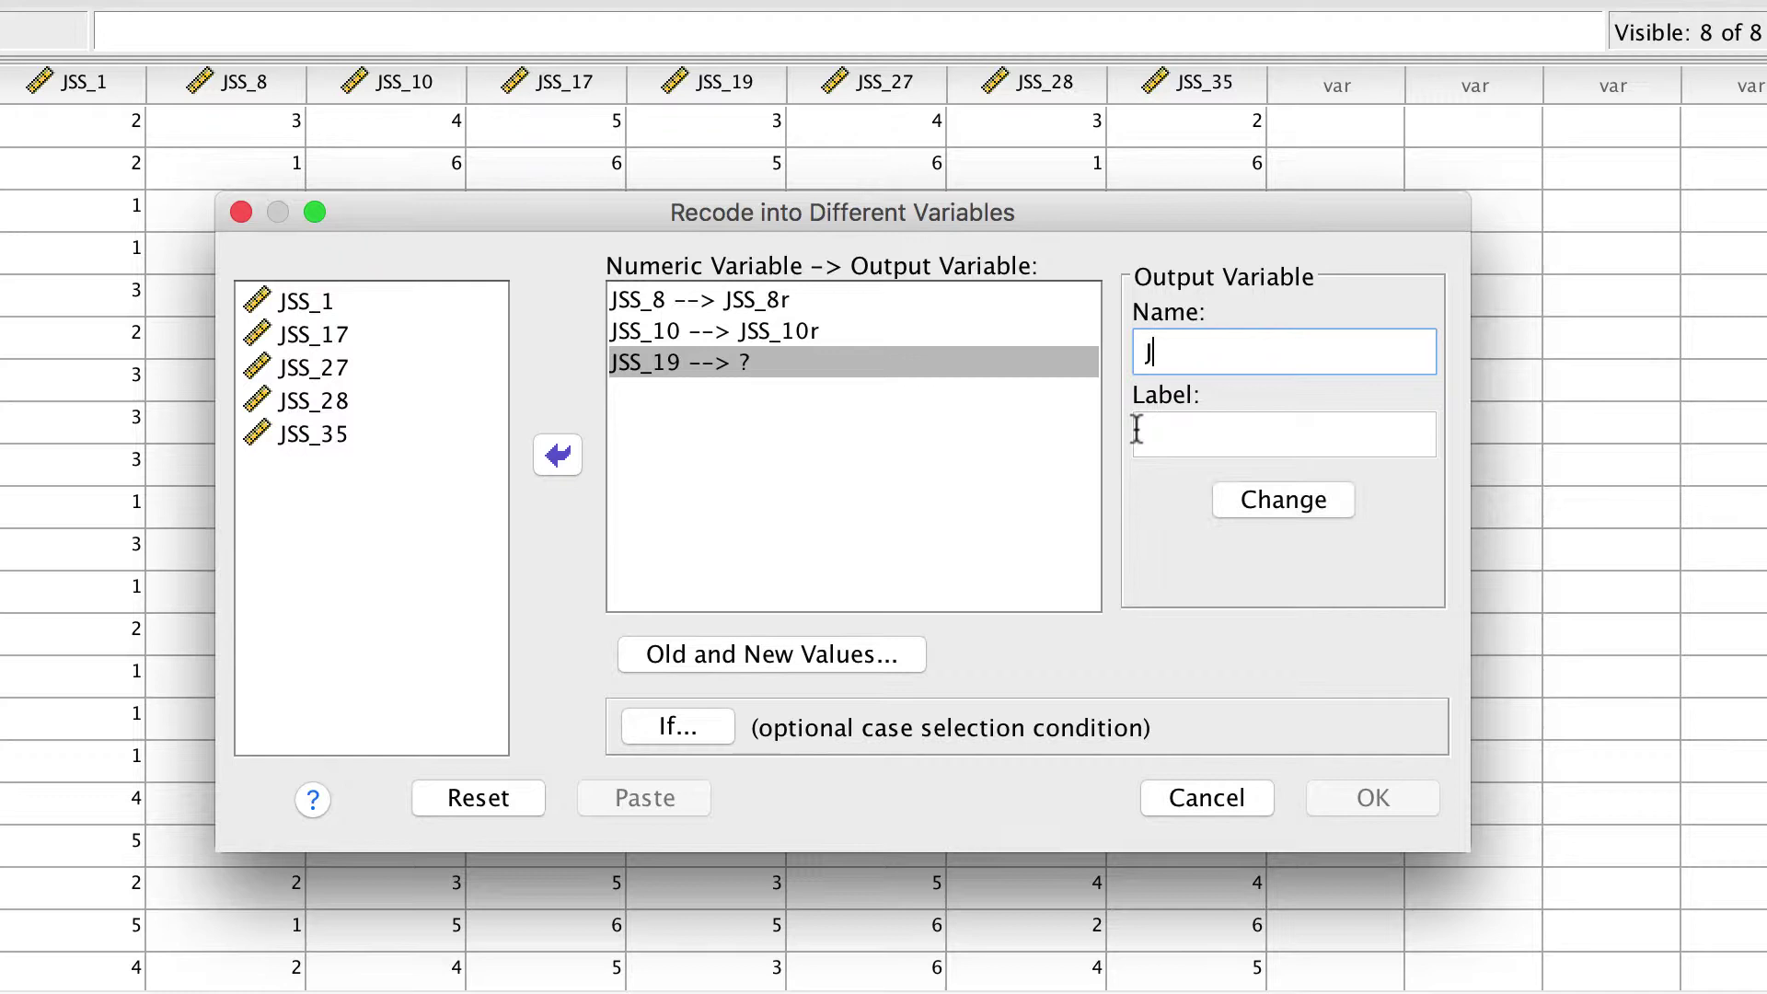
type("SS_19r")
left_click(1312, 495)
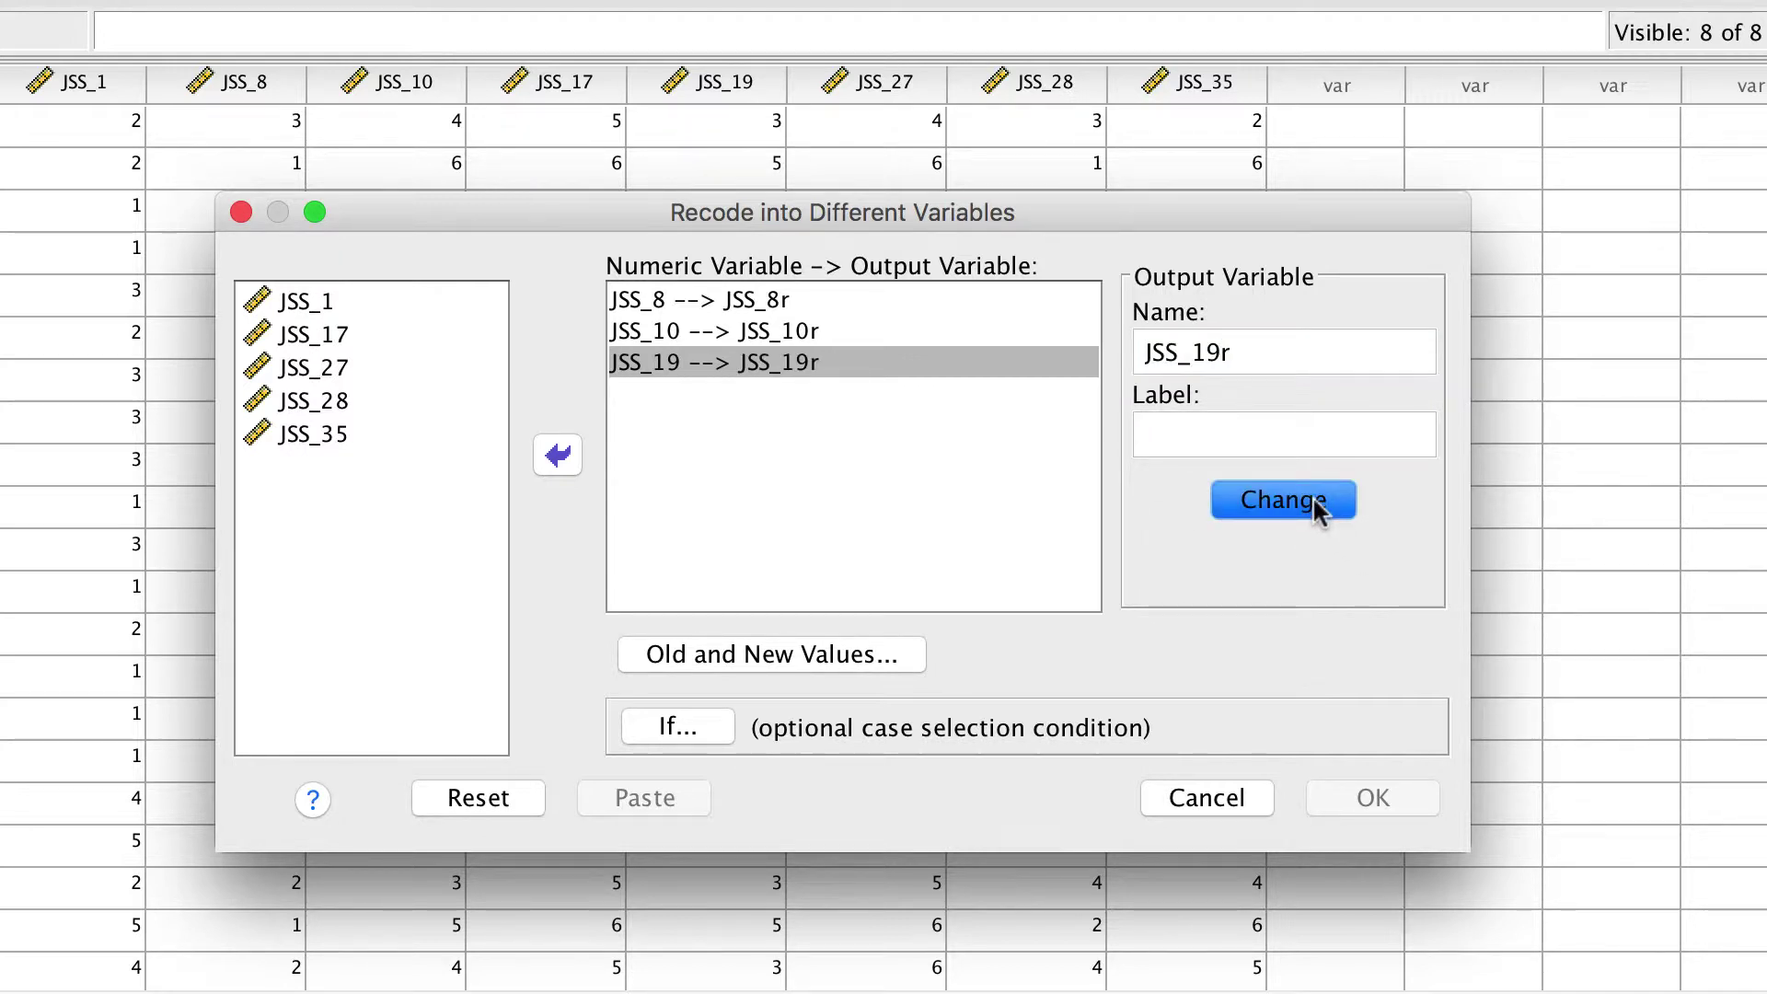
left_click_drag(904, 424, 854, 308)
left_click(853, 309)
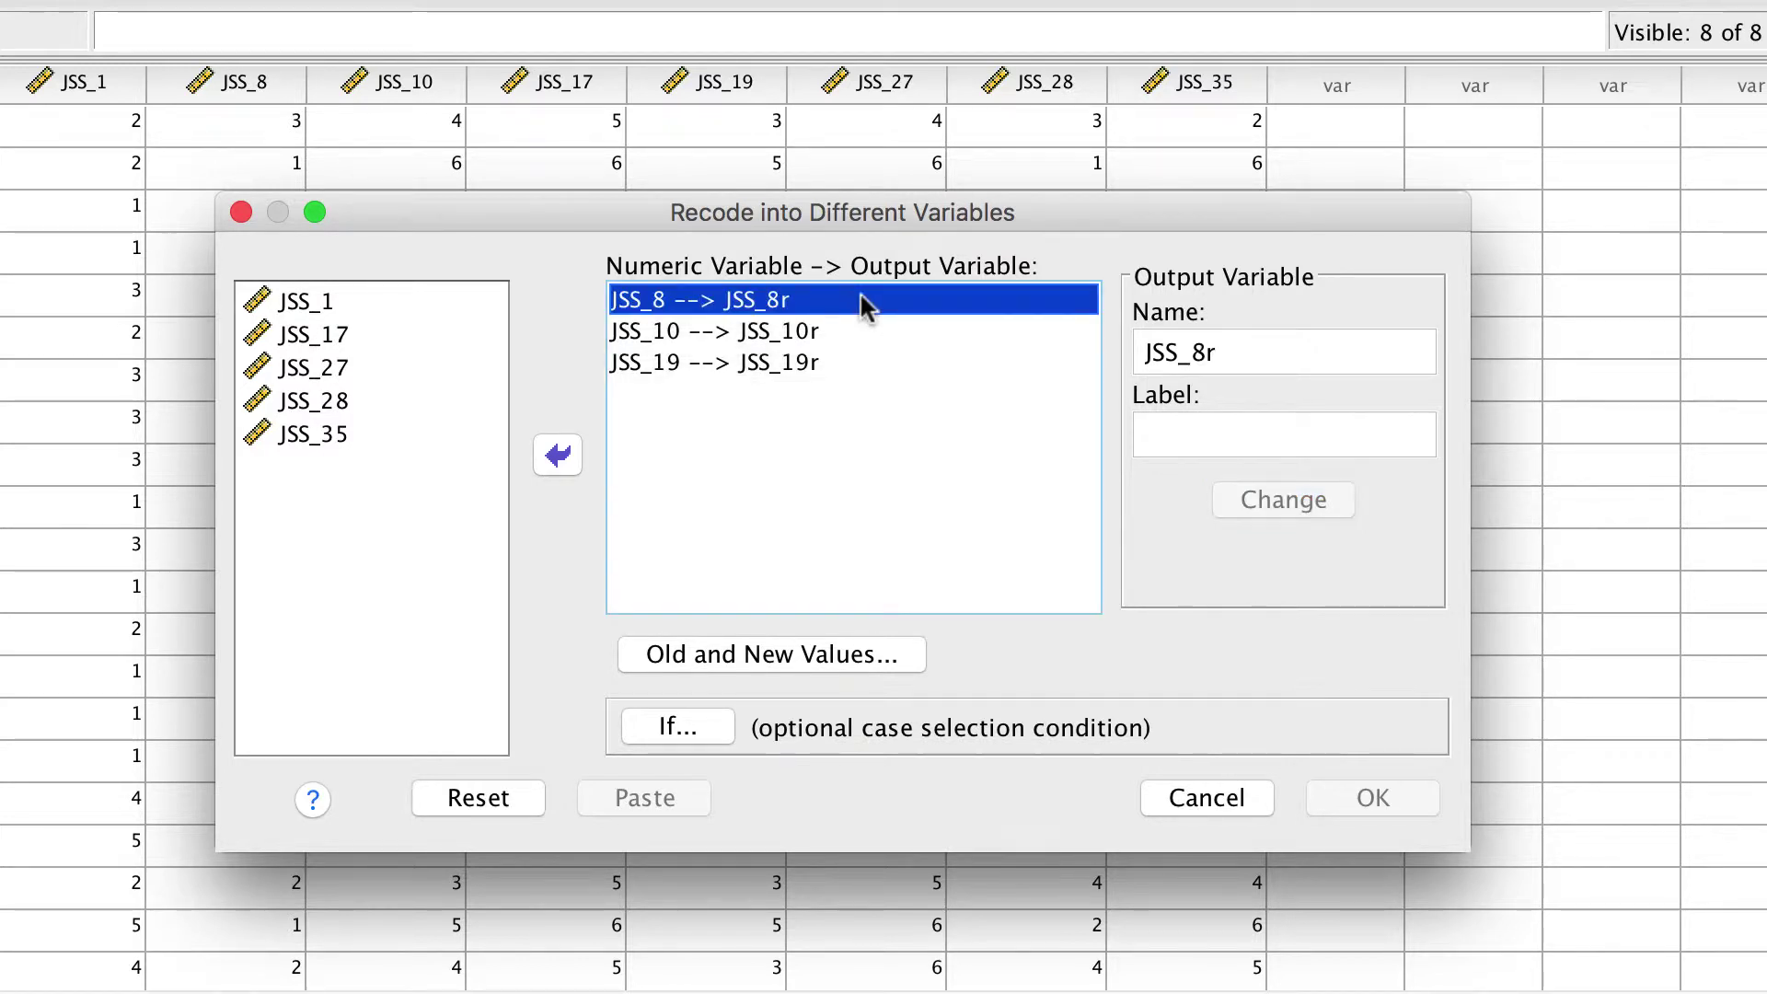
Step: Label JSS_8r 'I sometimes feel my job is meaningless - r' and JSS_10r 'Raises are too few and far between - r'
left_click(1164, 439)
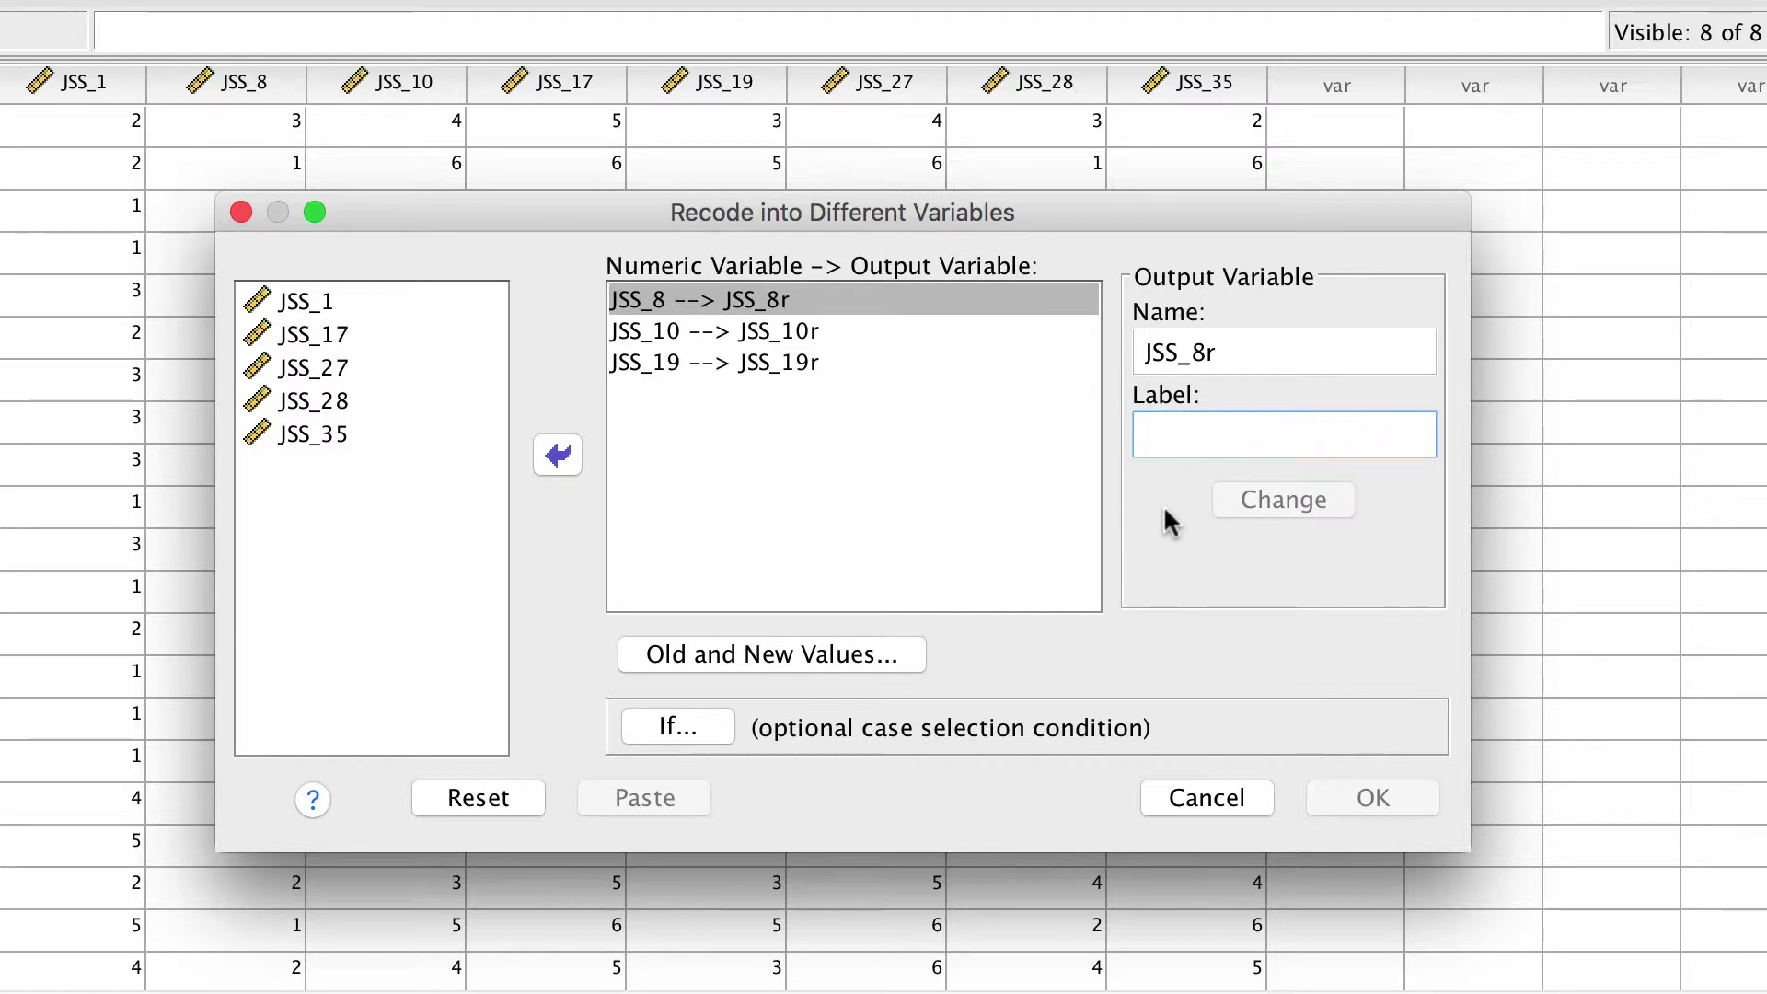
type("I someti")
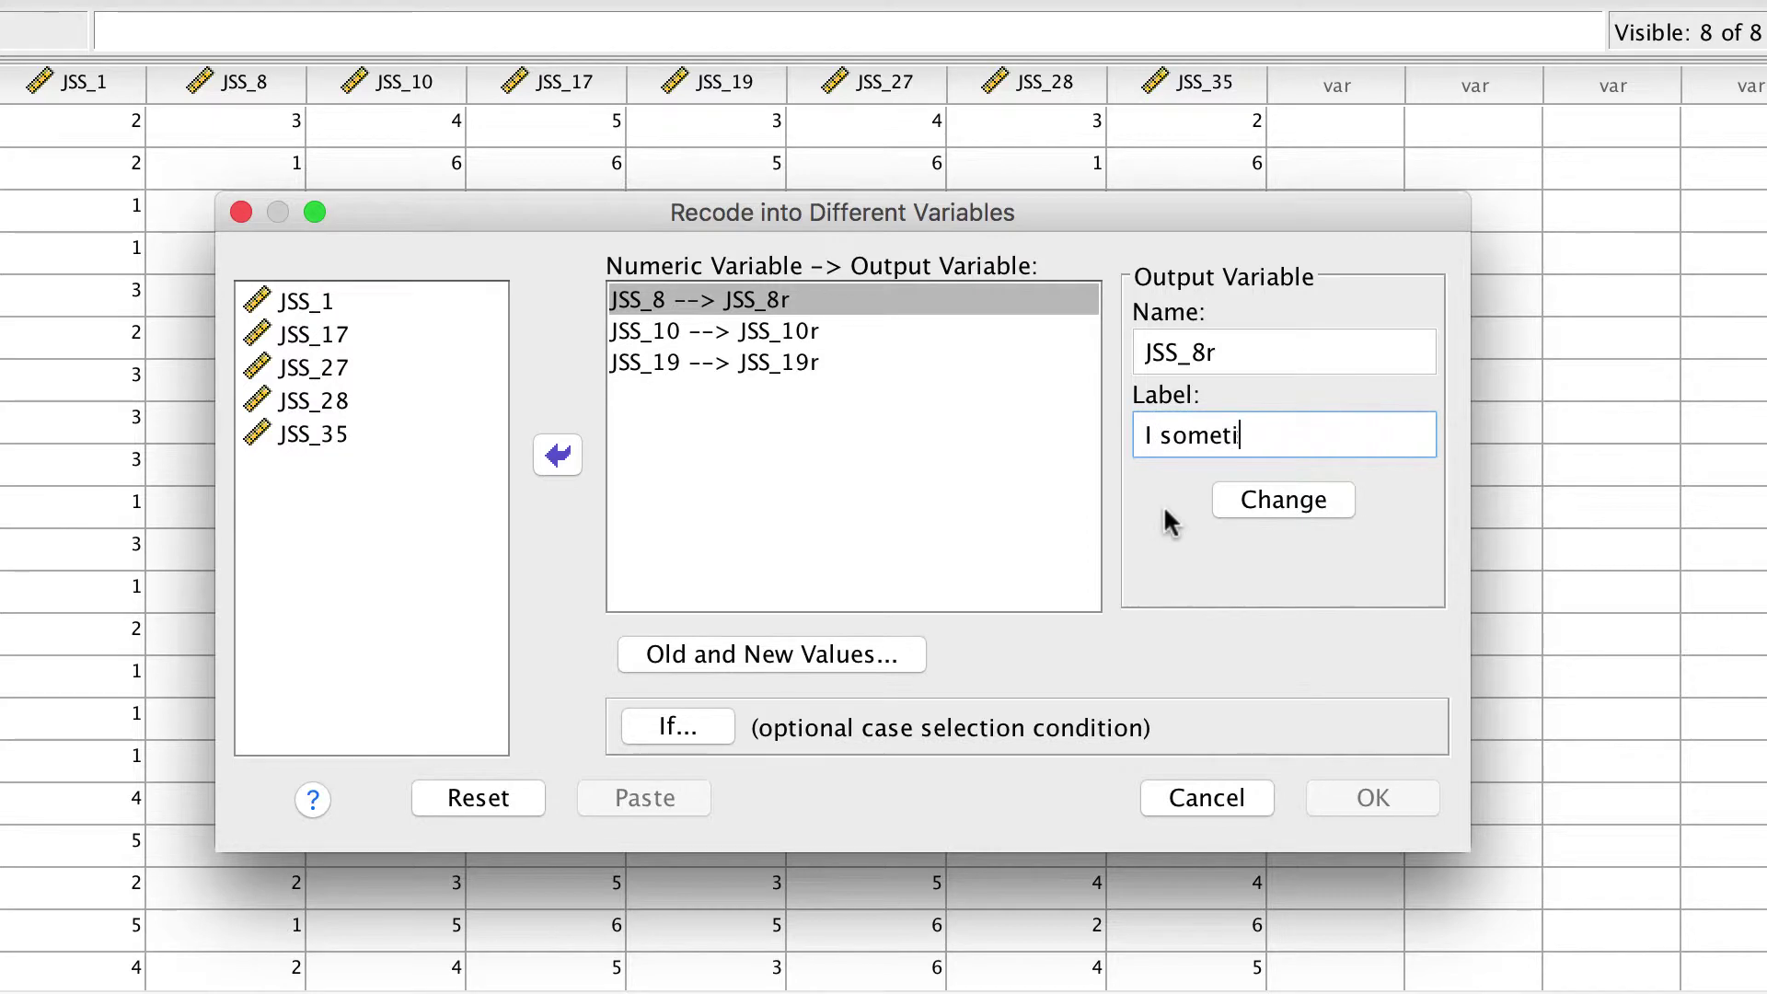
type("mes feel my j")
type("ob is meaningl")
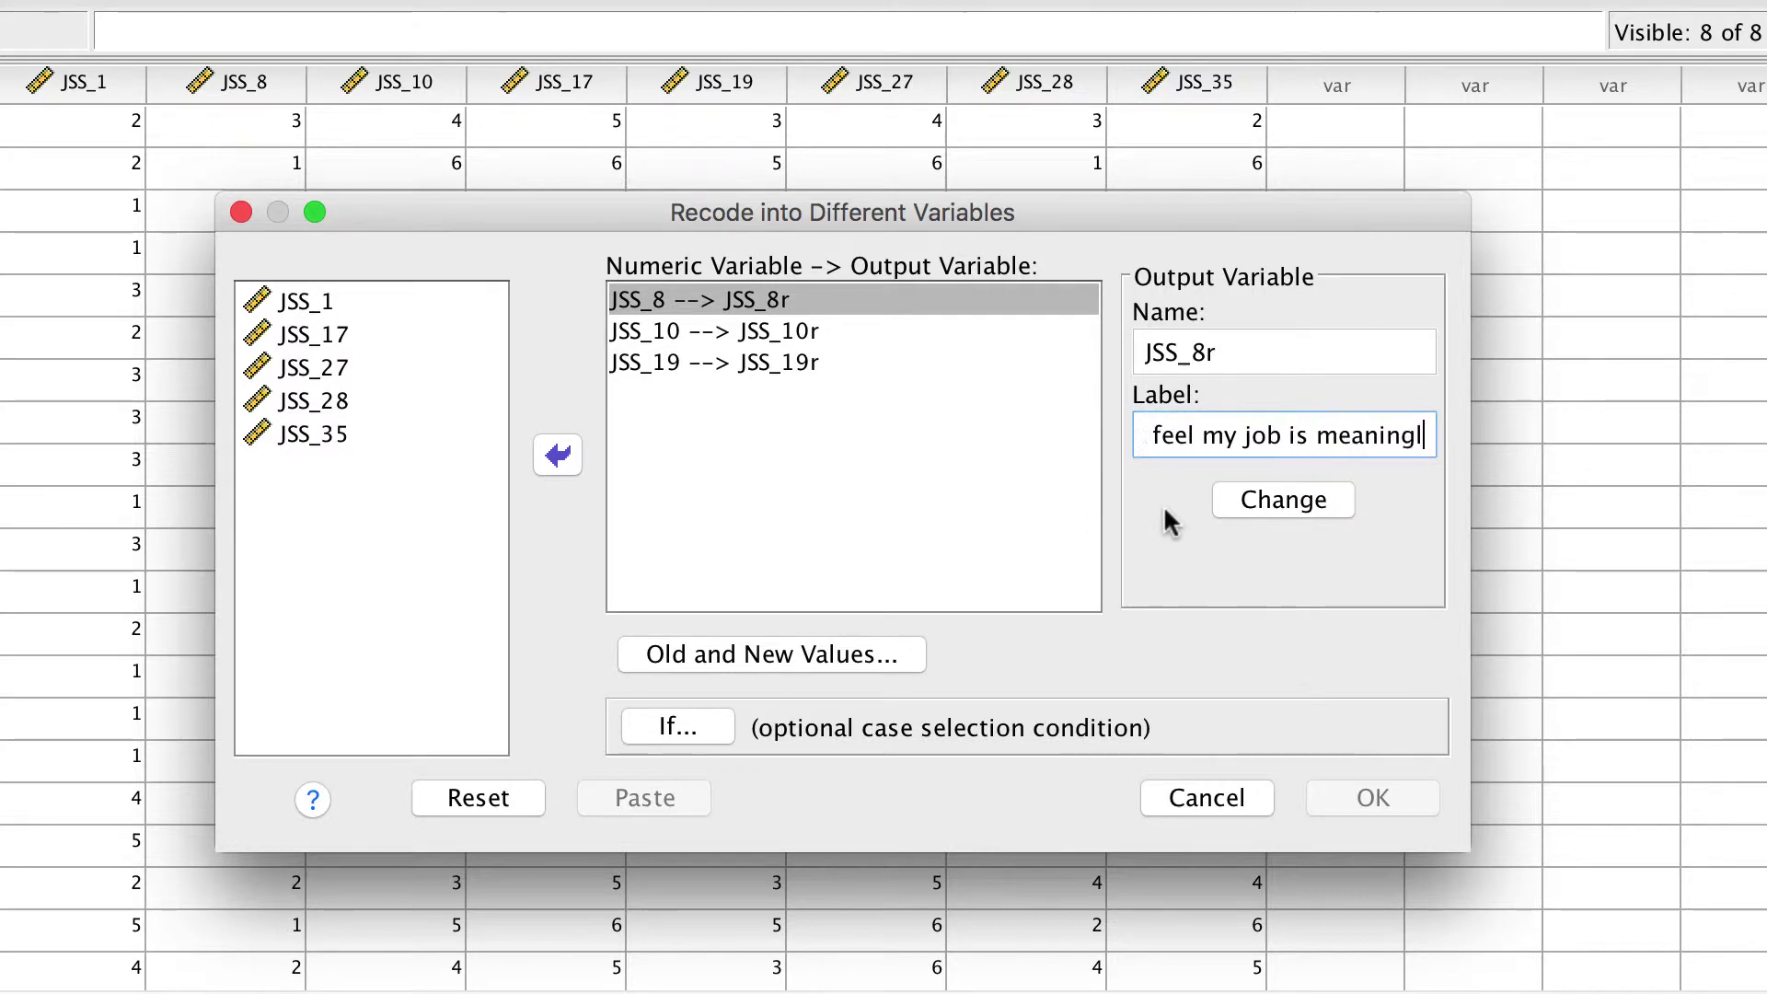
type("ess - r")
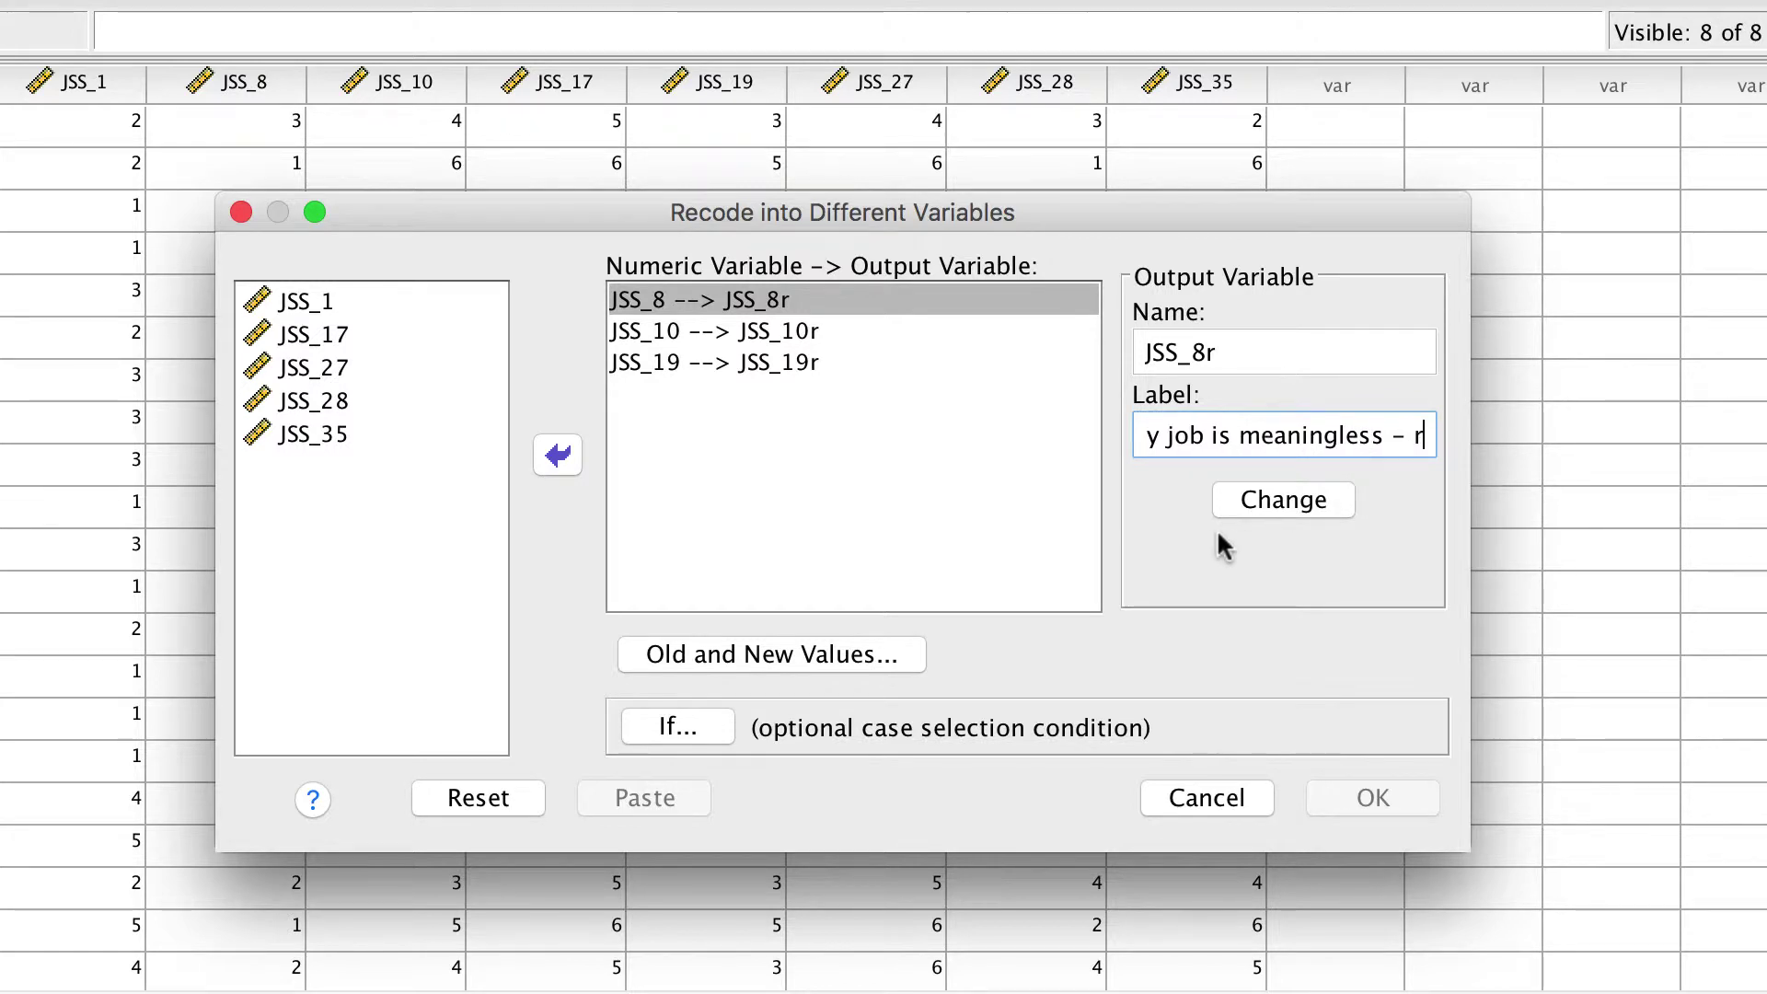
left_click(1283, 500)
left_click(938, 333)
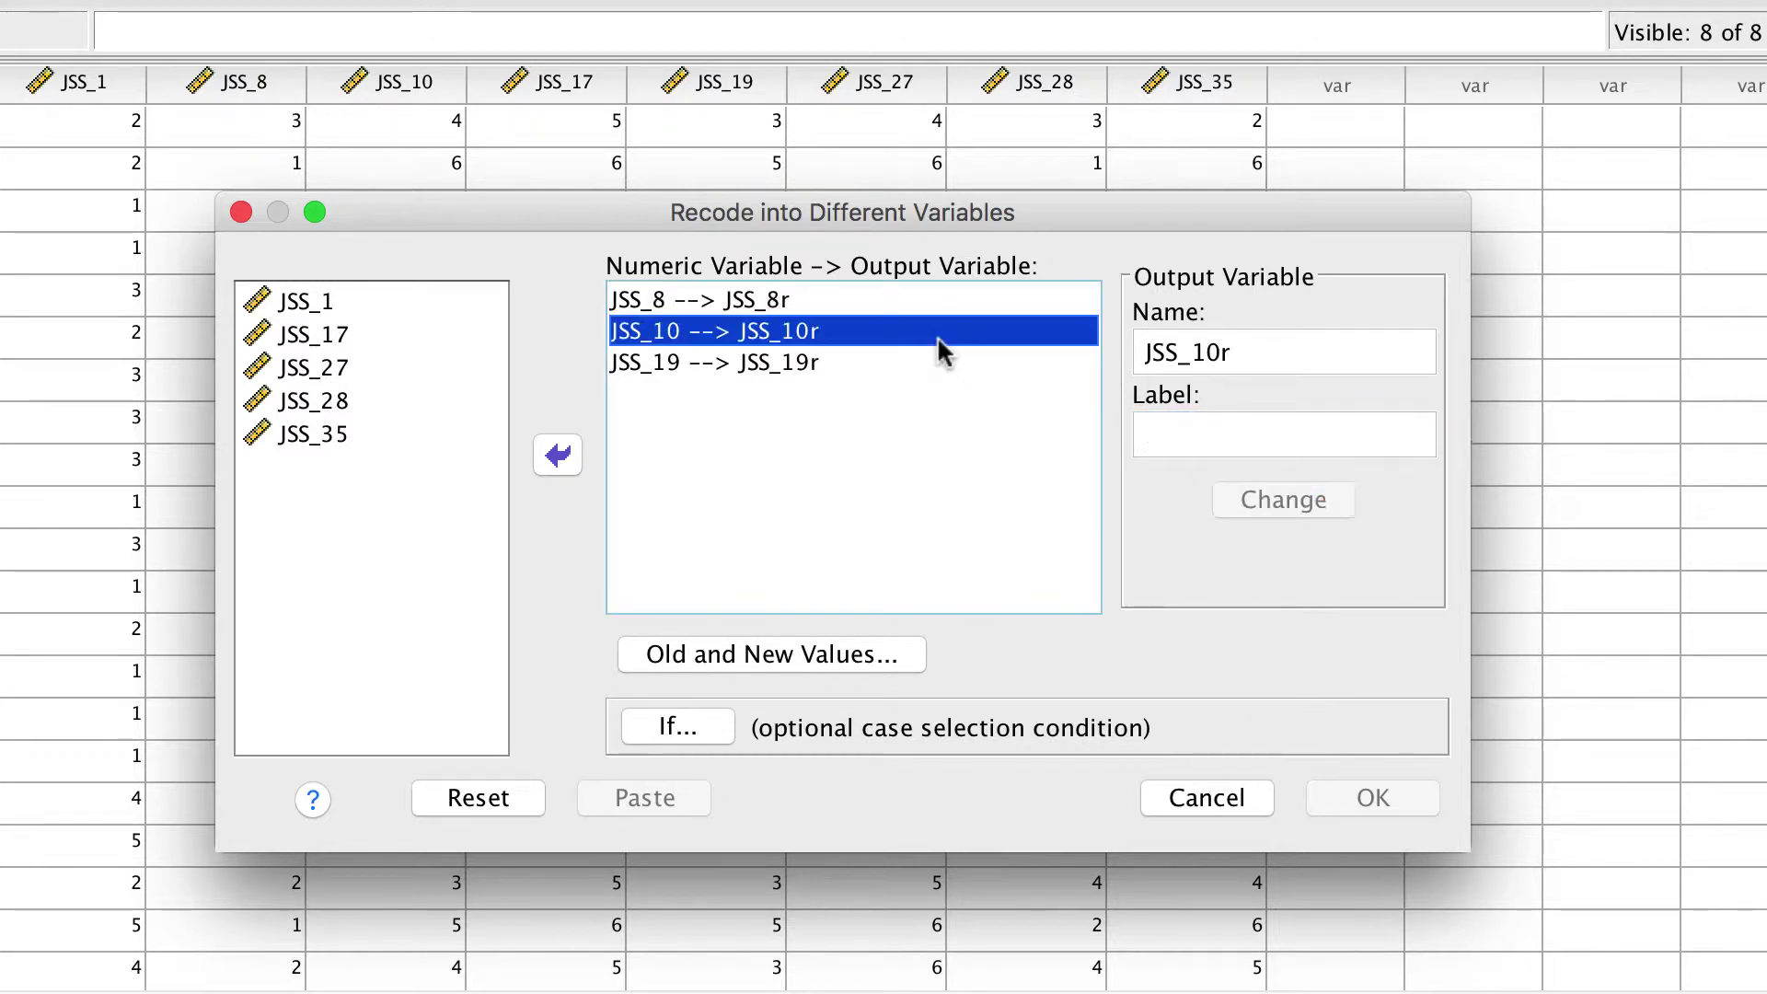
left_click(1247, 429)
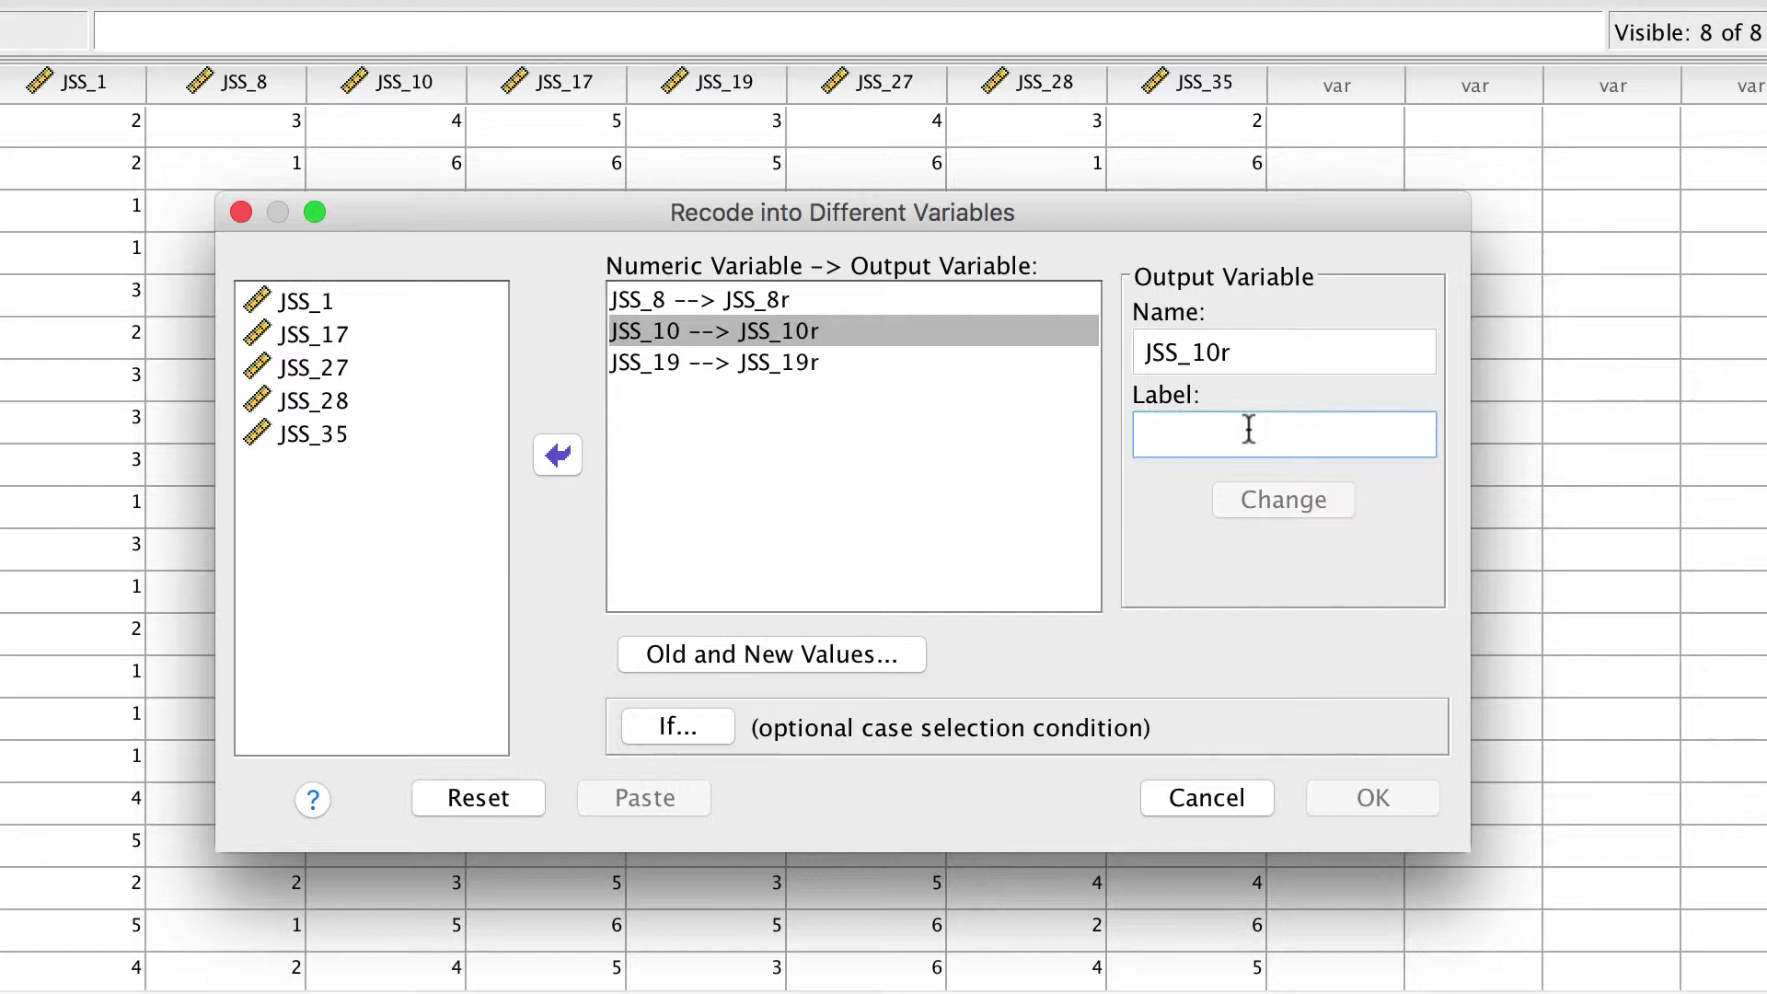
type("Raise")
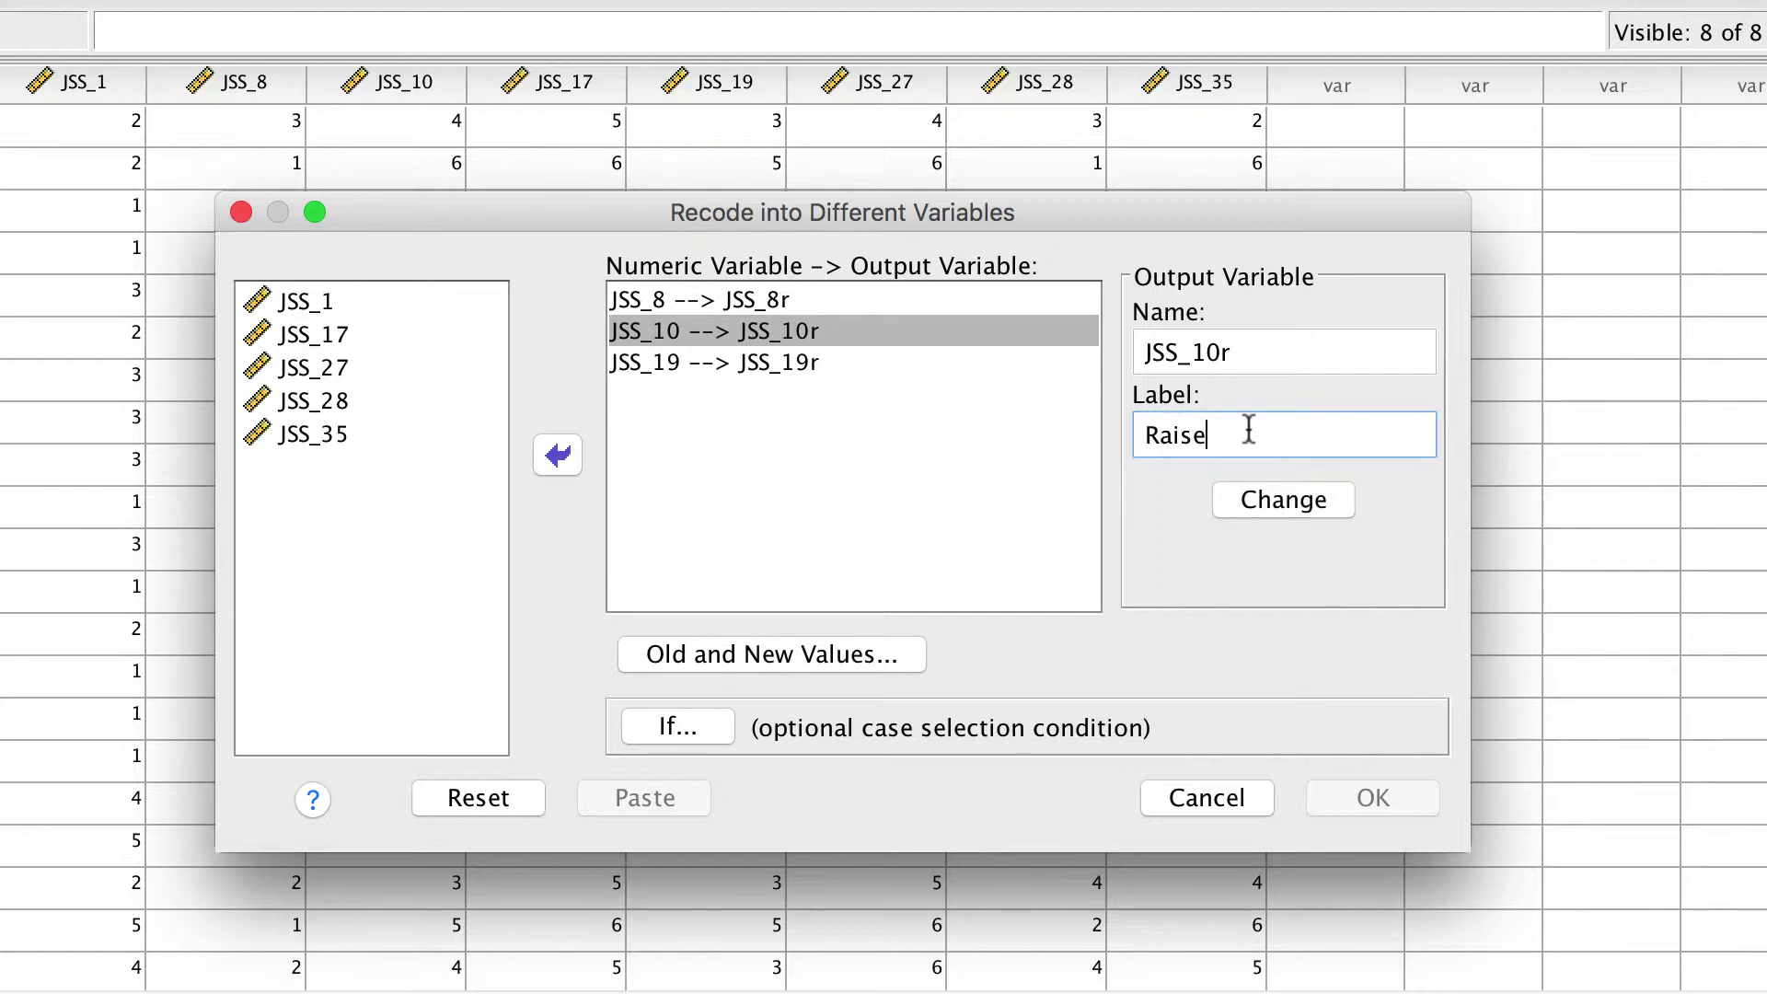
type("s are too few and far betw")
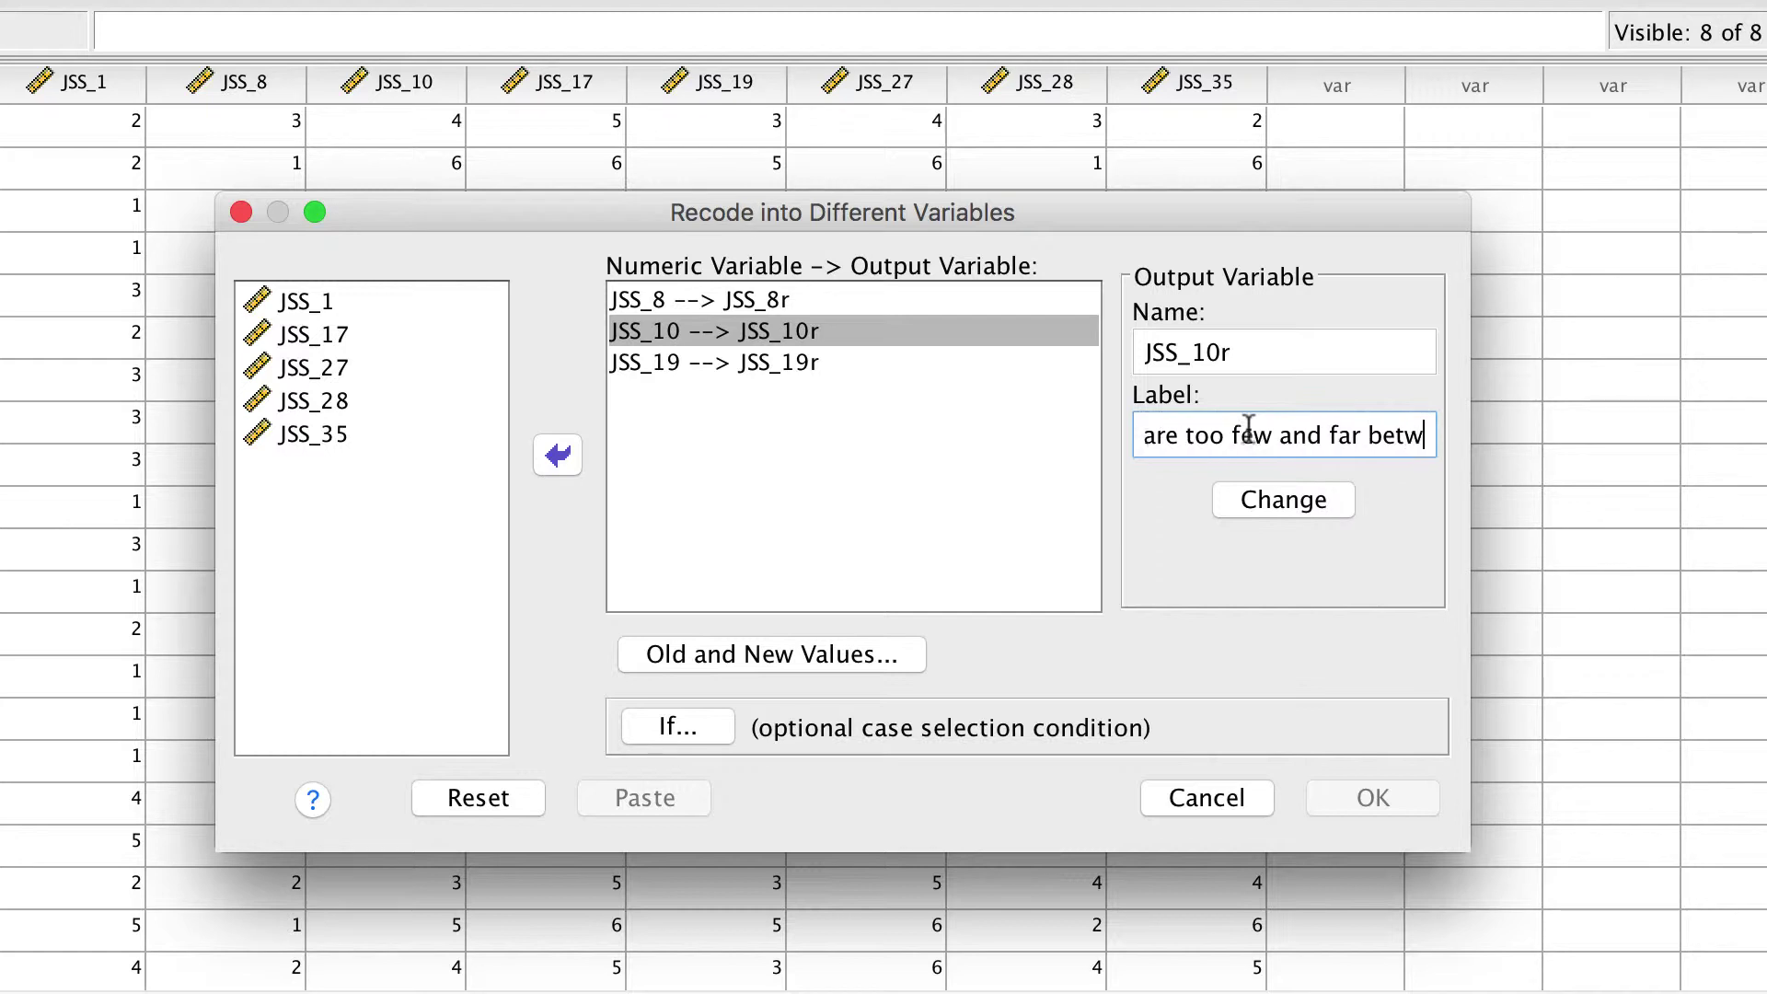
type("een - r")
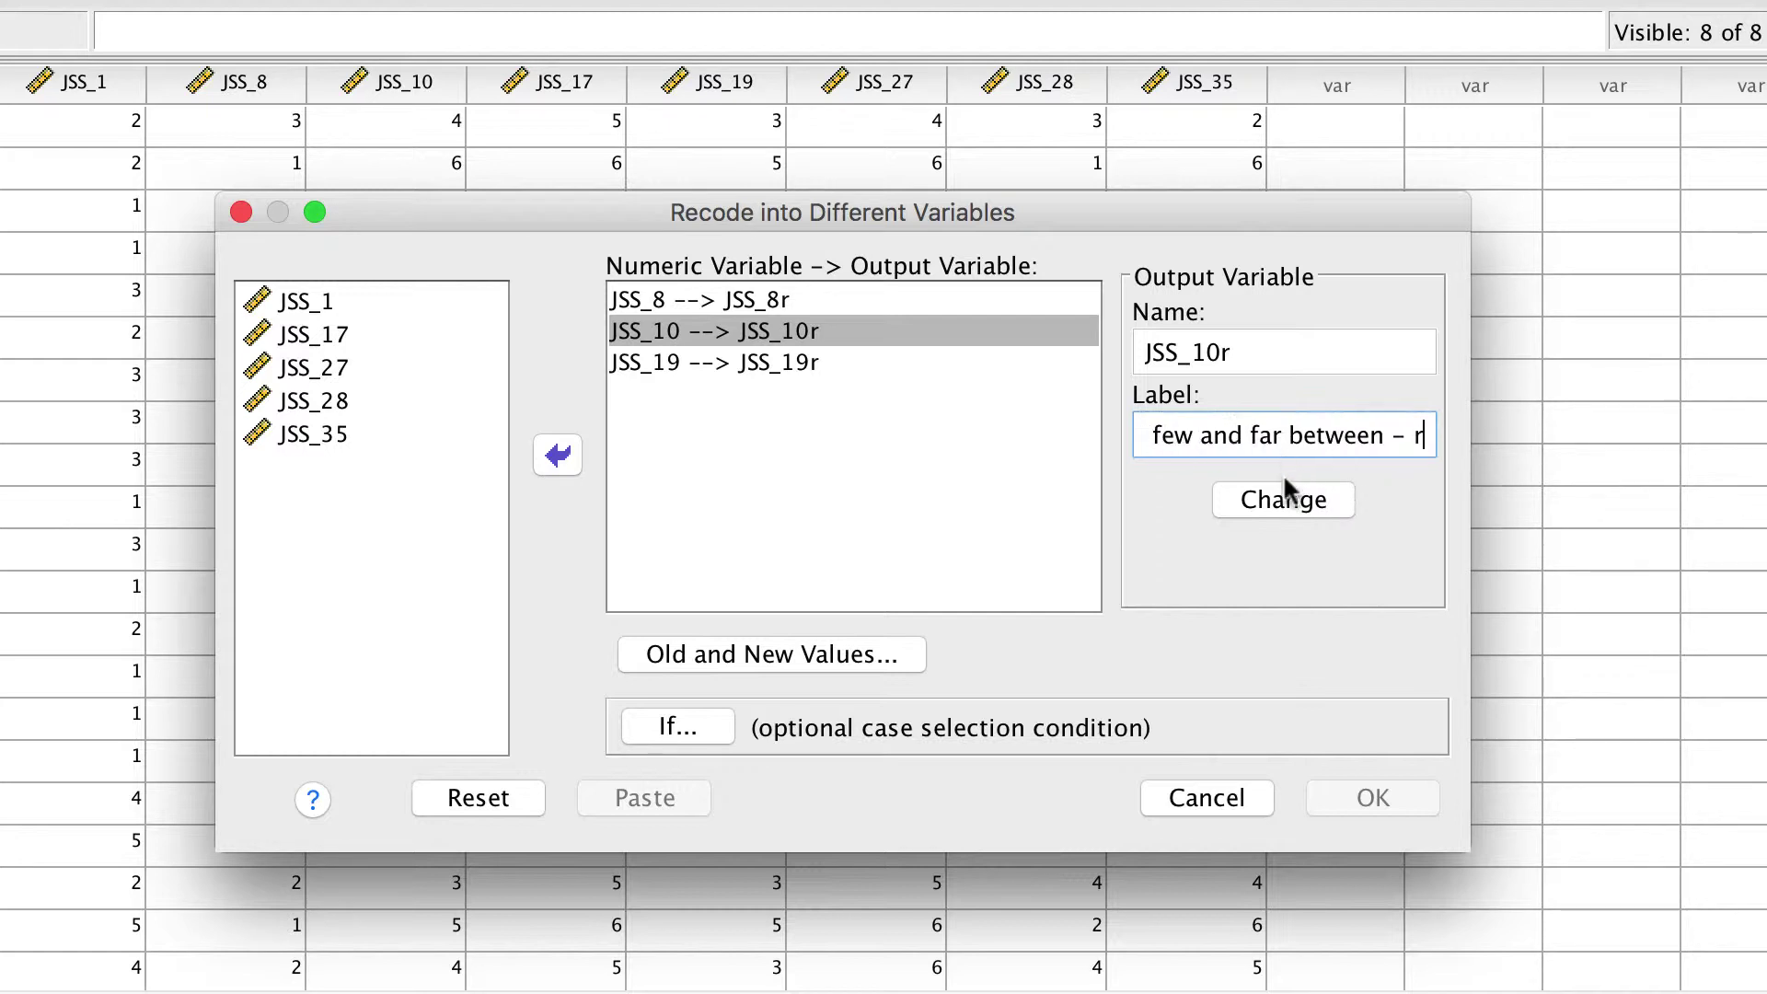
left_click(1260, 499)
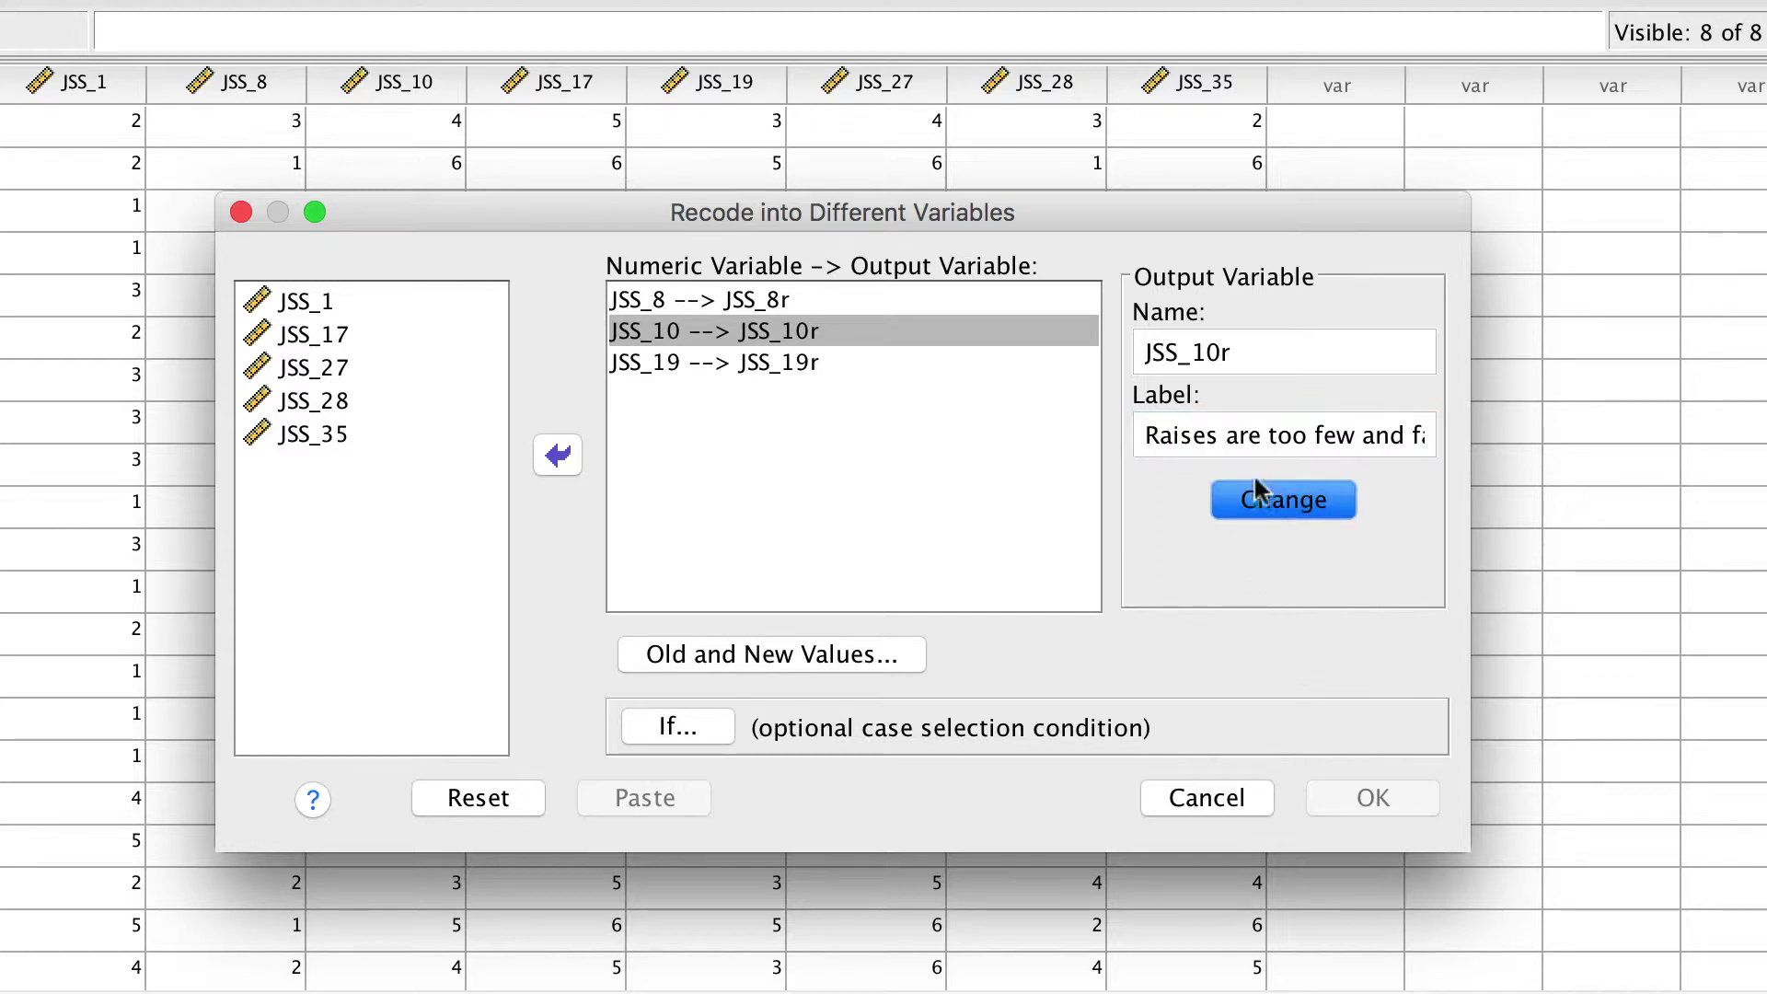
Step: Label JSS_19r 'I feel unappreciated by the organization when I think about how much they pay me - r' and open Old and New Values
left_click(994, 364)
left_click(1194, 434)
type("I f")
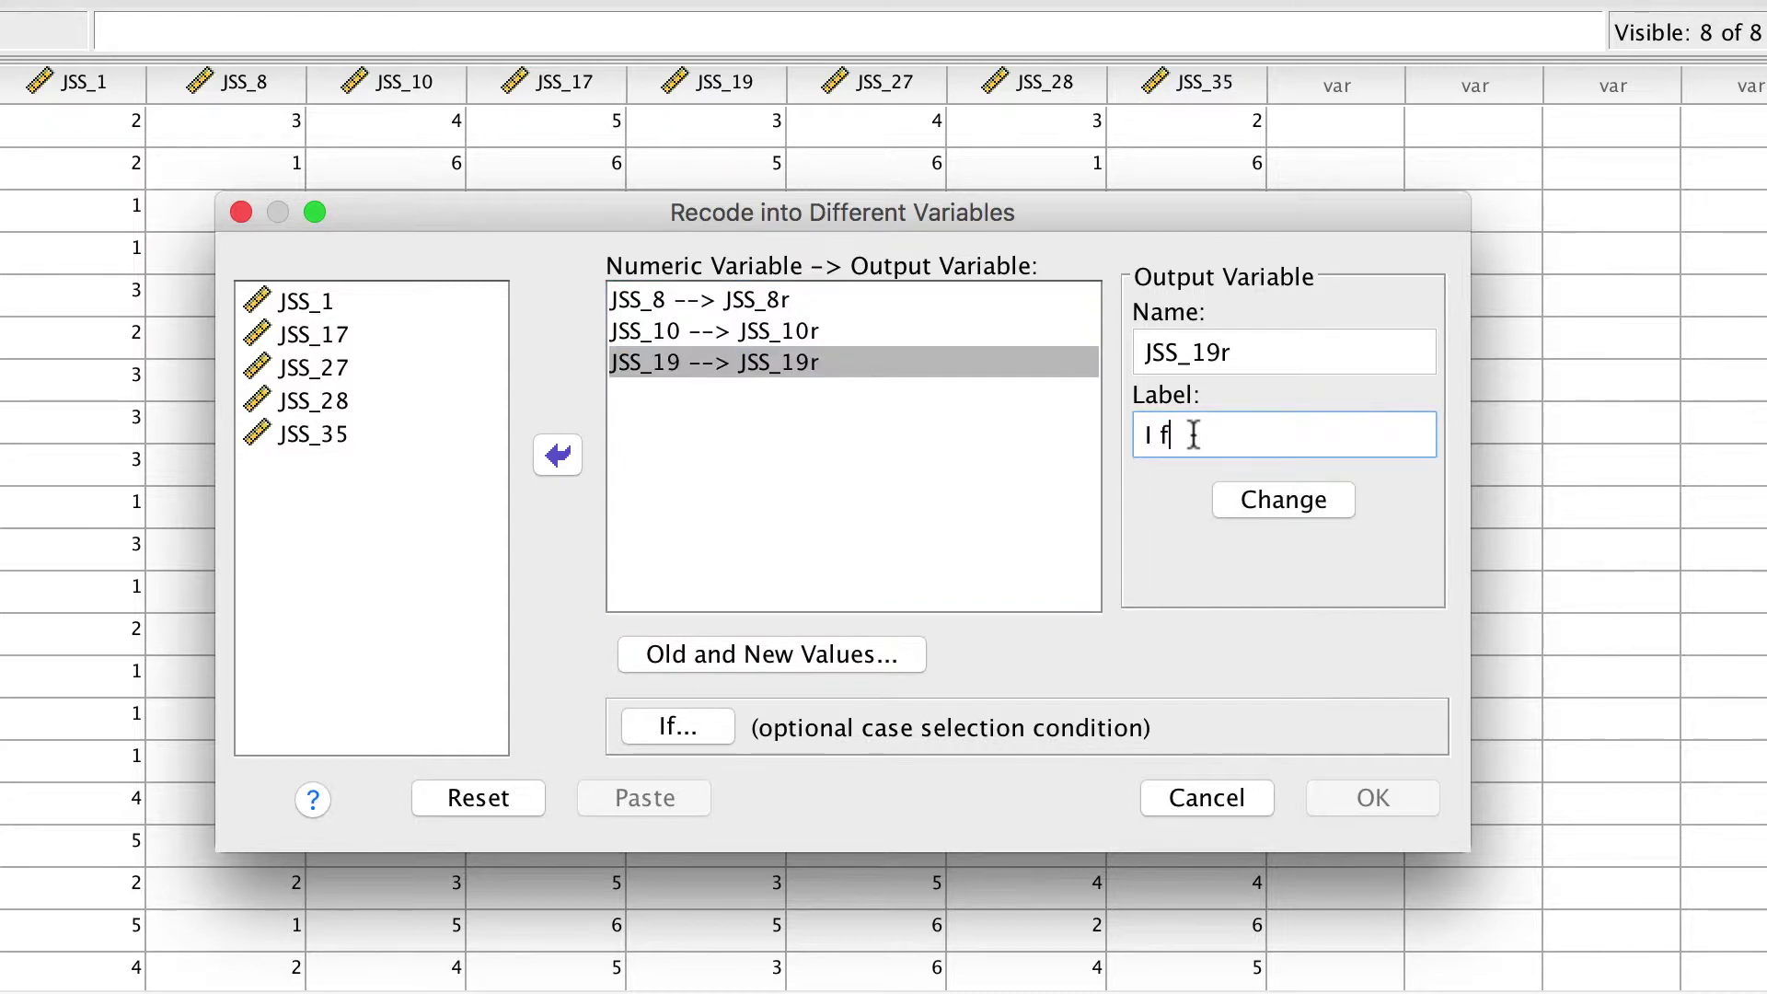
type("eel unappreciated")
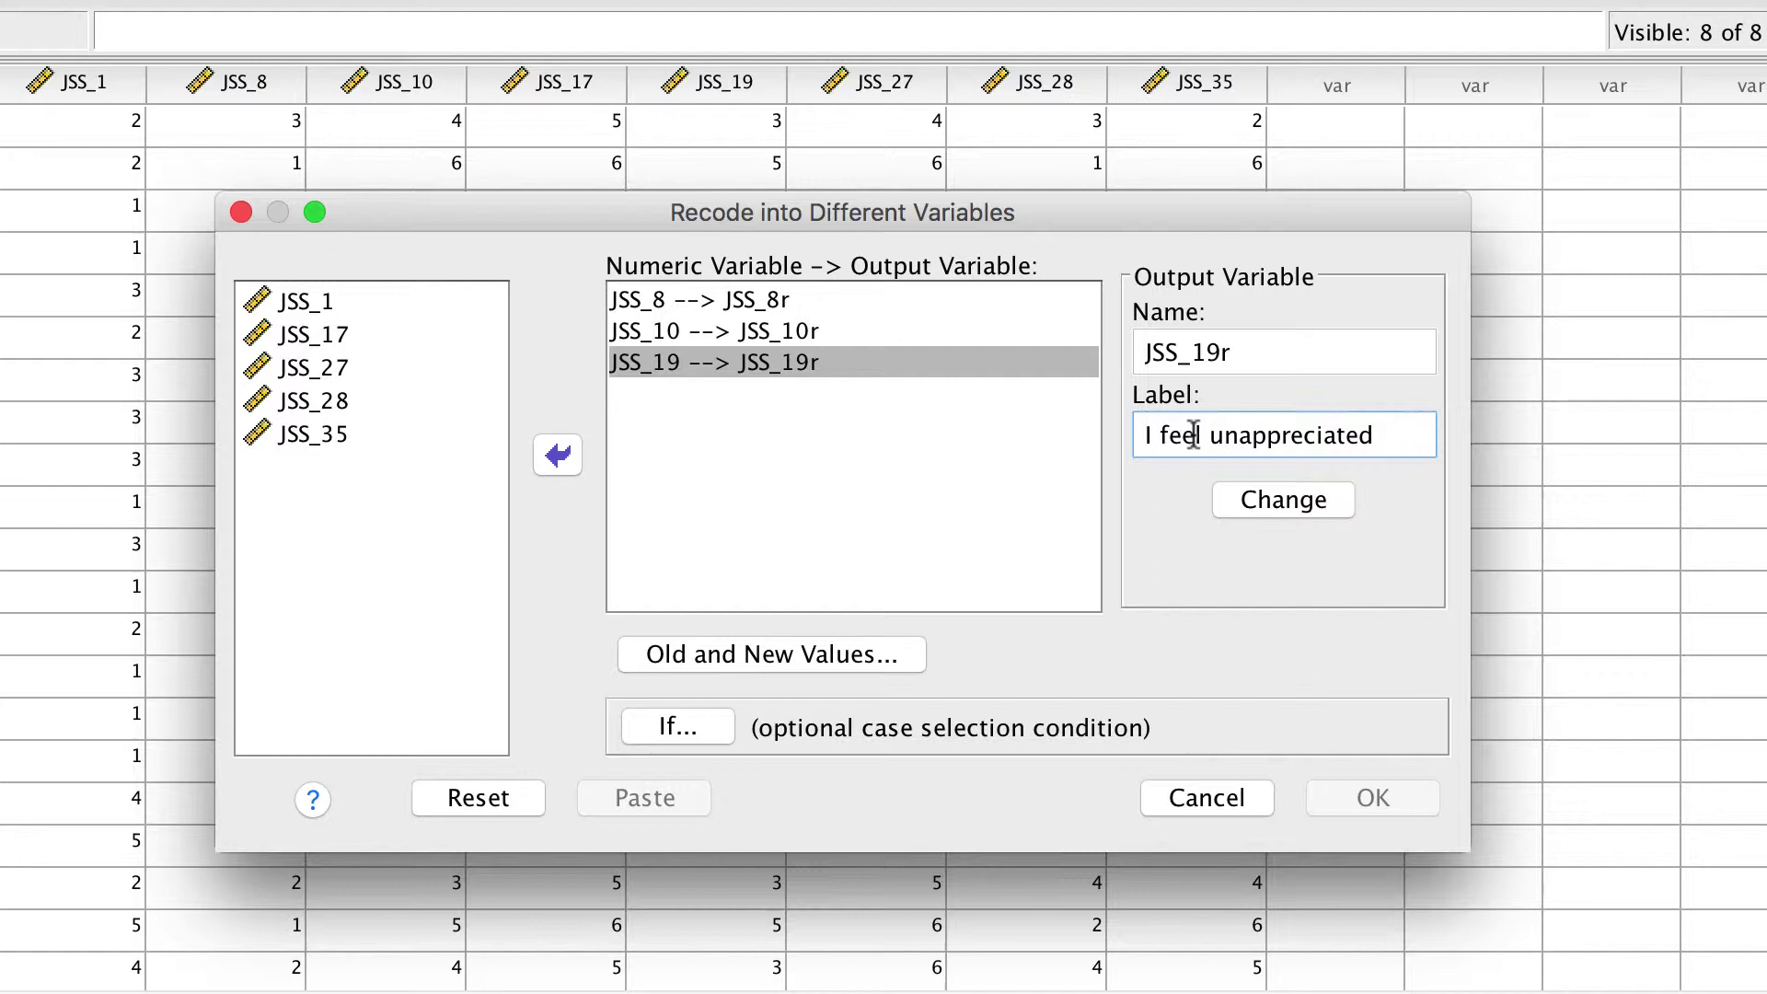
type(" by the organiza")
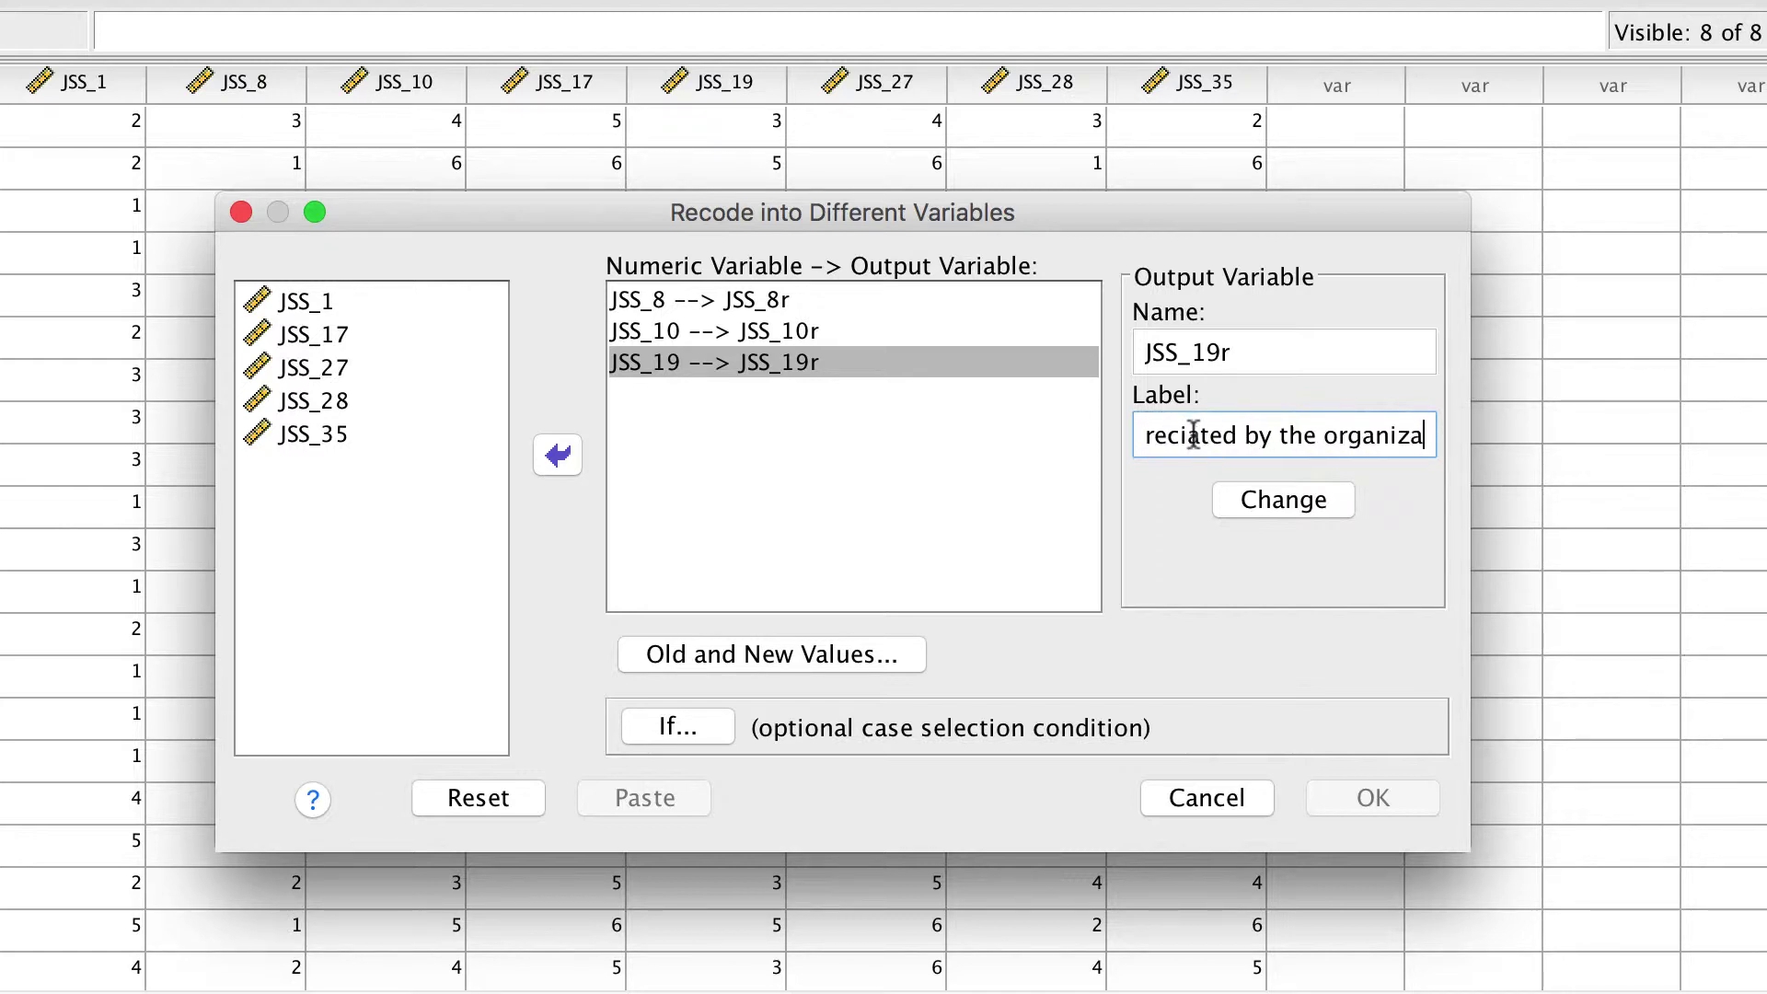
type("tion when I thi")
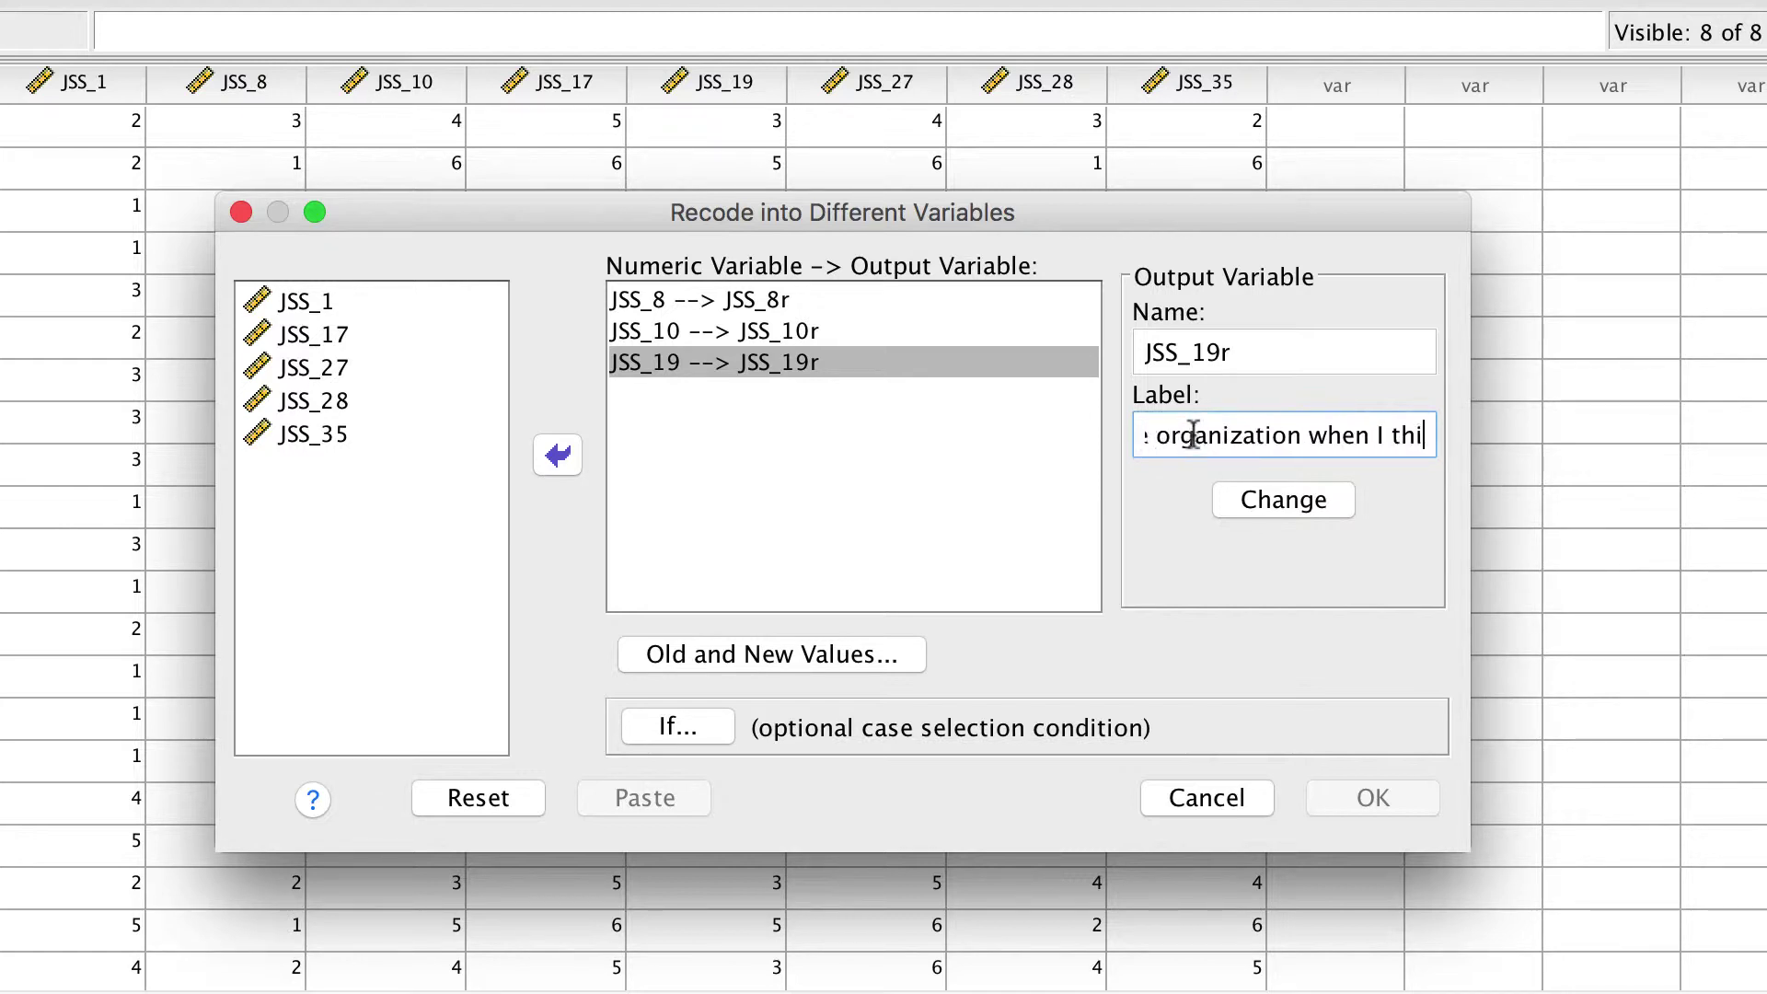
type("nk about how m")
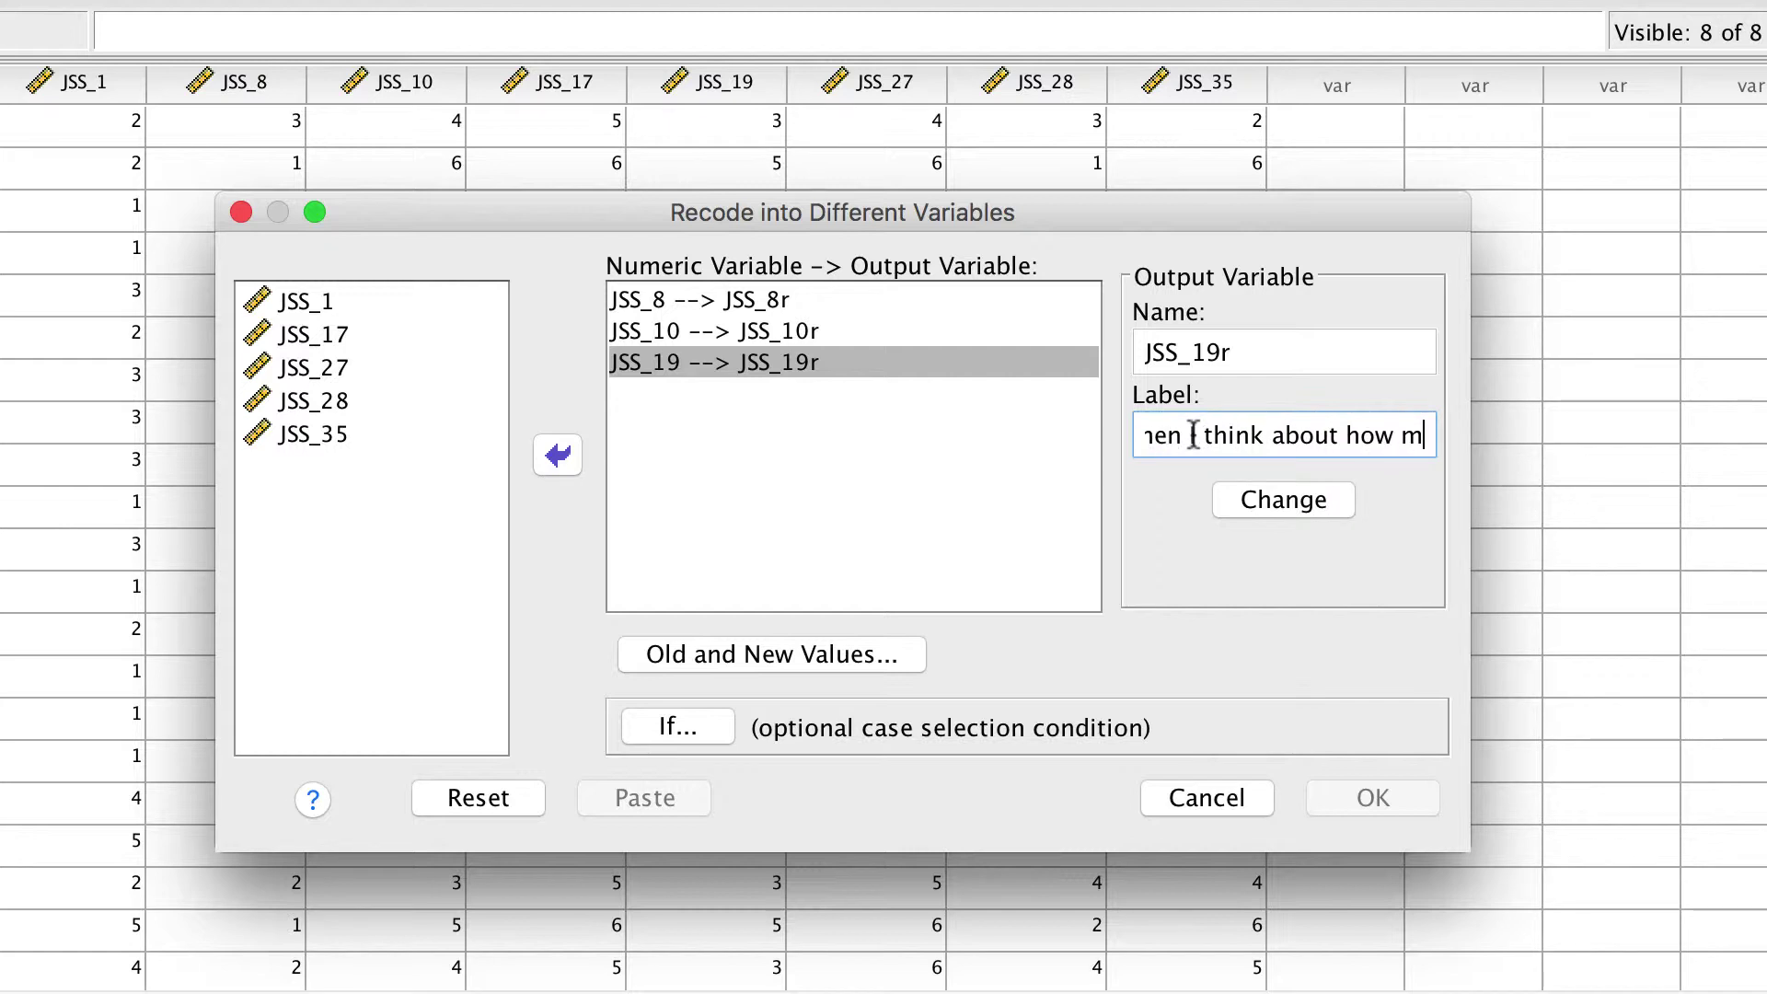
type("uch they ")
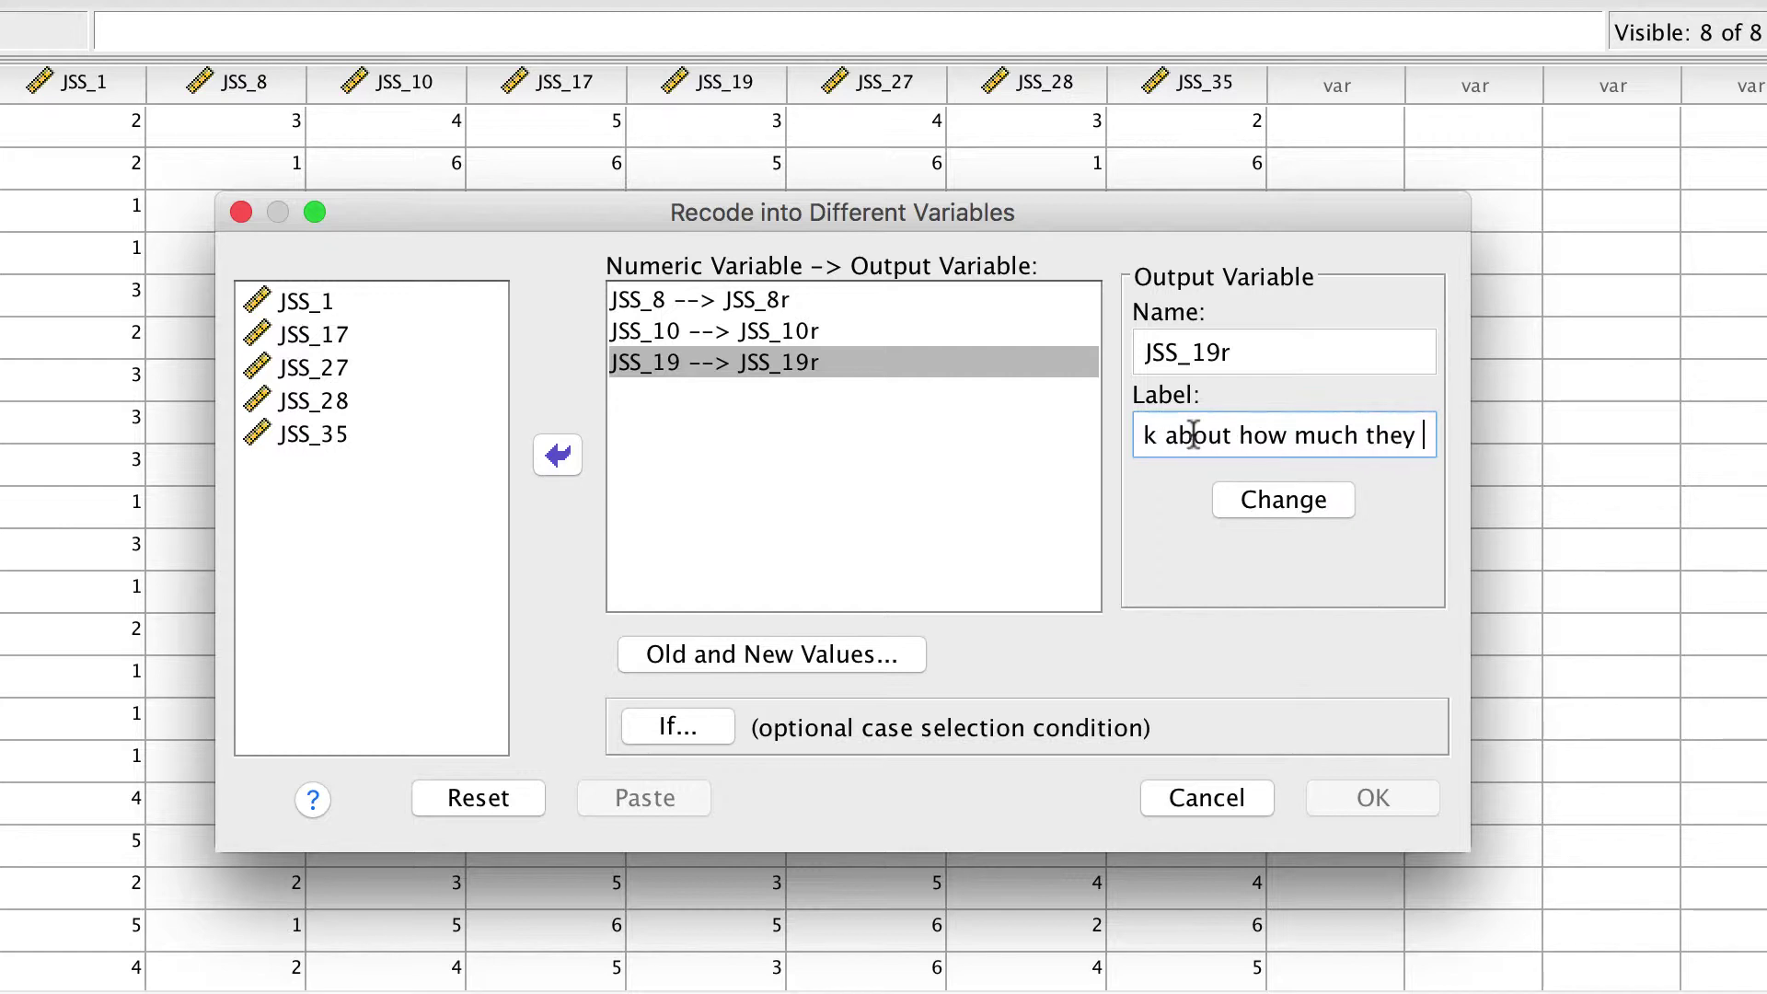
type("pay me - r")
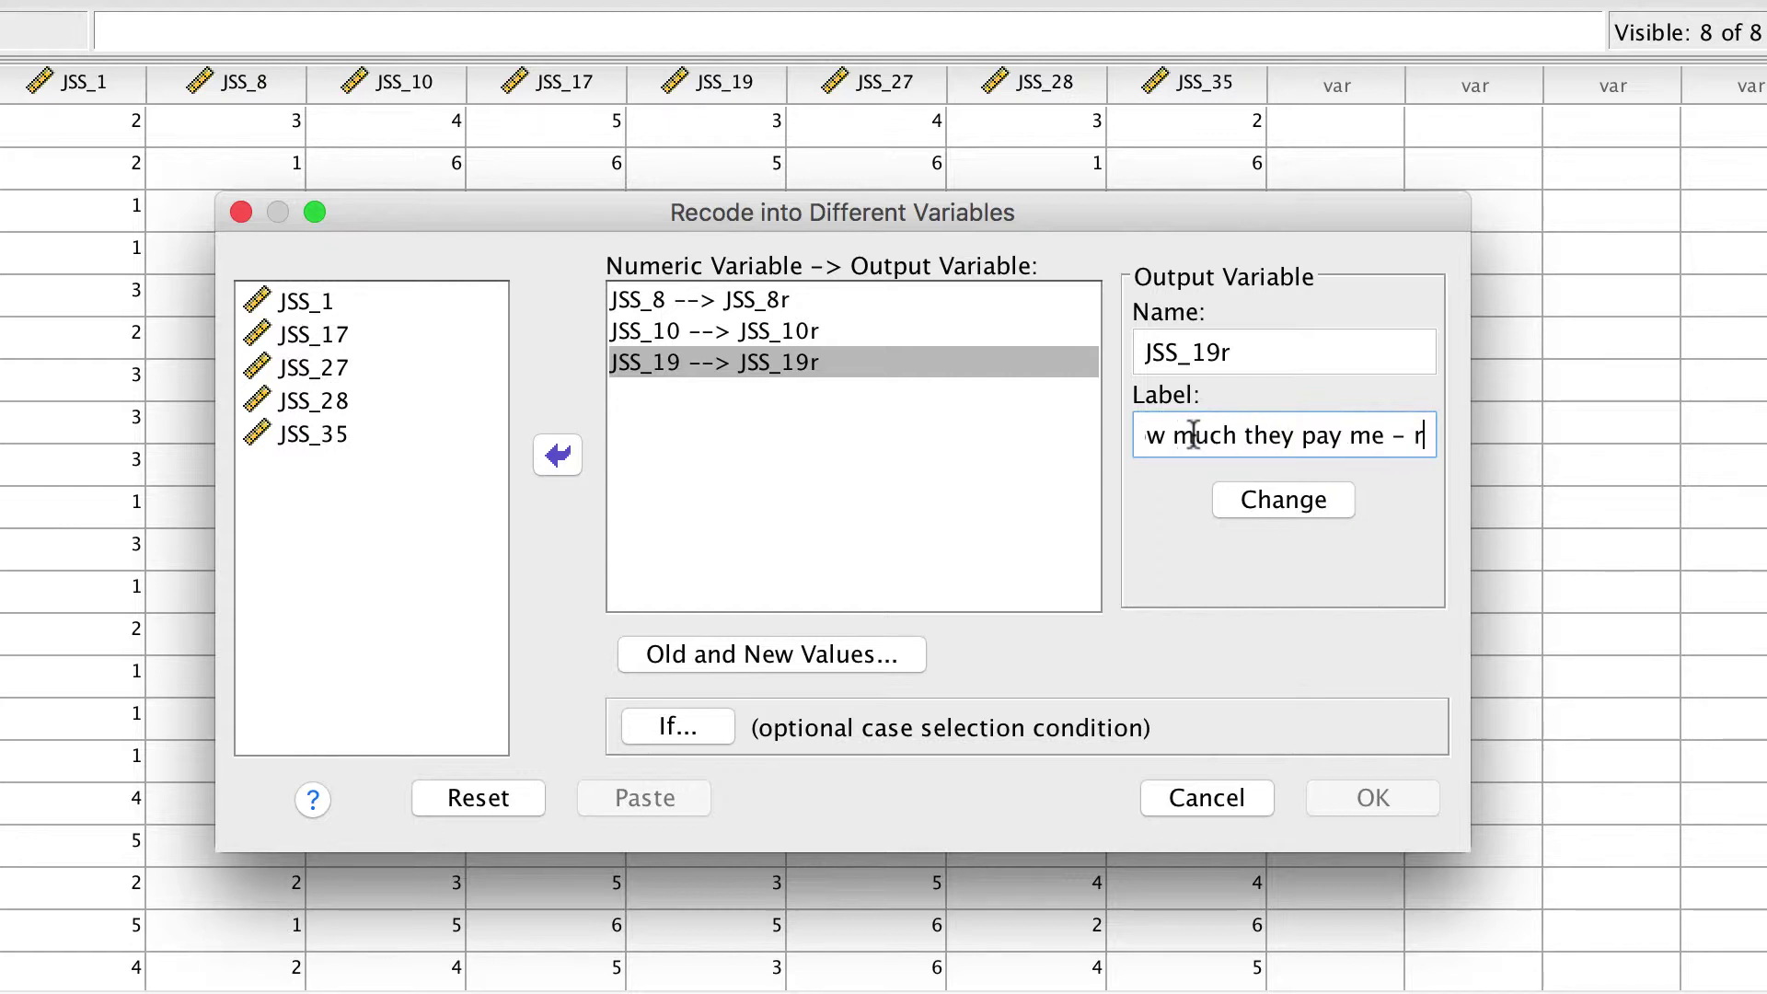
left_click(1266, 501)
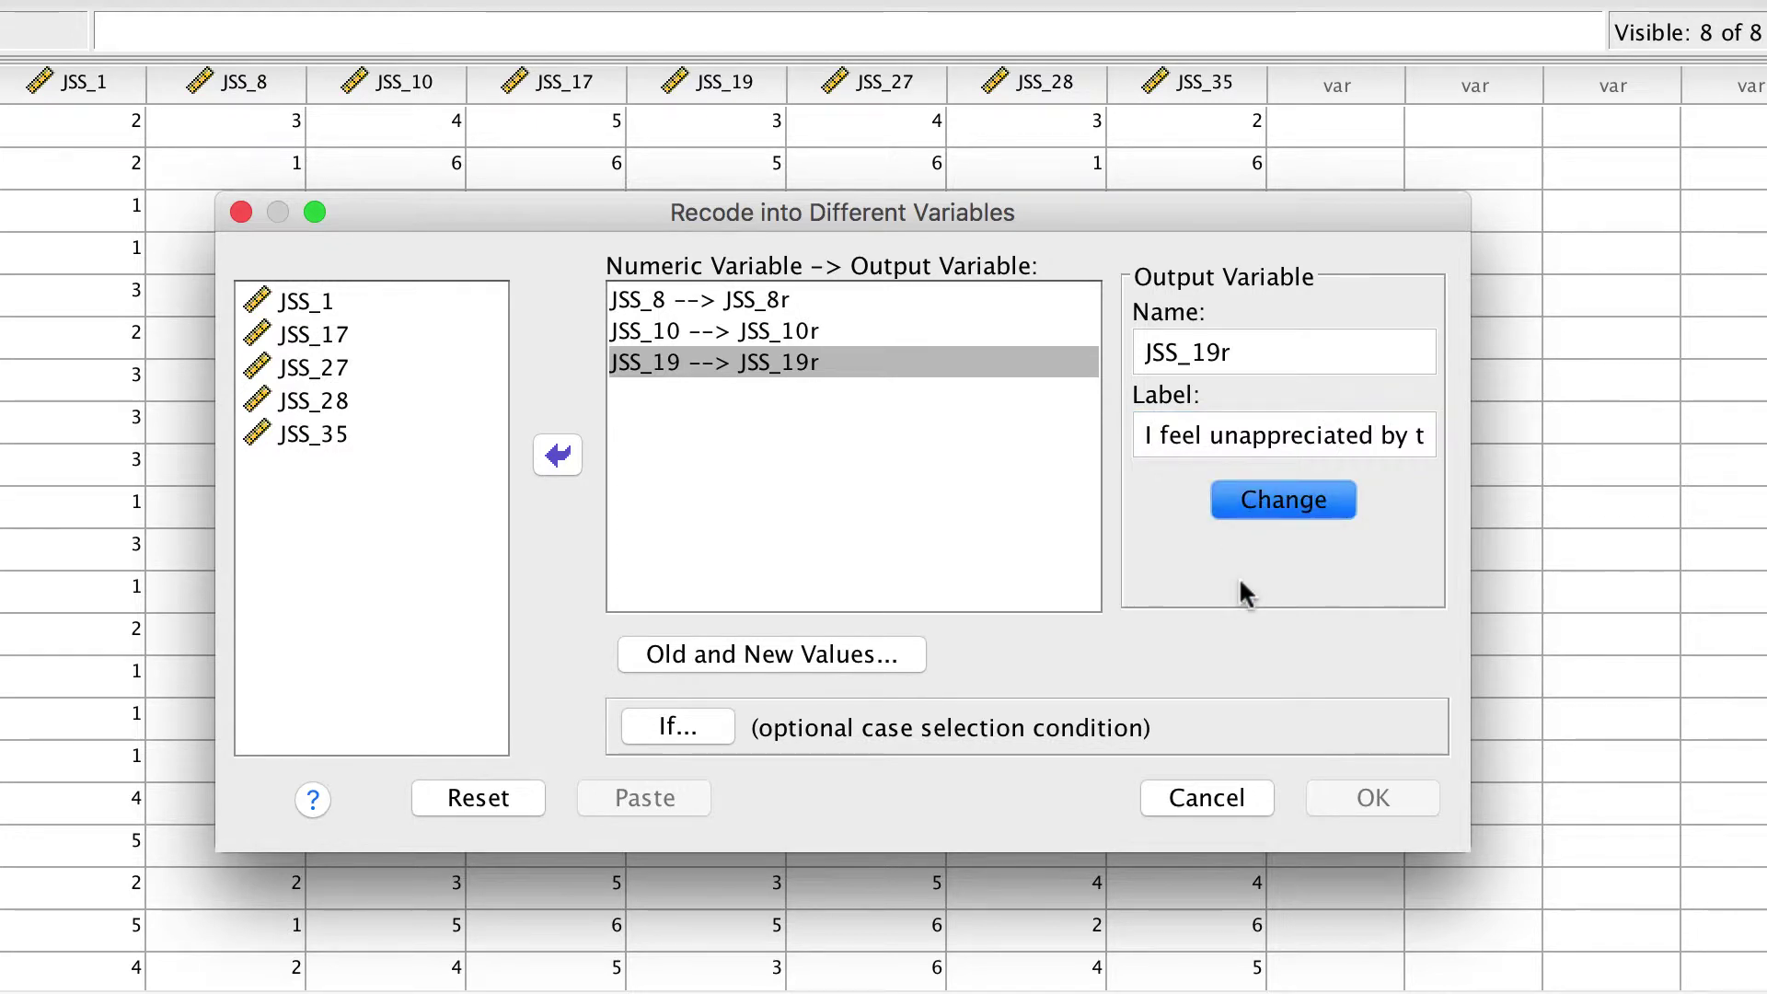
left_click(749, 657)
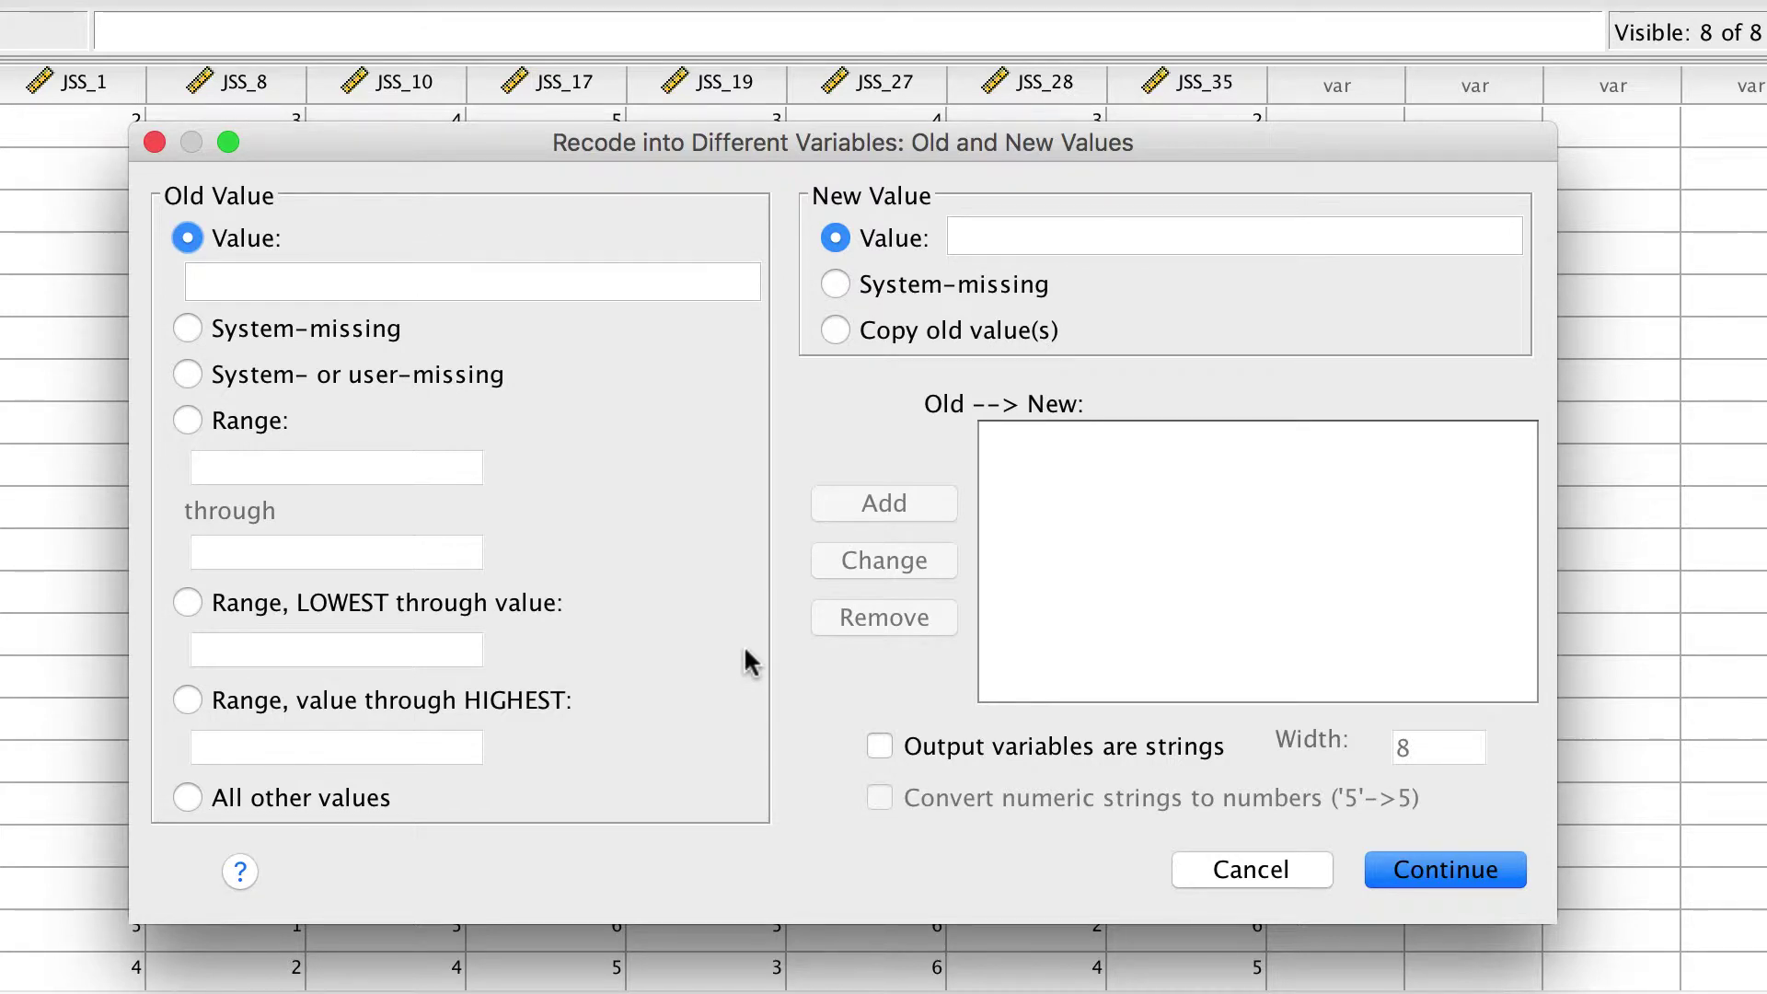
Step: Add the old-to-new recode rules 1→6, 2→5 and 3→4
left_click(422, 280)
type("1")
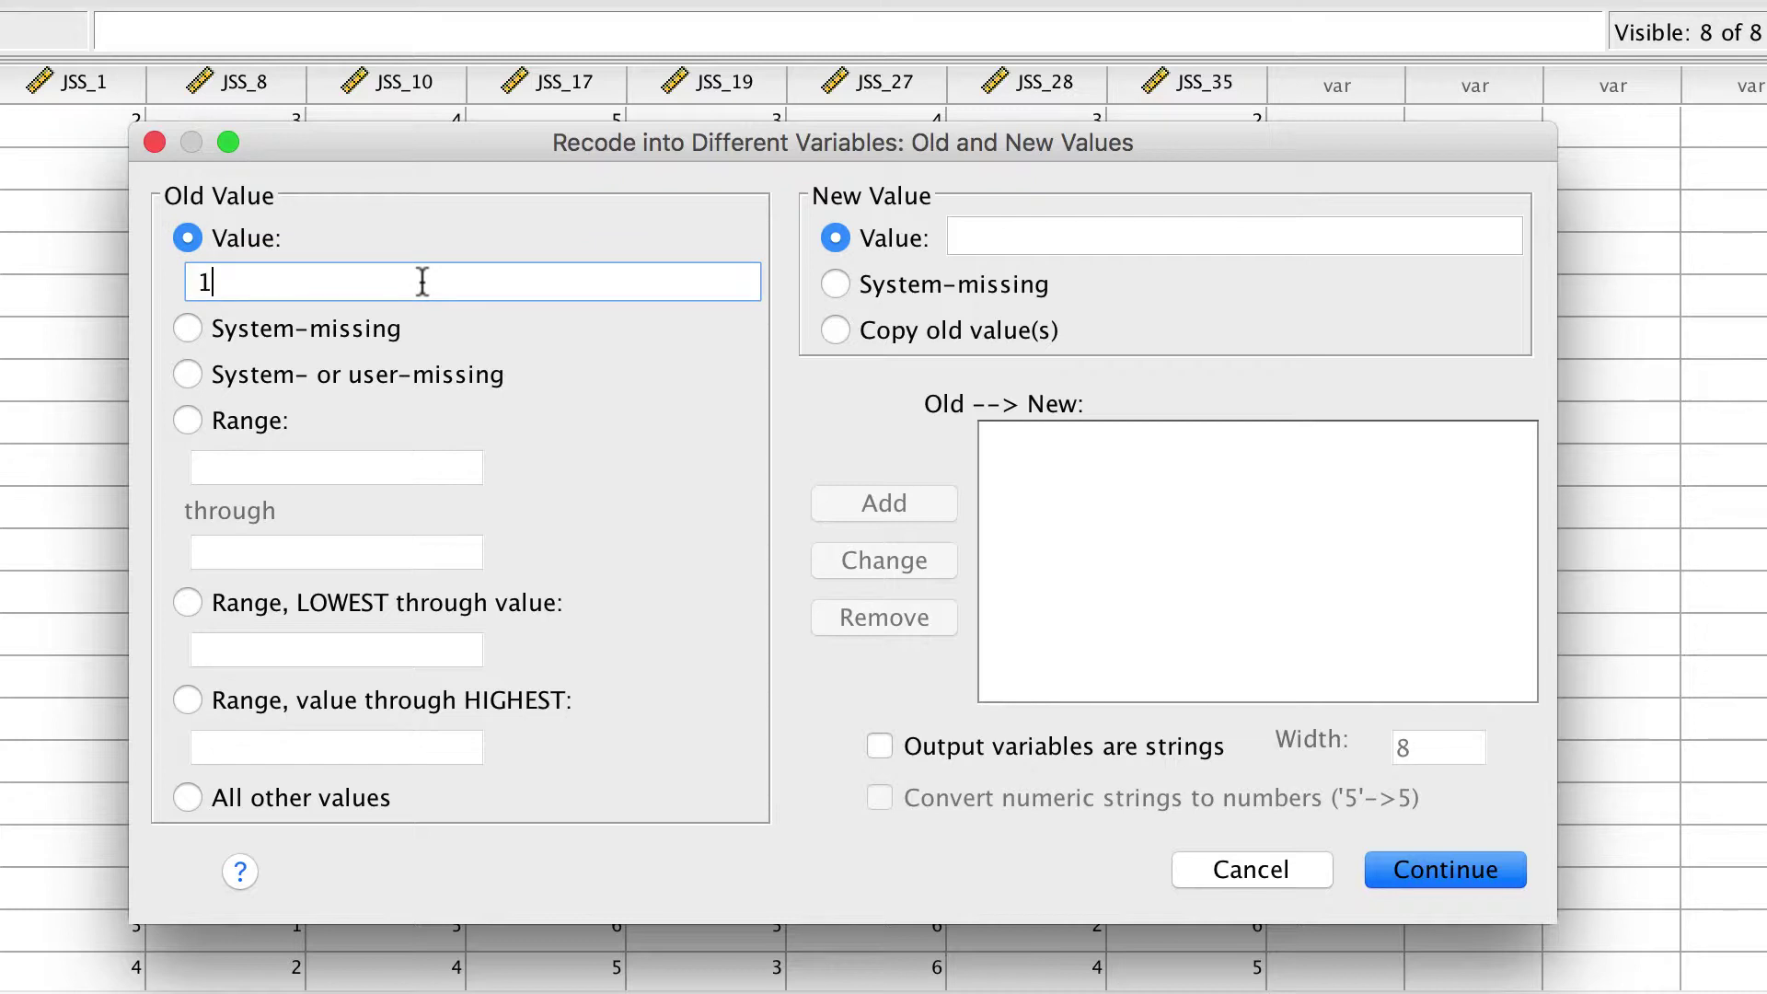
left_click(1021, 241)
type("6")
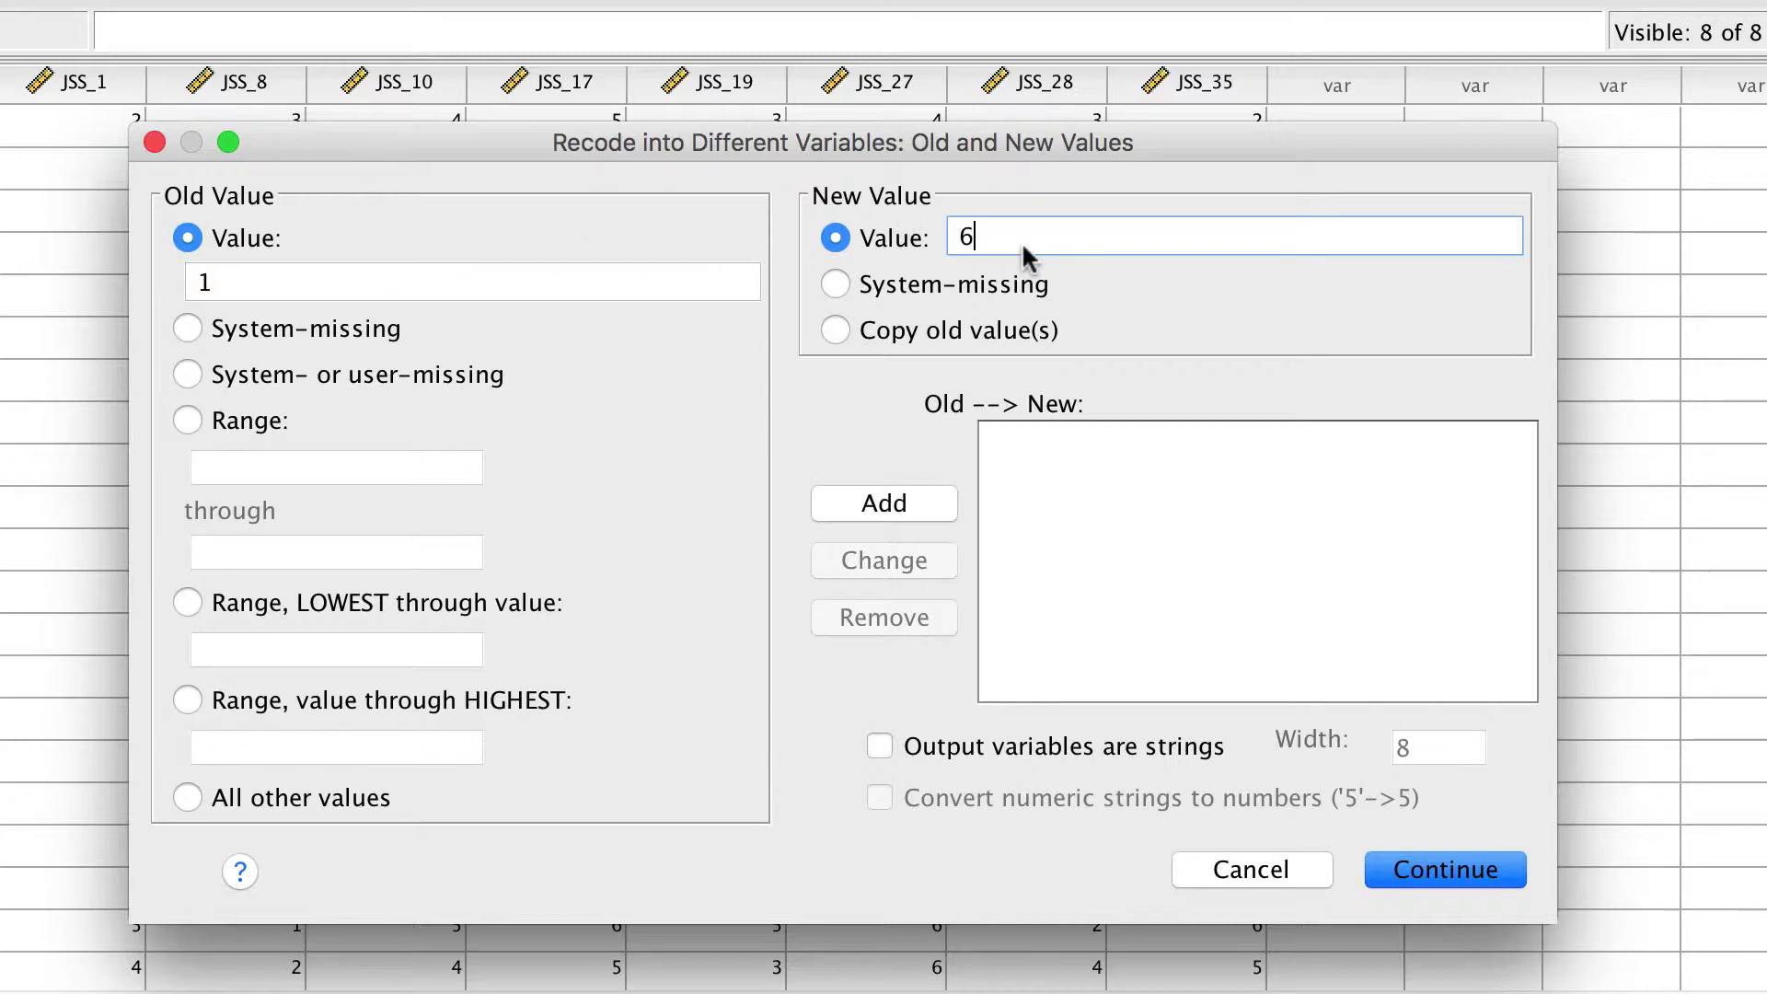
left_click(911, 502)
left_click(634, 276)
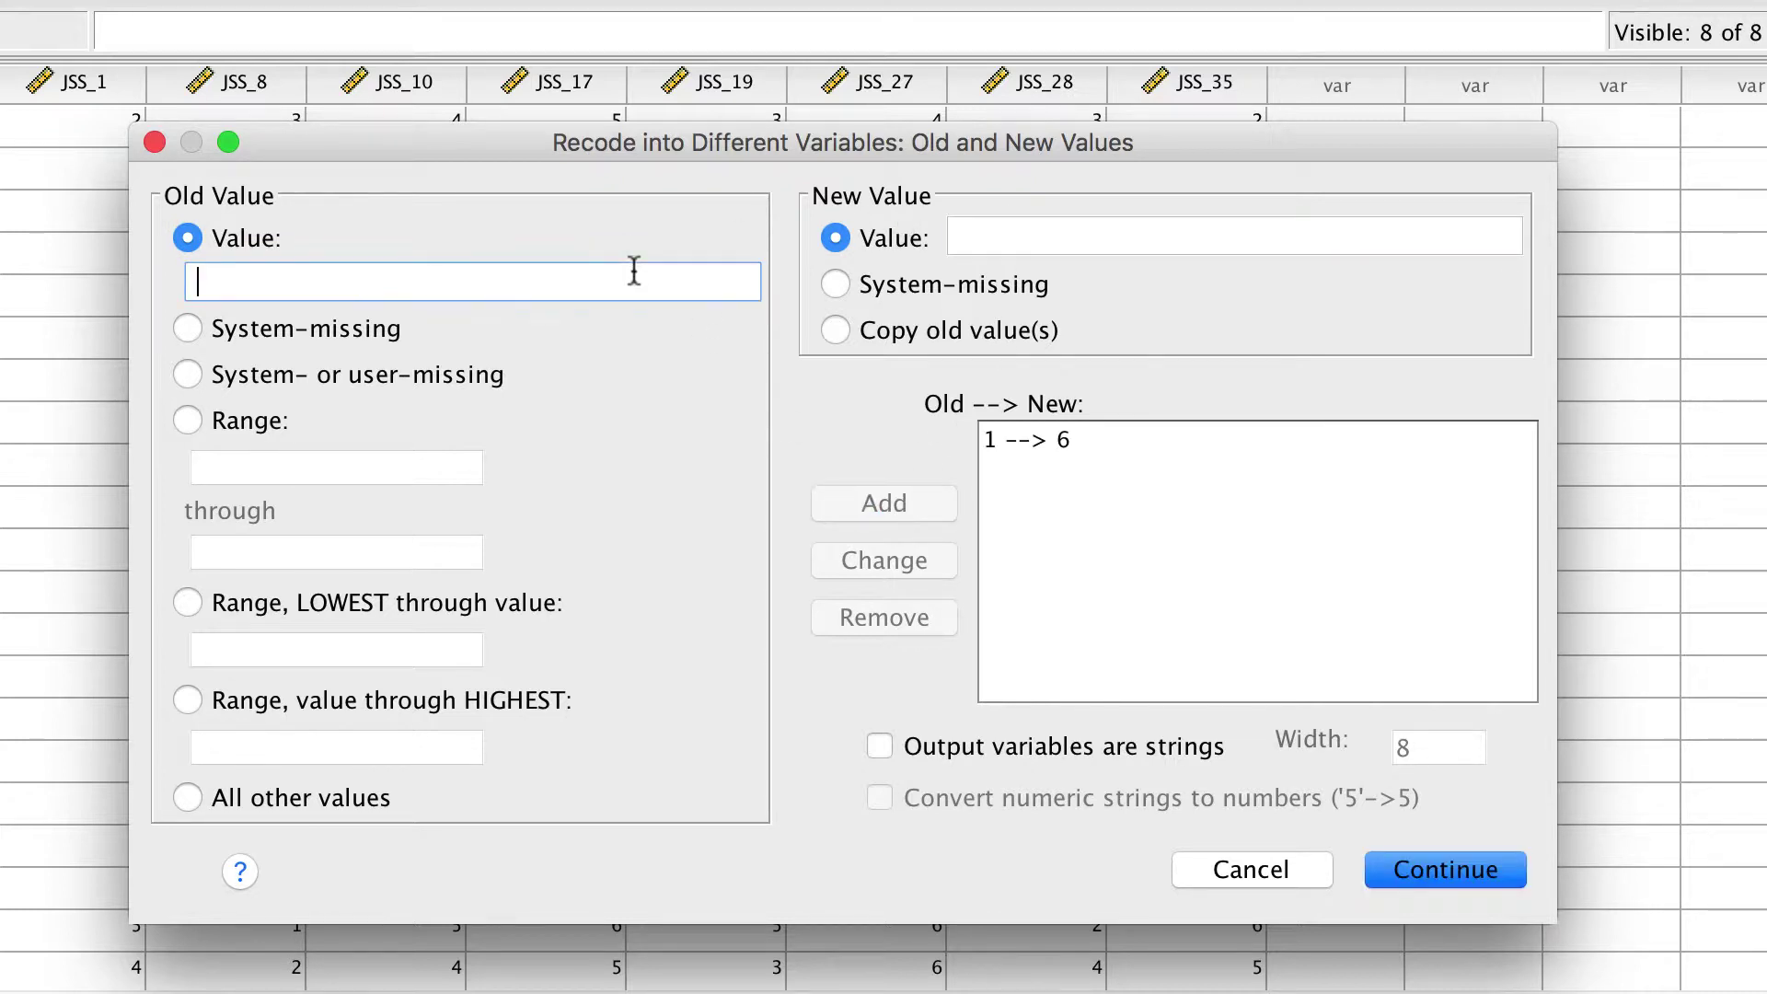
type("2")
left_click(966, 237)
type("5")
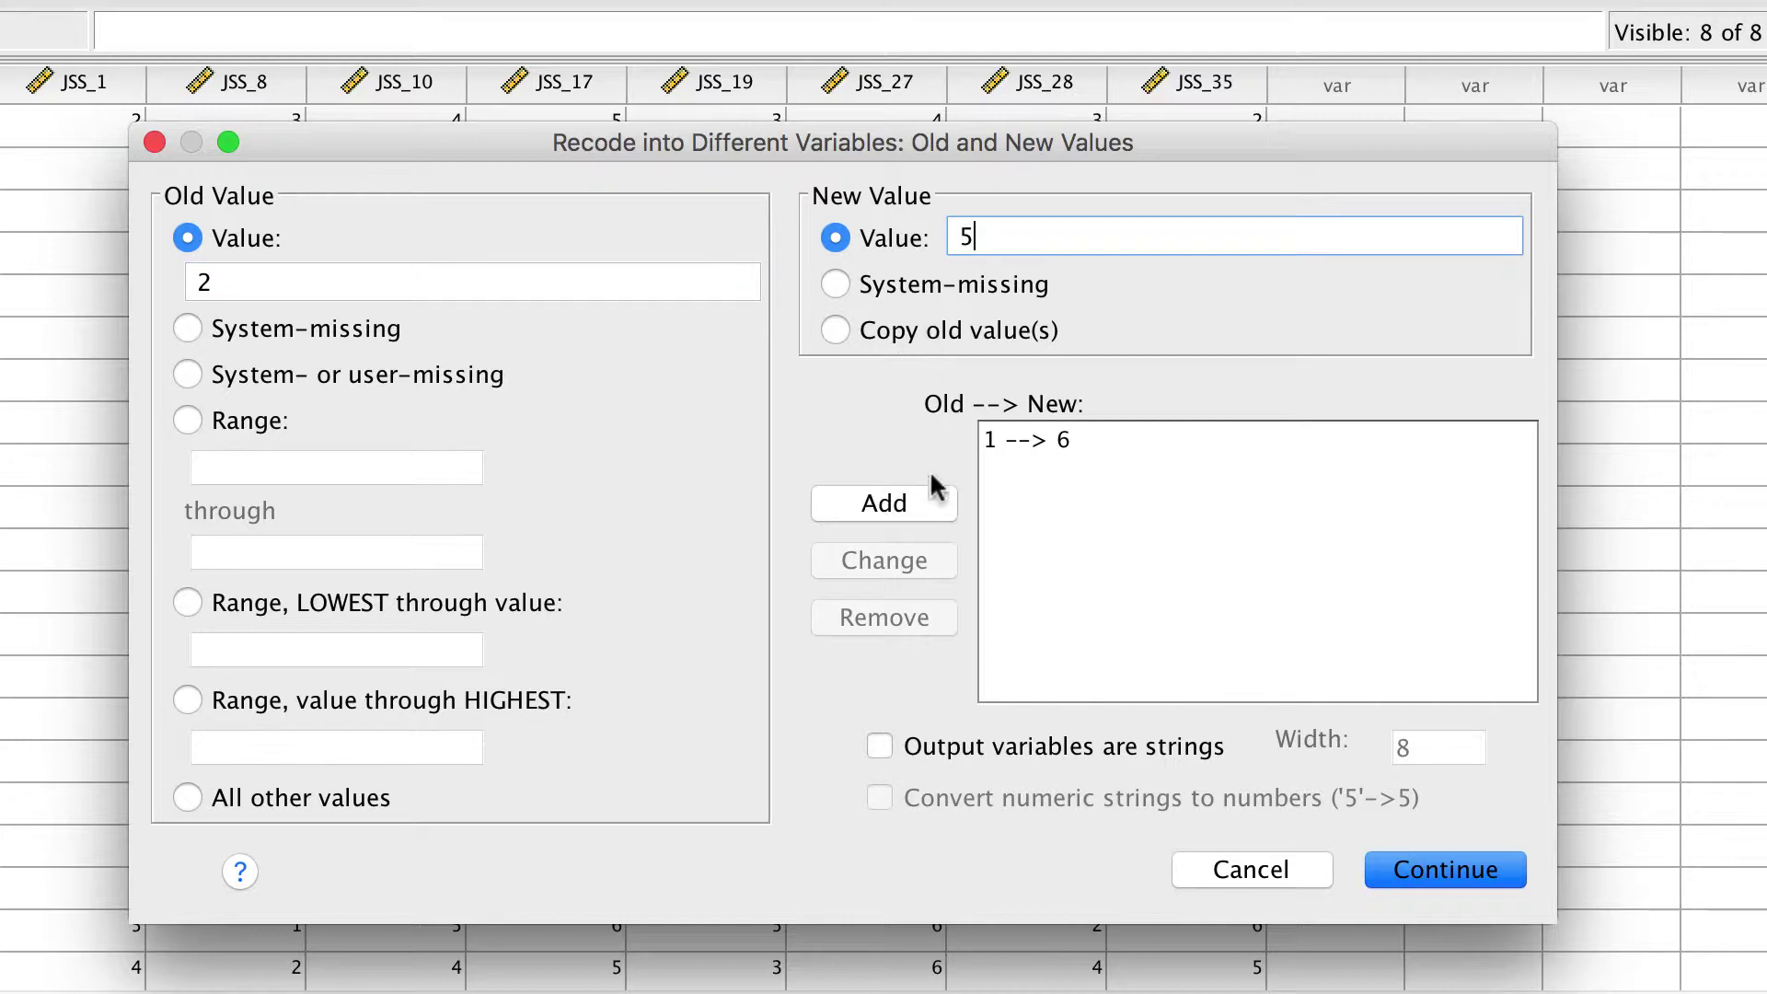
left_click(928, 499)
left_click(657, 292)
type("3")
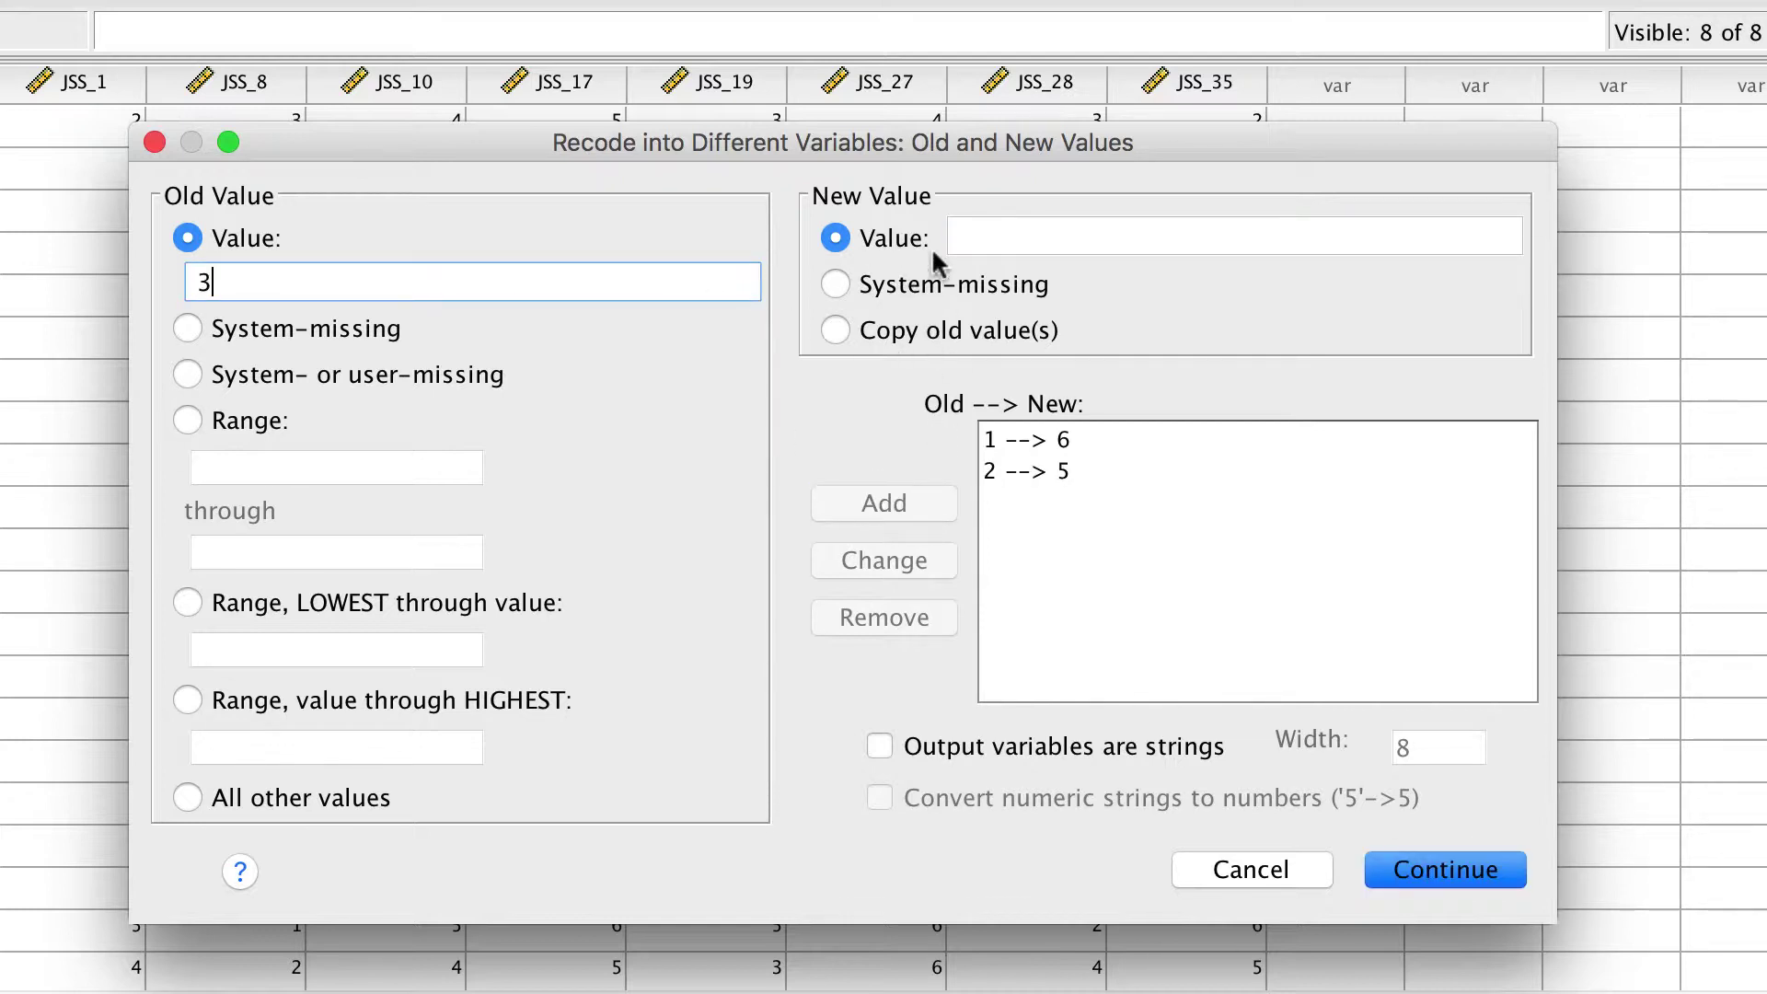
left_click(952, 239)
type("4")
left_click(909, 503)
Step: Add the rules 4→3, 5→2 and 6→1, then confirm the value mappings
left_click(726, 288)
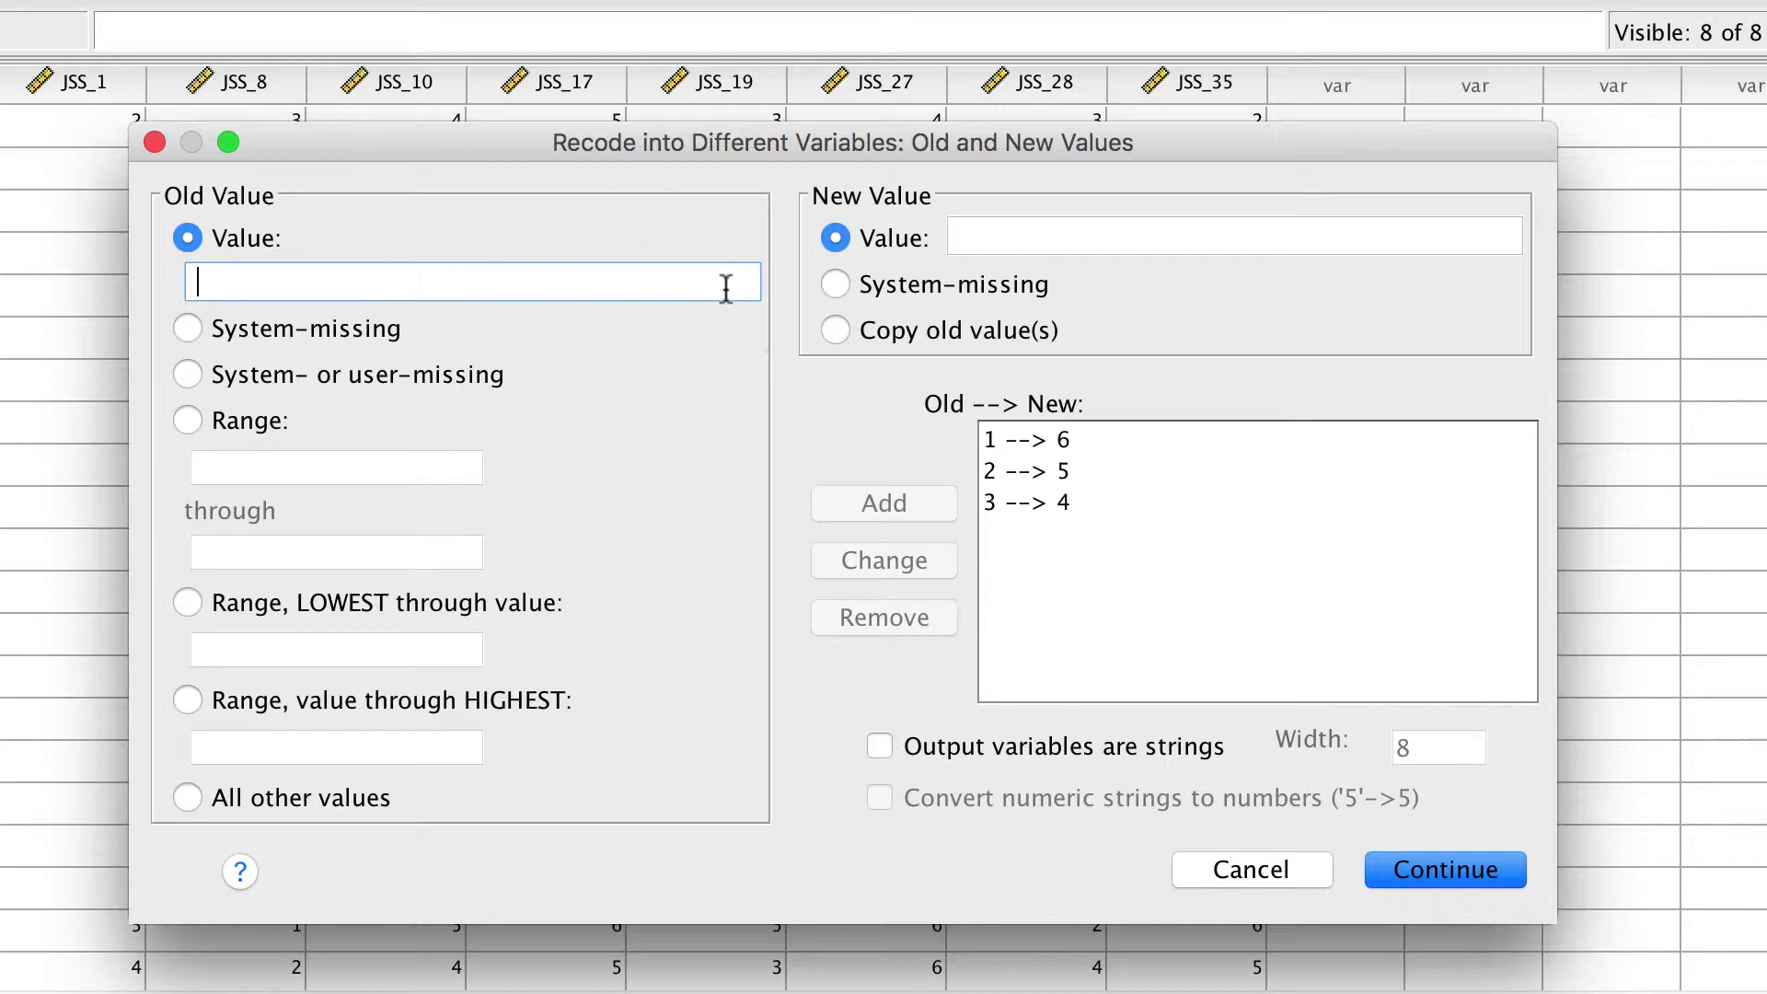
type("4")
left_click(992, 238)
type("3")
left_click(917, 501)
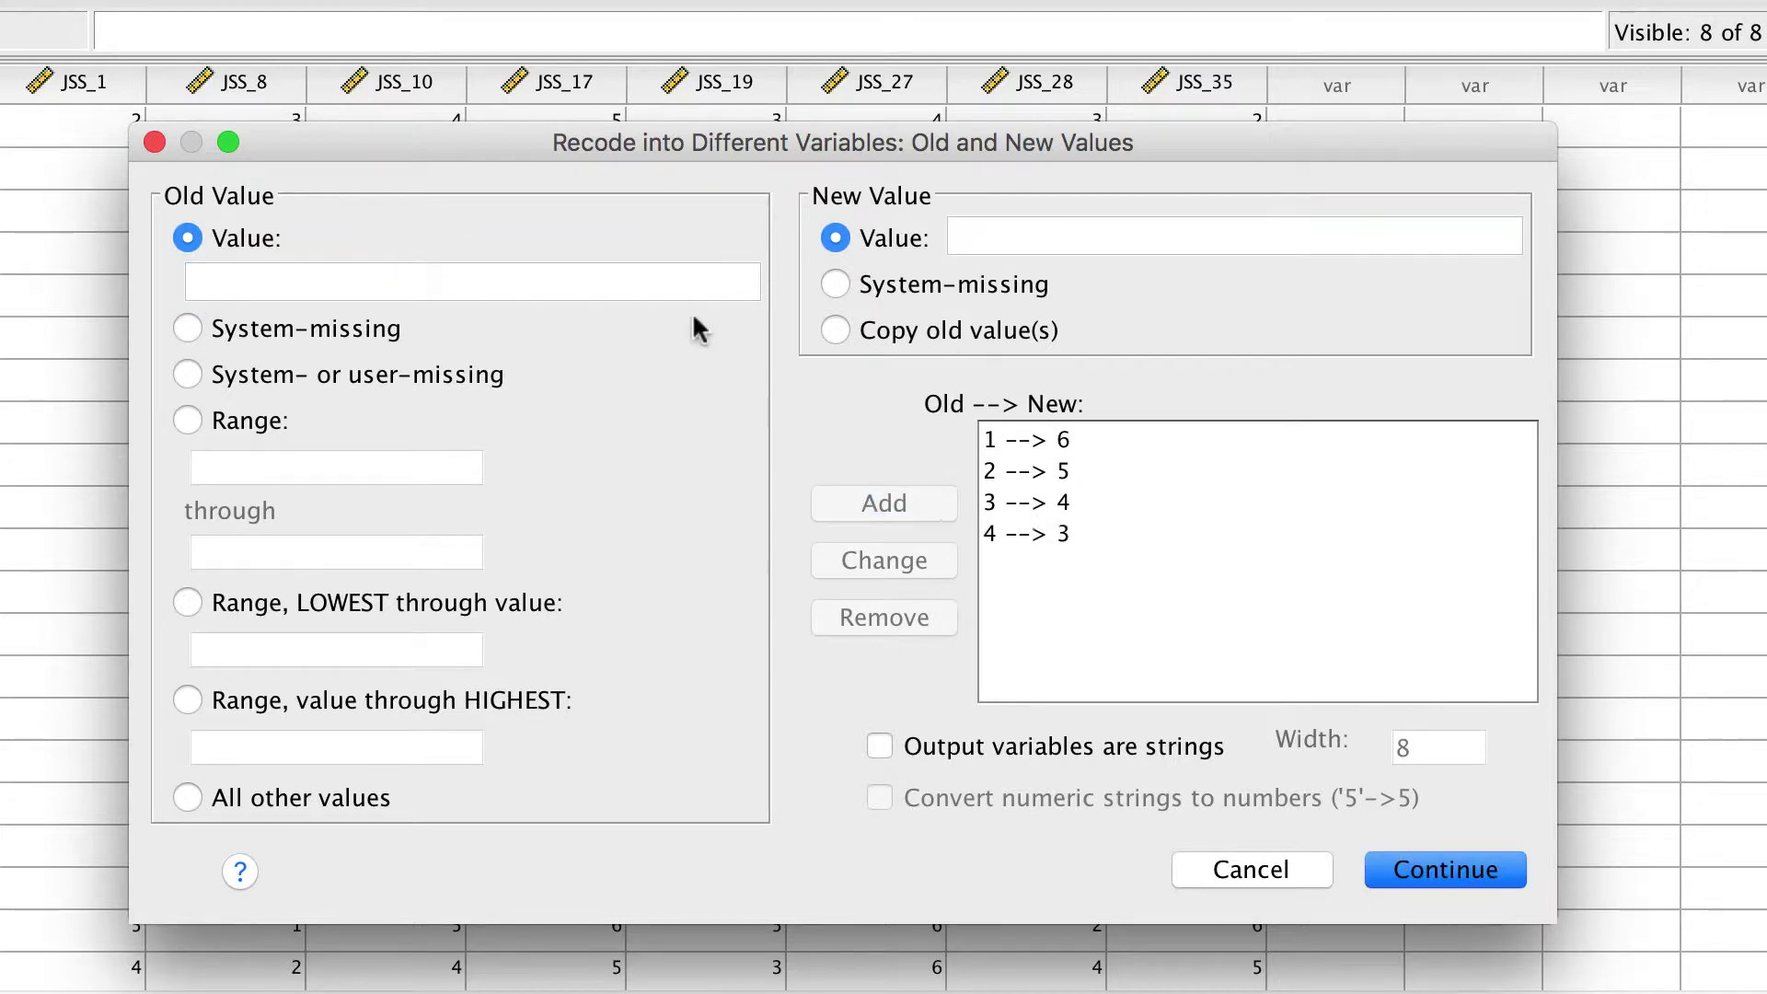
left_click(662, 291)
type("5")
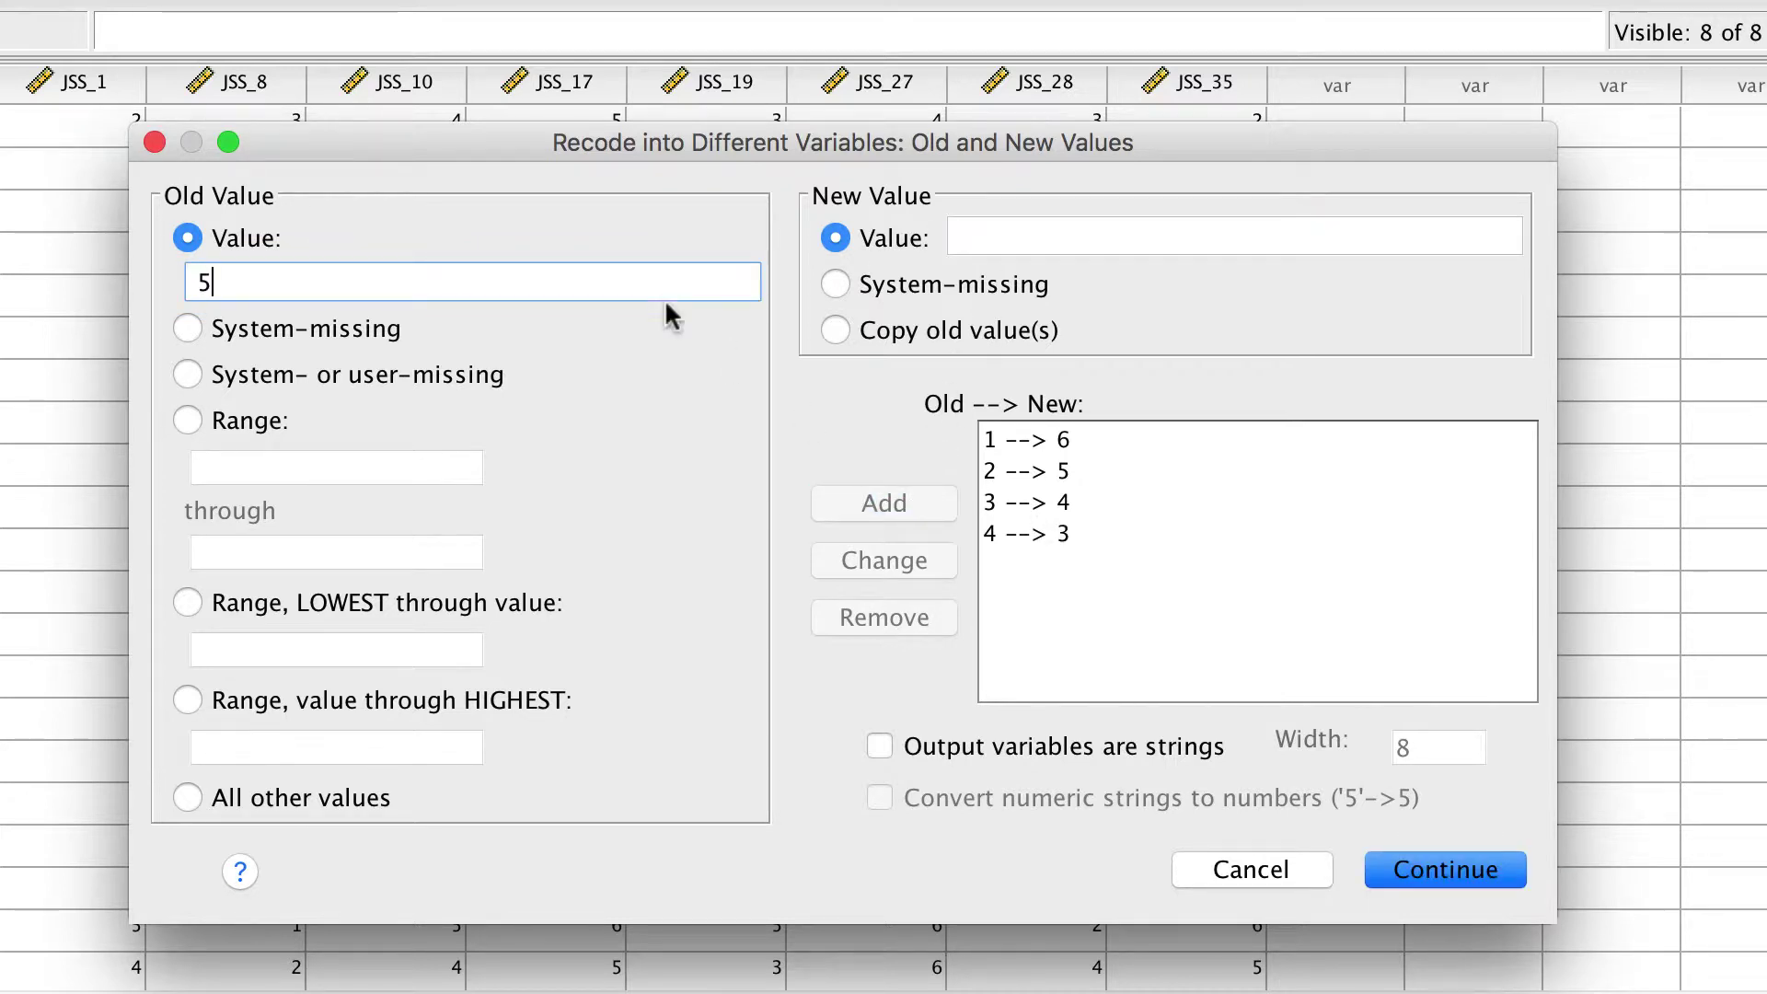
left_click(996, 241)
type("2")
left_click(911, 502)
left_click(575, 282)
type("6")
left_click(981, 242)
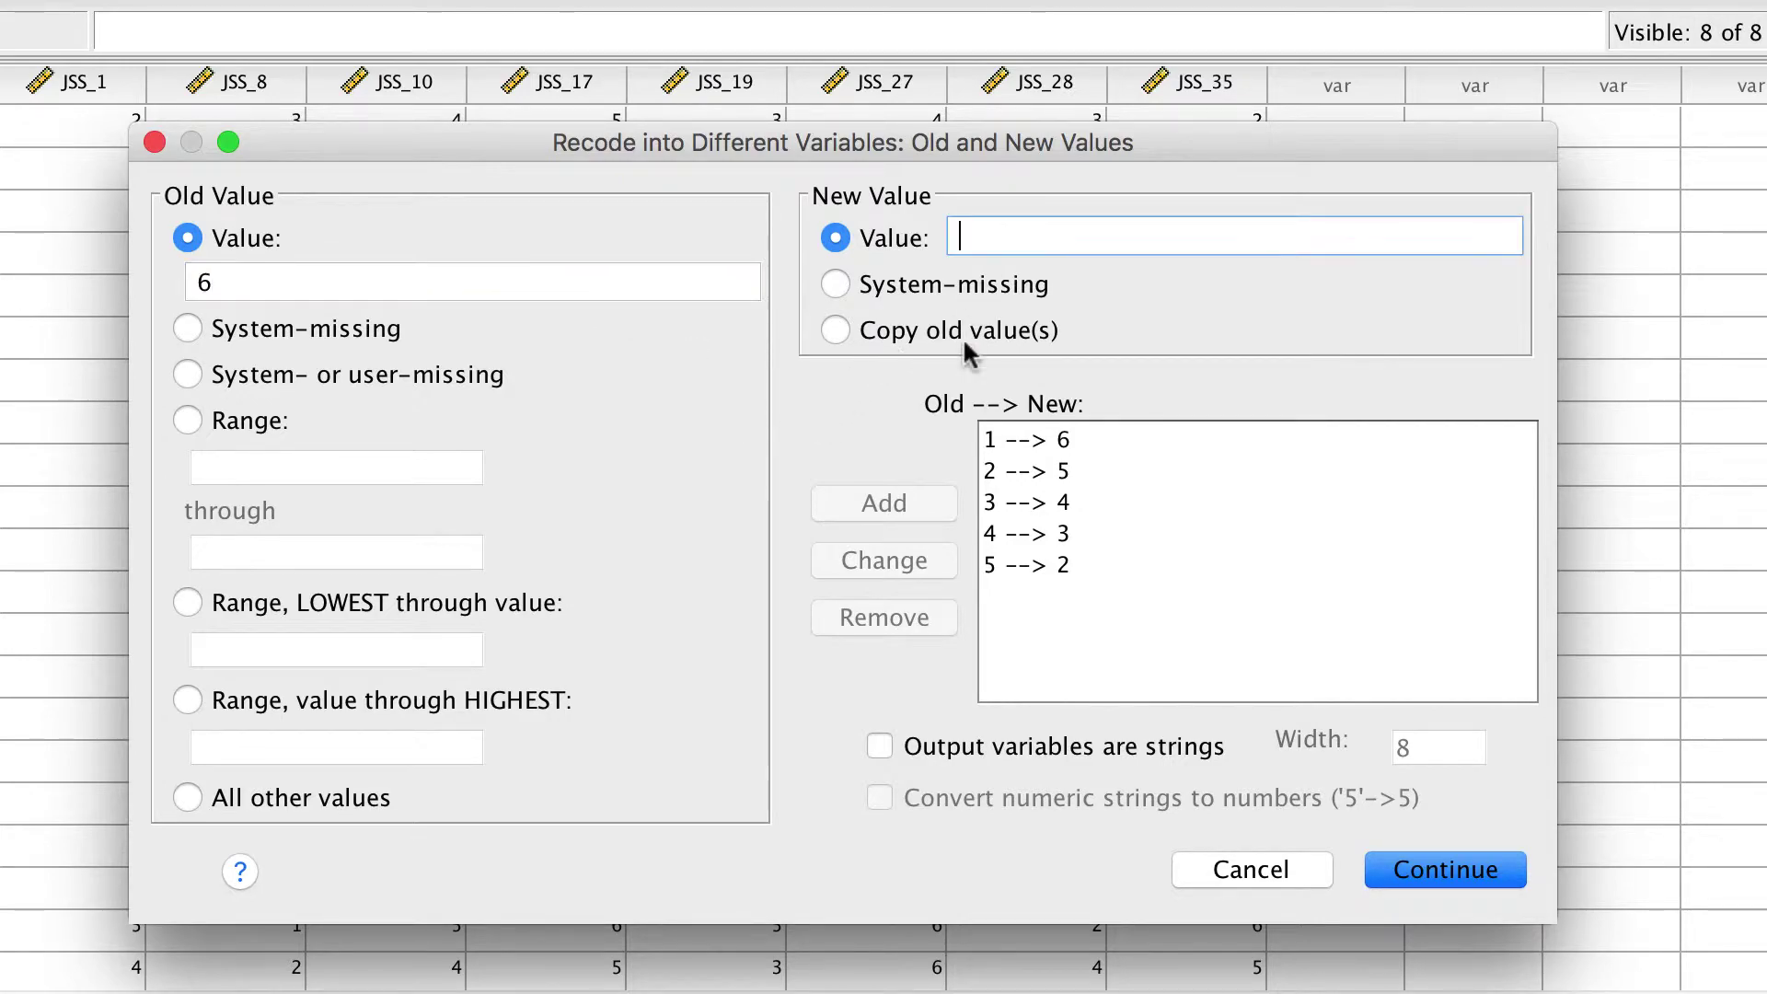
type("1")
left_click(931, 503)
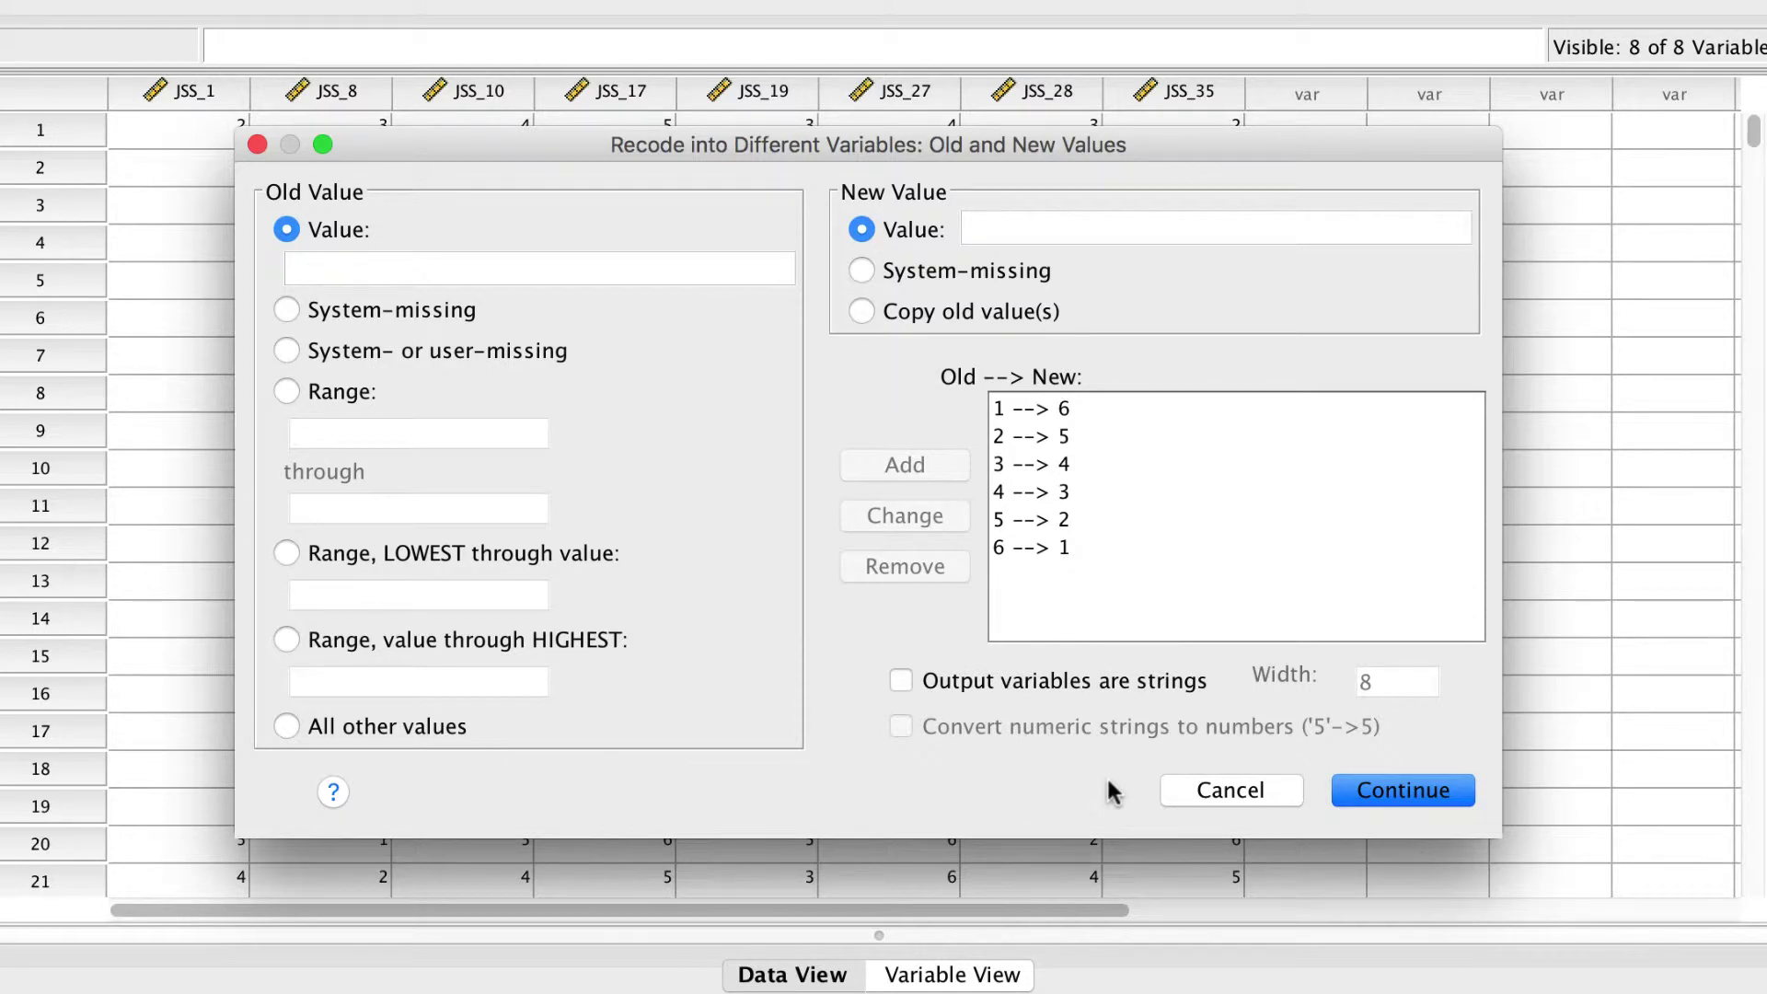
left_click(1459, 793)
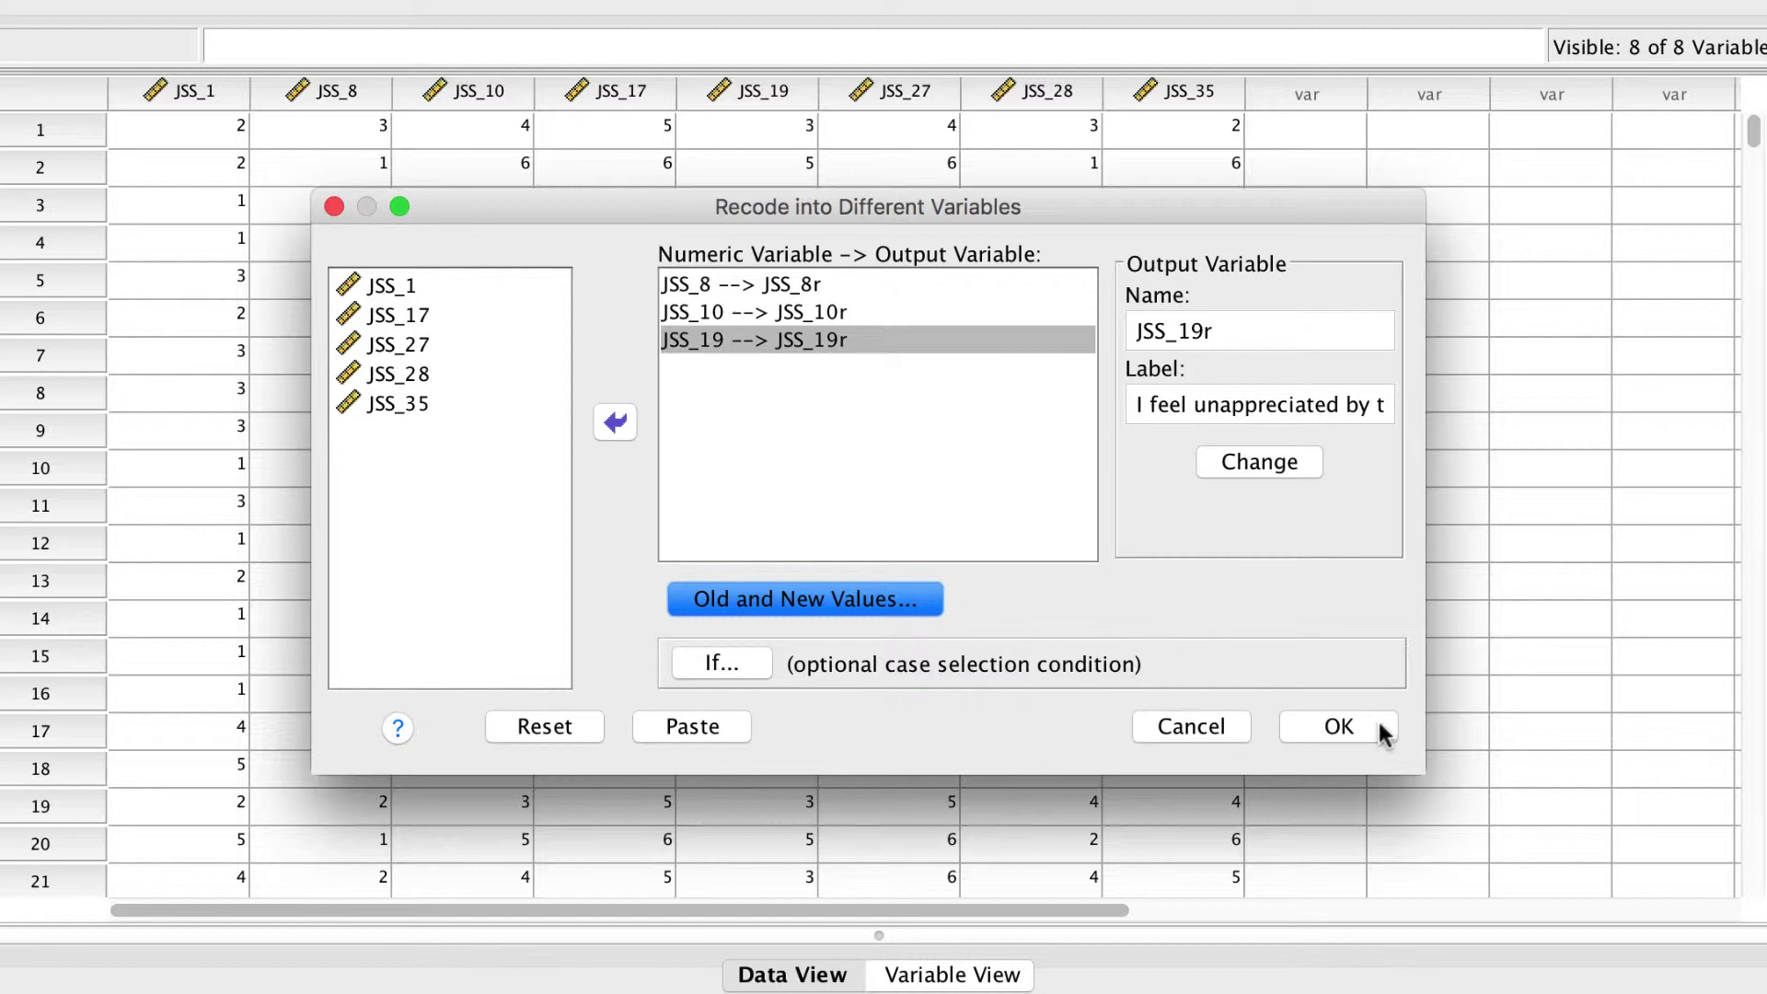
Step: Run the recode to create JSS_8r, JSS_10r and JSS_19r, then show Variable View
left_click(1383, 735)
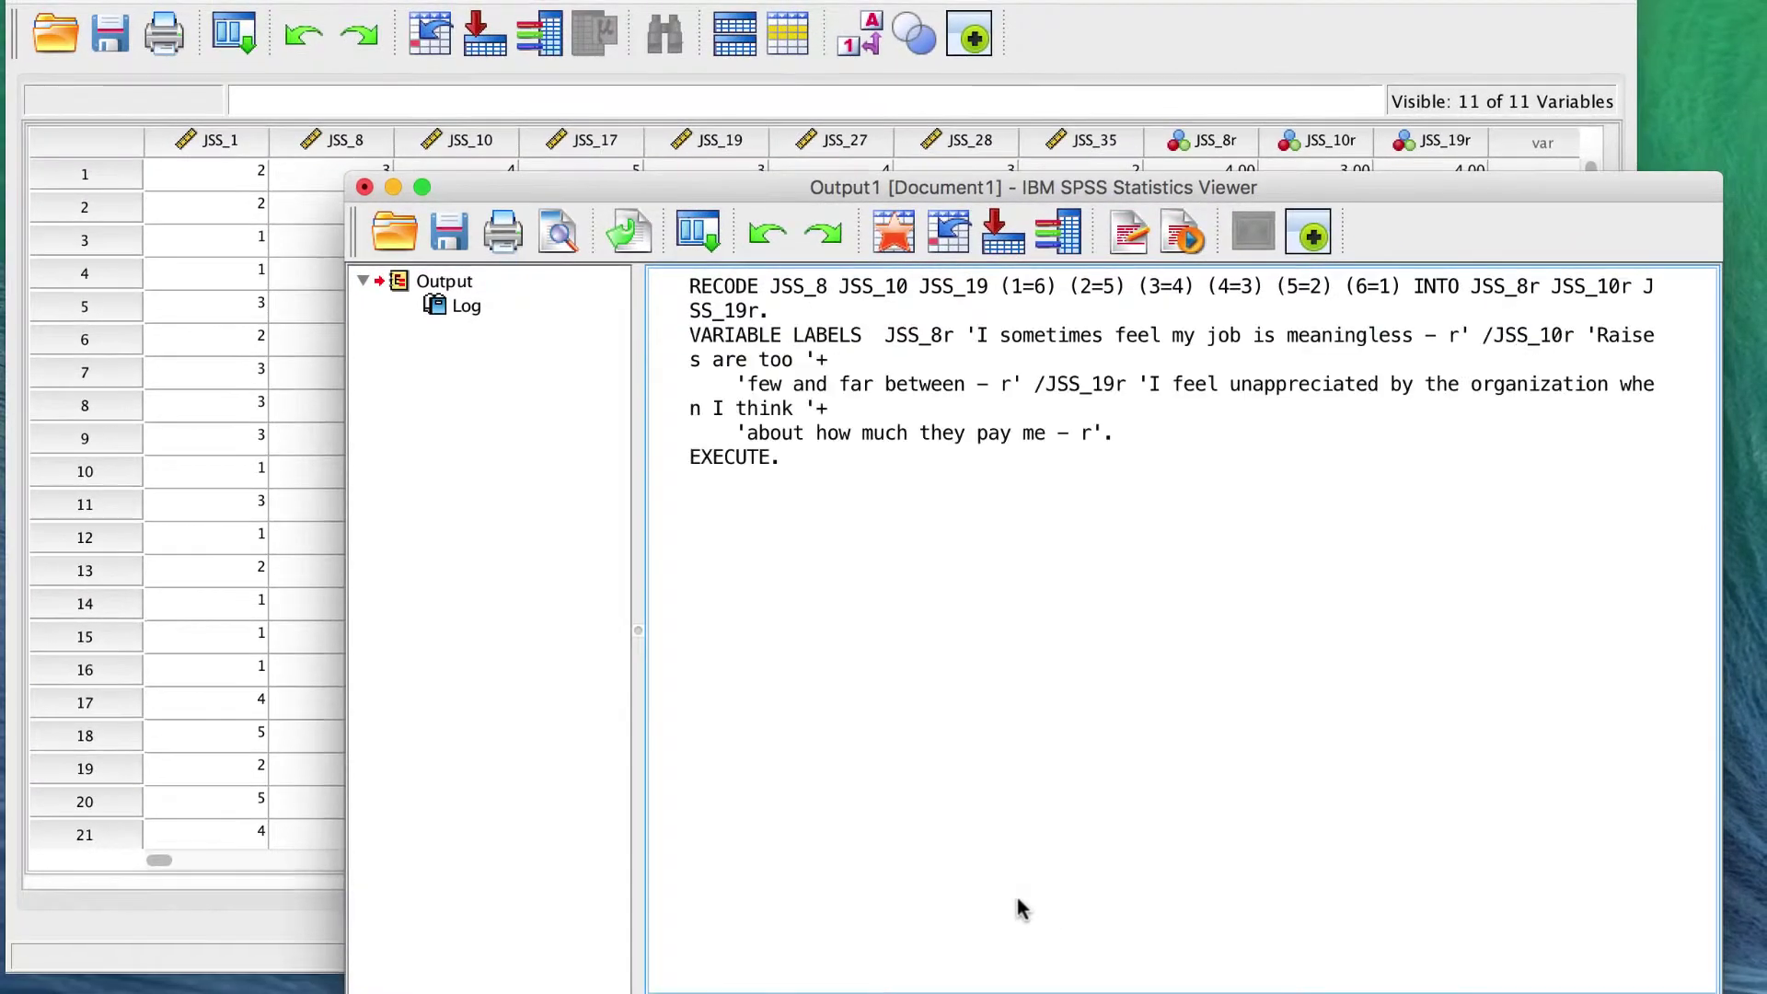
left_click(295, 935)
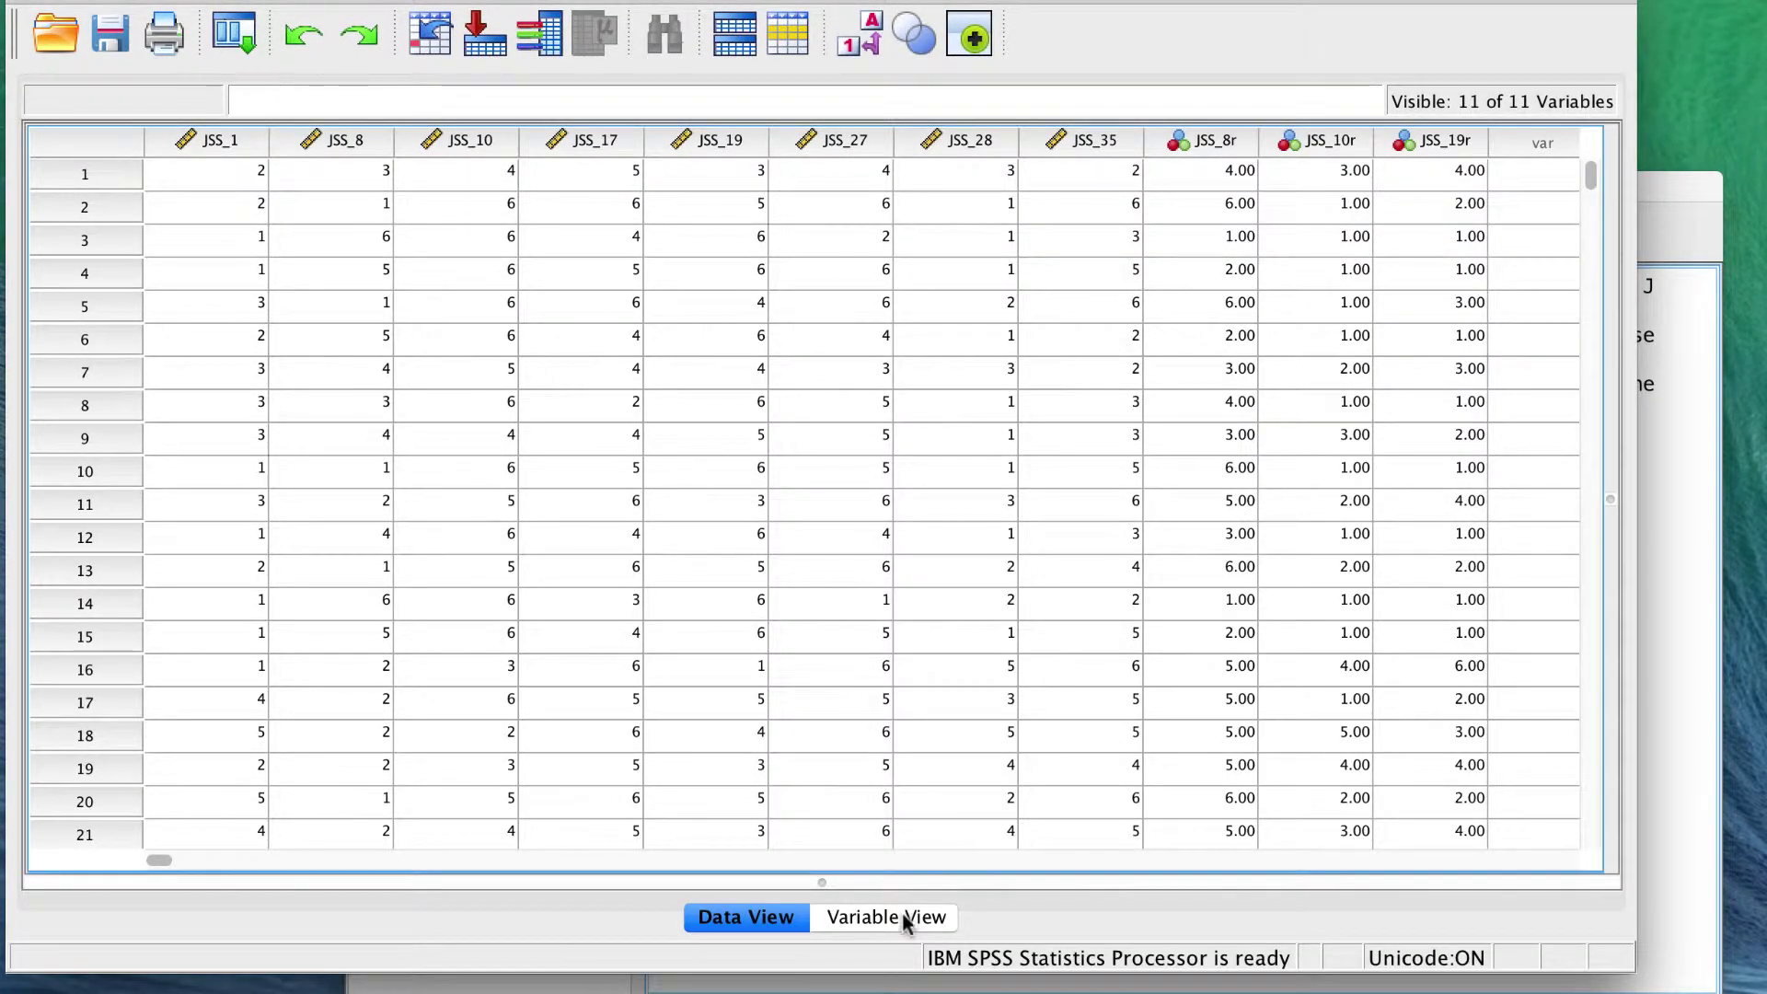
left_click(905, 918)
Step: Move JSS_8r, JSS_10r and JSS_19r up among the original items, with JSS_8 and JSS_10 moved to the end
left_click(98, 386)
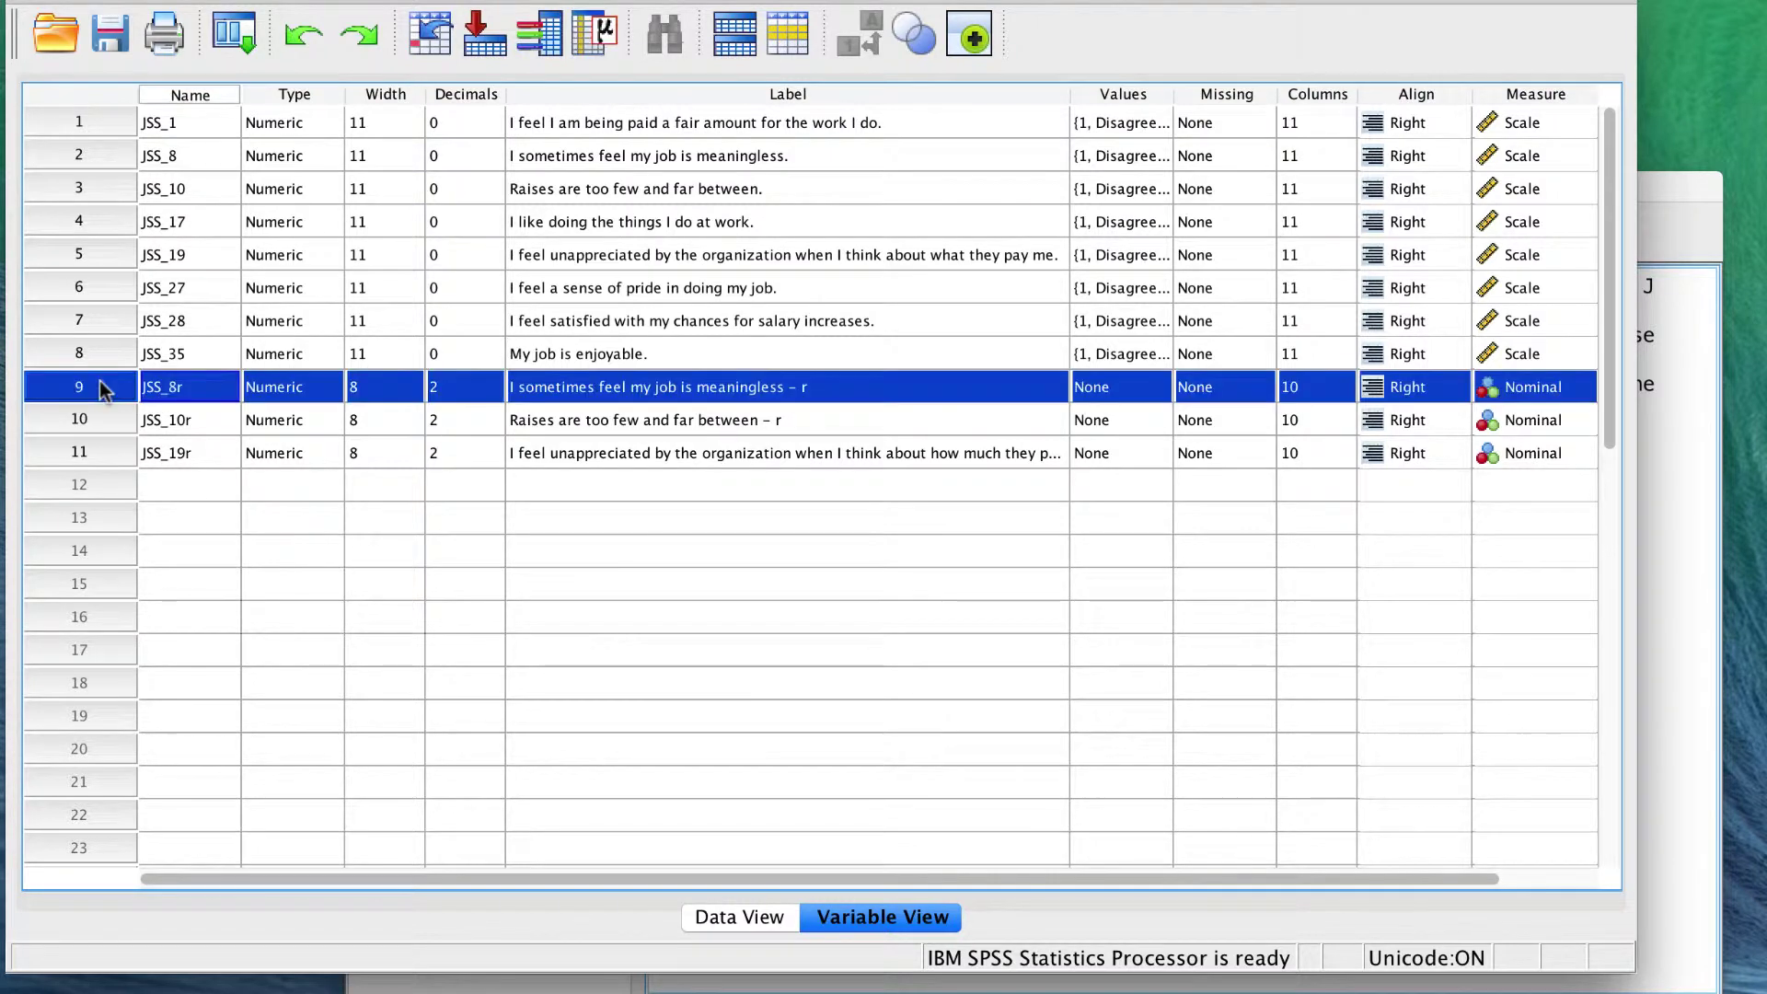
left_click_drag(51, 385, 46, 494)
left_click(110, 366)
left_click(111, 372)
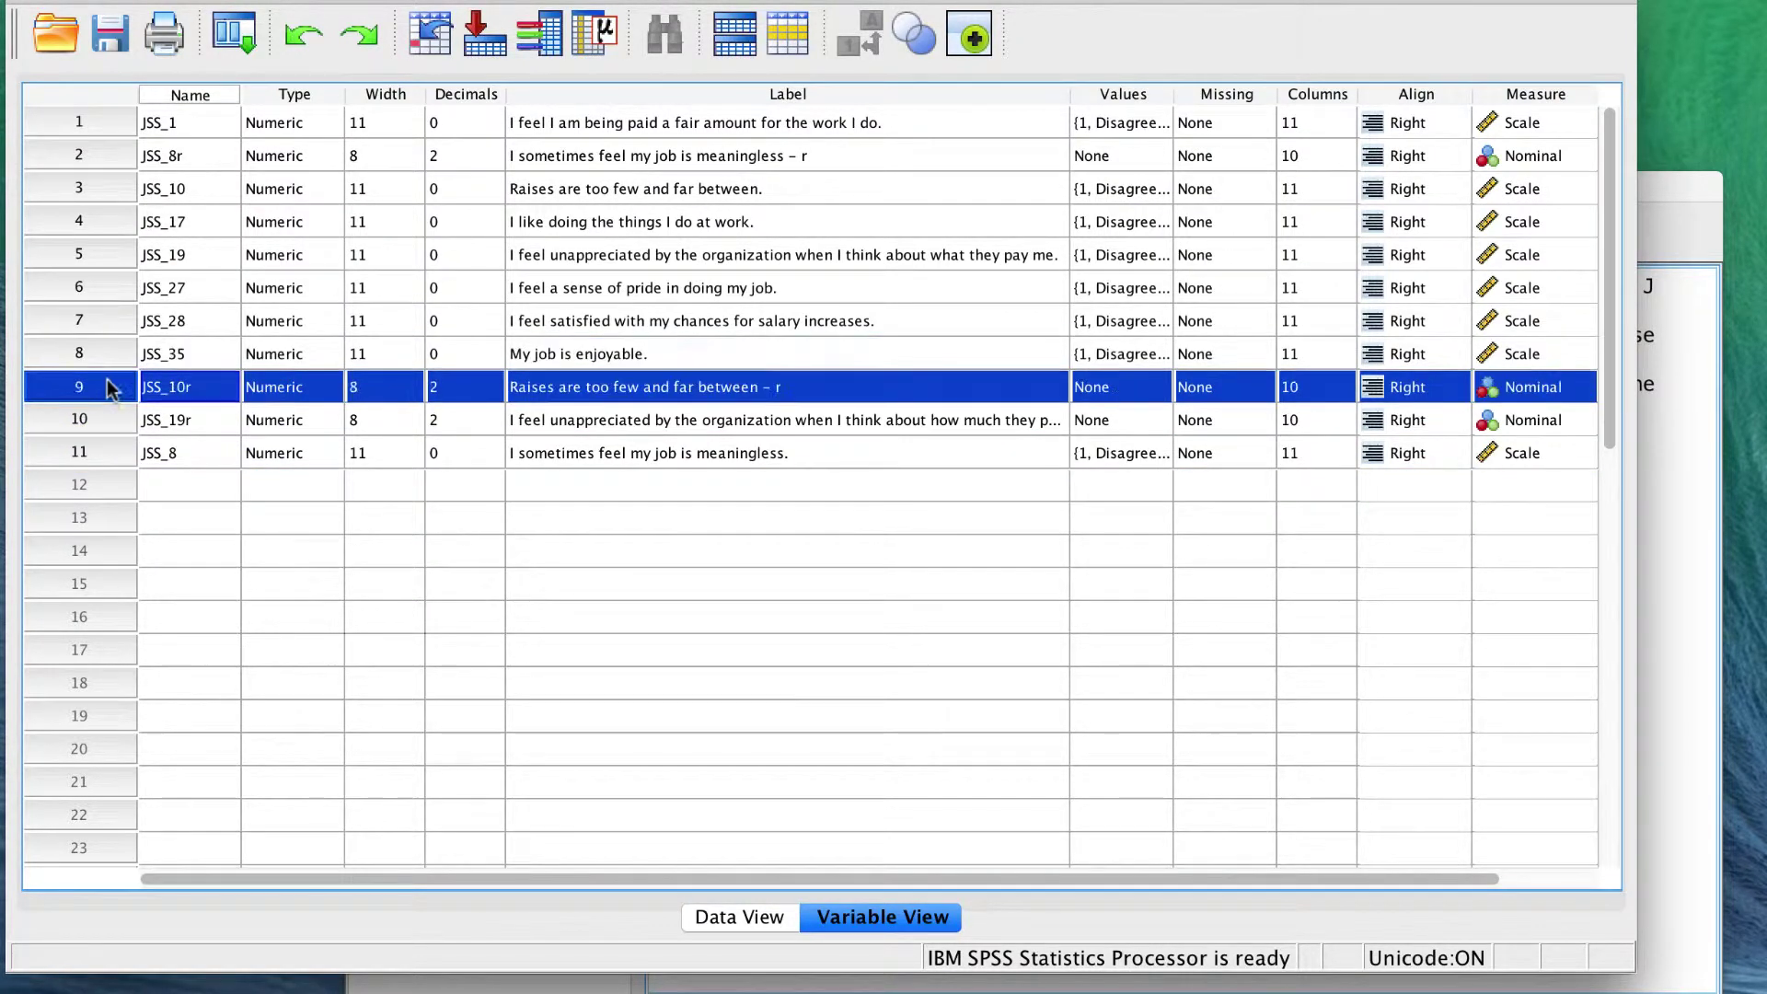
left_click_drag(50, 386, 51, 478)
left_click(39, 183)
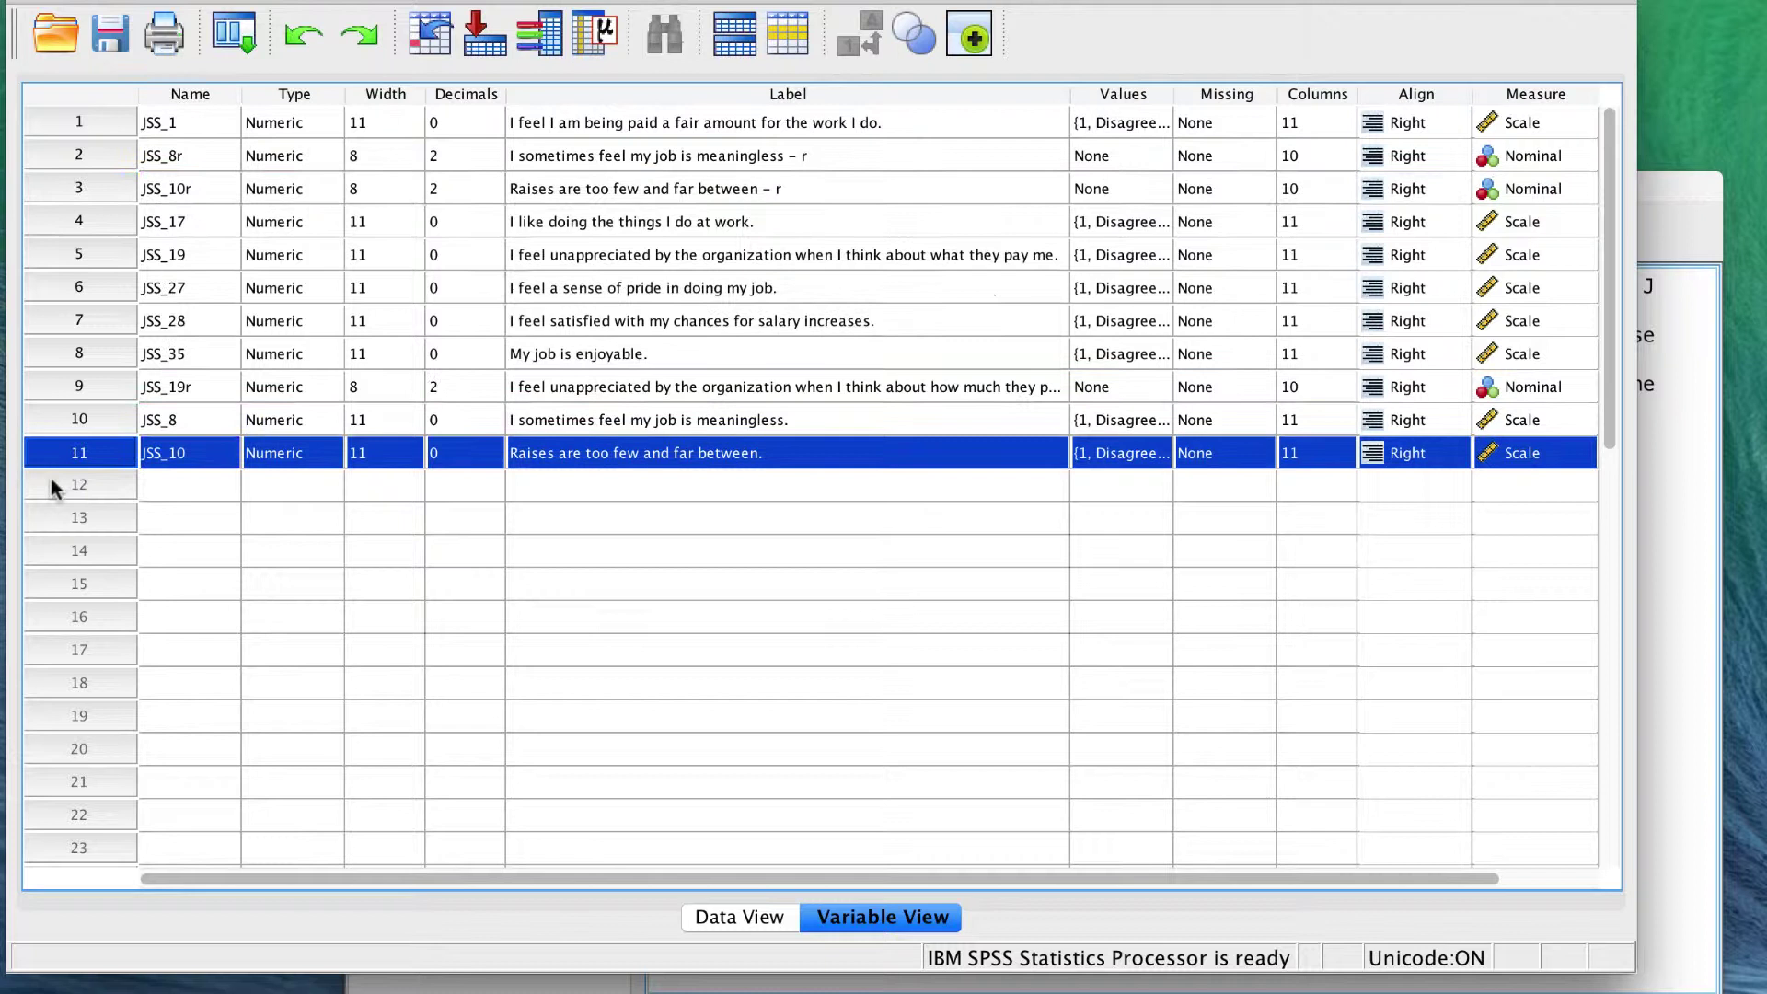
left_click(118, 388)
left_click_drag(118, 388, 52, 493)
left_click(53, 261)
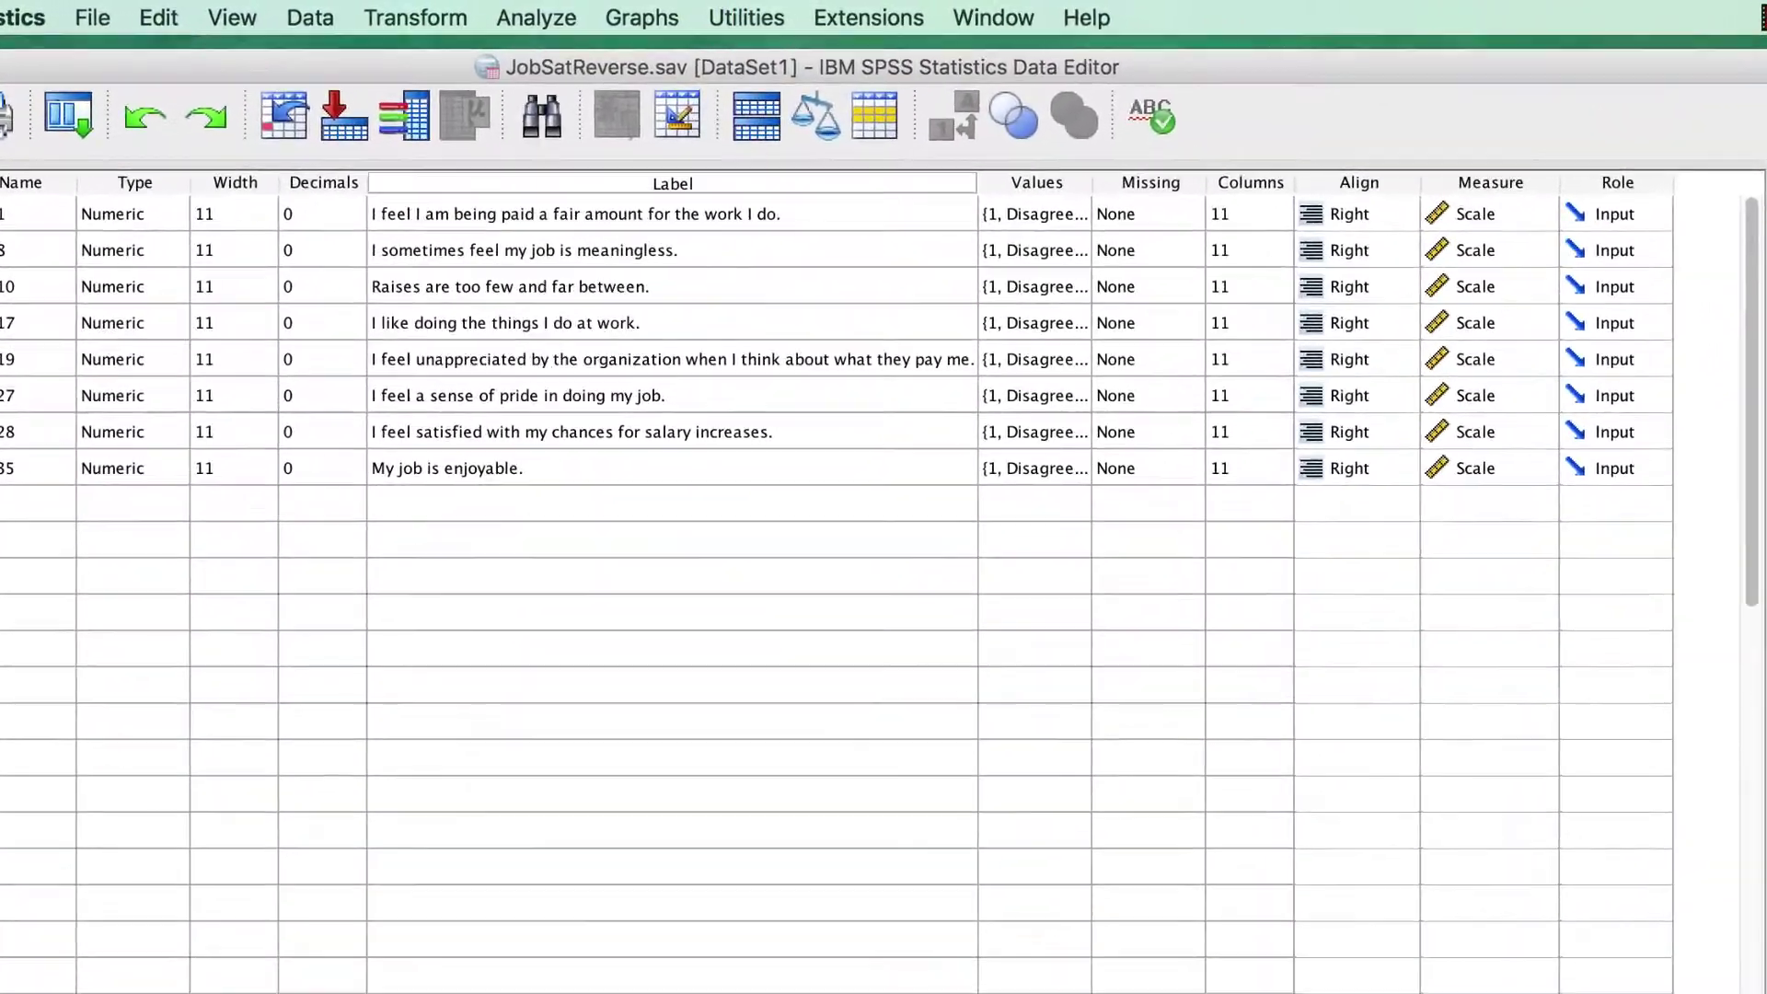
Step: Rename JSS_8, JSS_10 and JSS_19 to JSS_8r, JSS_10r and JSS_19r in Variable View
left_click(415, 18)
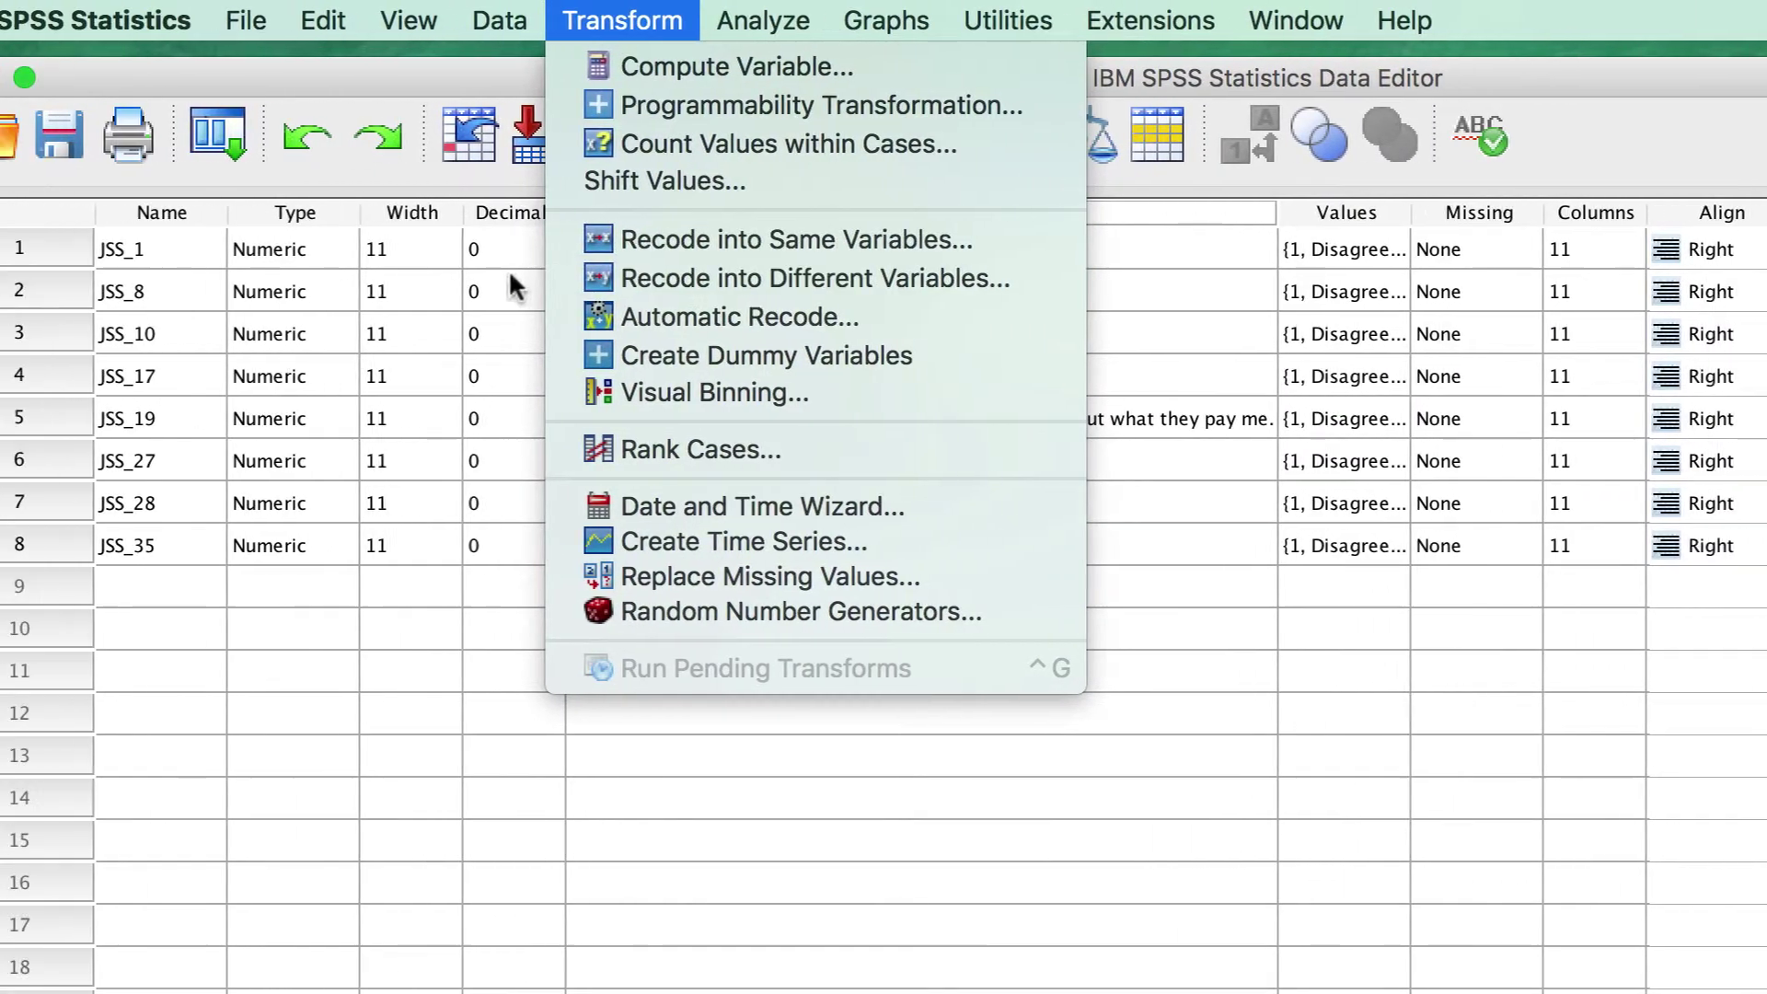
left_click(0, 264)
left_click(259, 288)
left_click(259, 287)
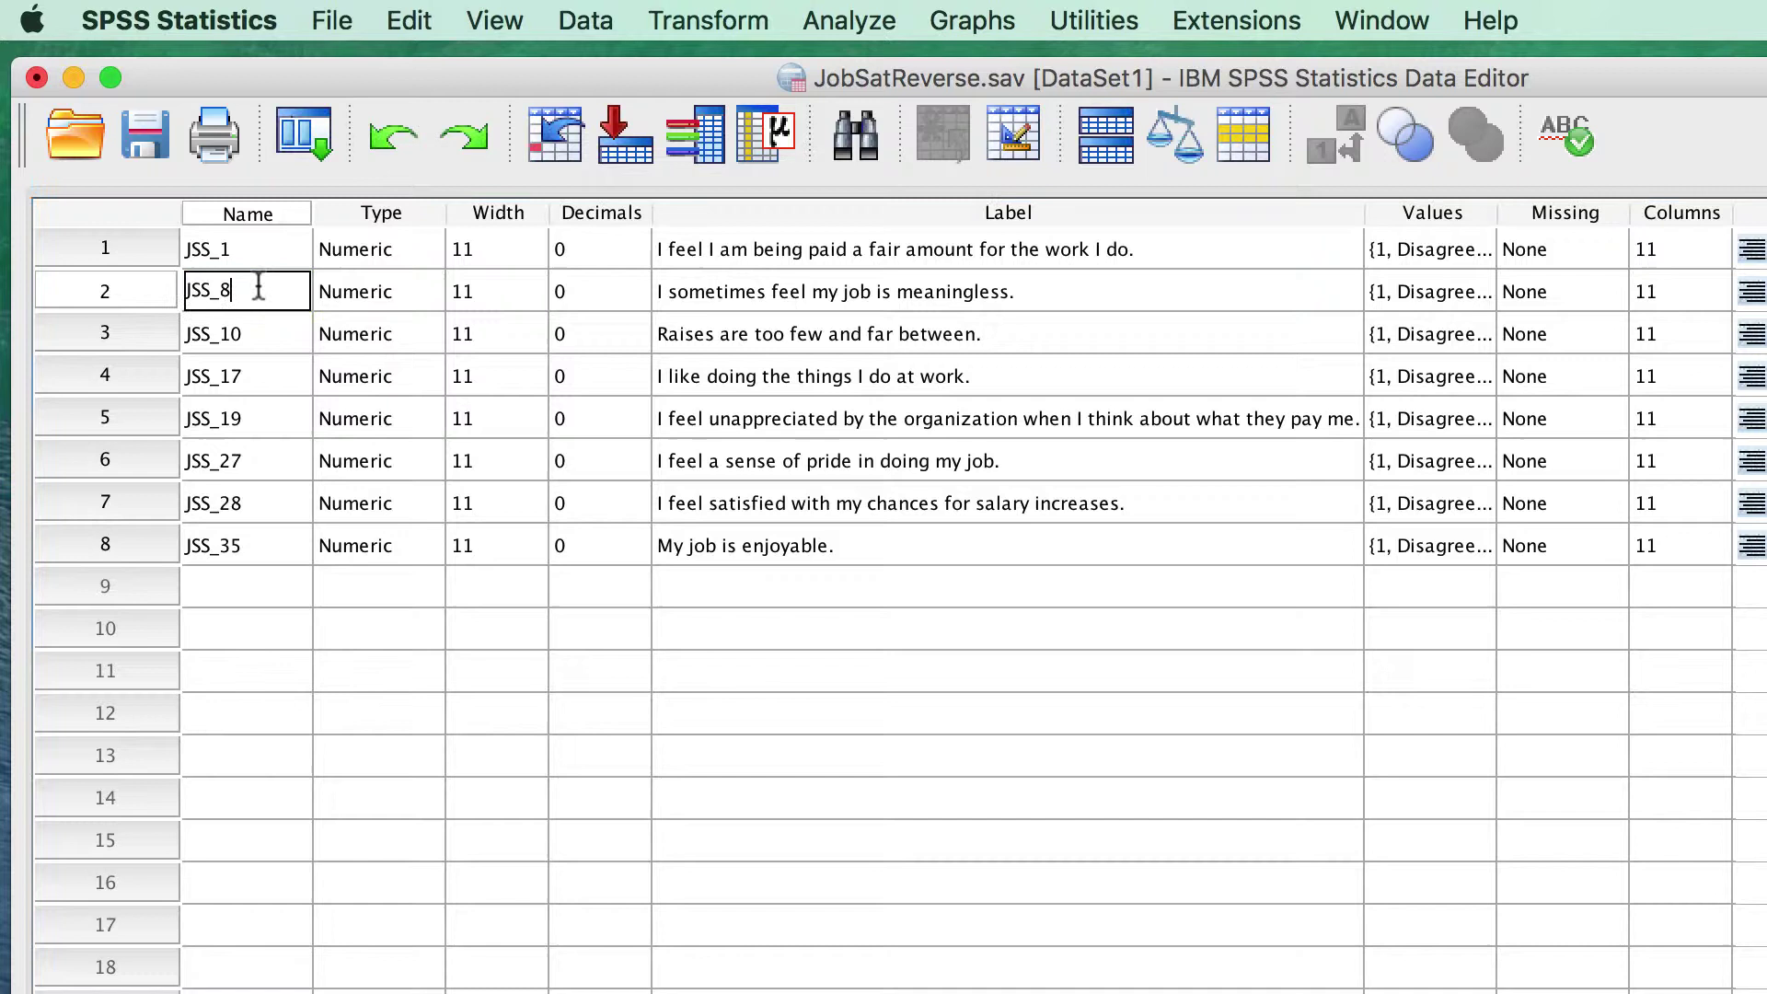
double_click(262, 332)
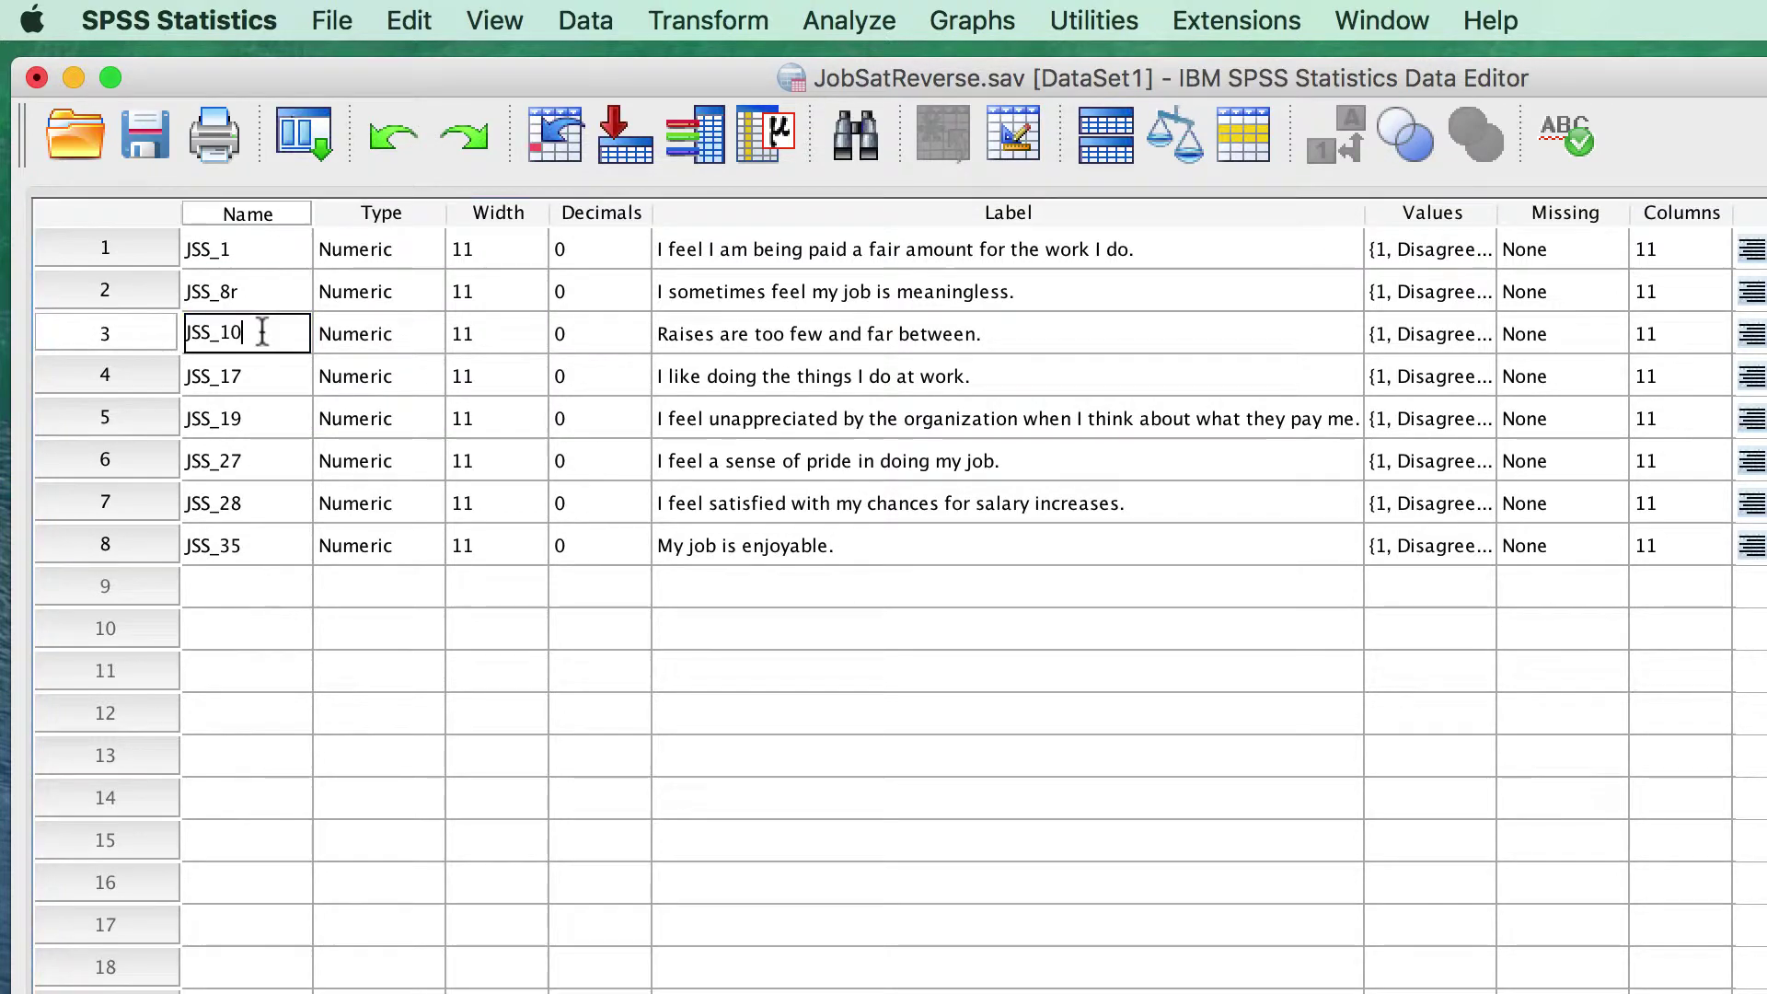
double_click(265, 415)
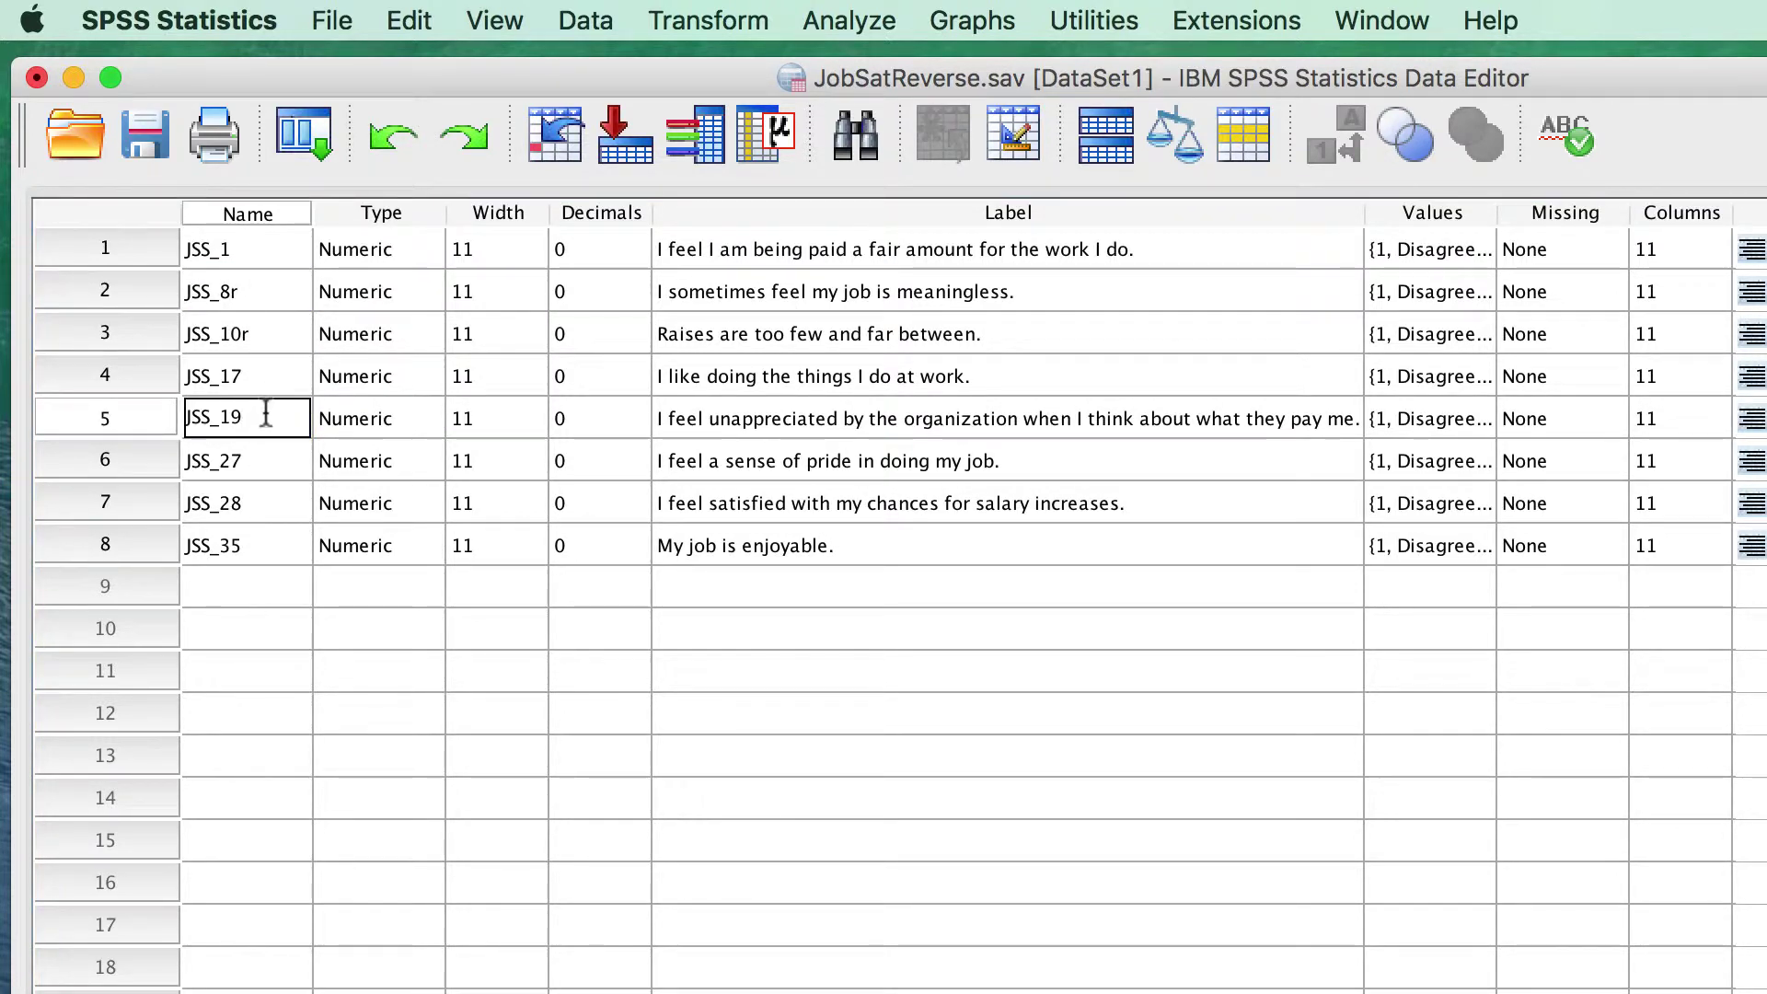
Step: Append '-R' to the labels of JSS_8r, JSS_10r and JSS_19r
double_click(1022, 289)
type("-R")
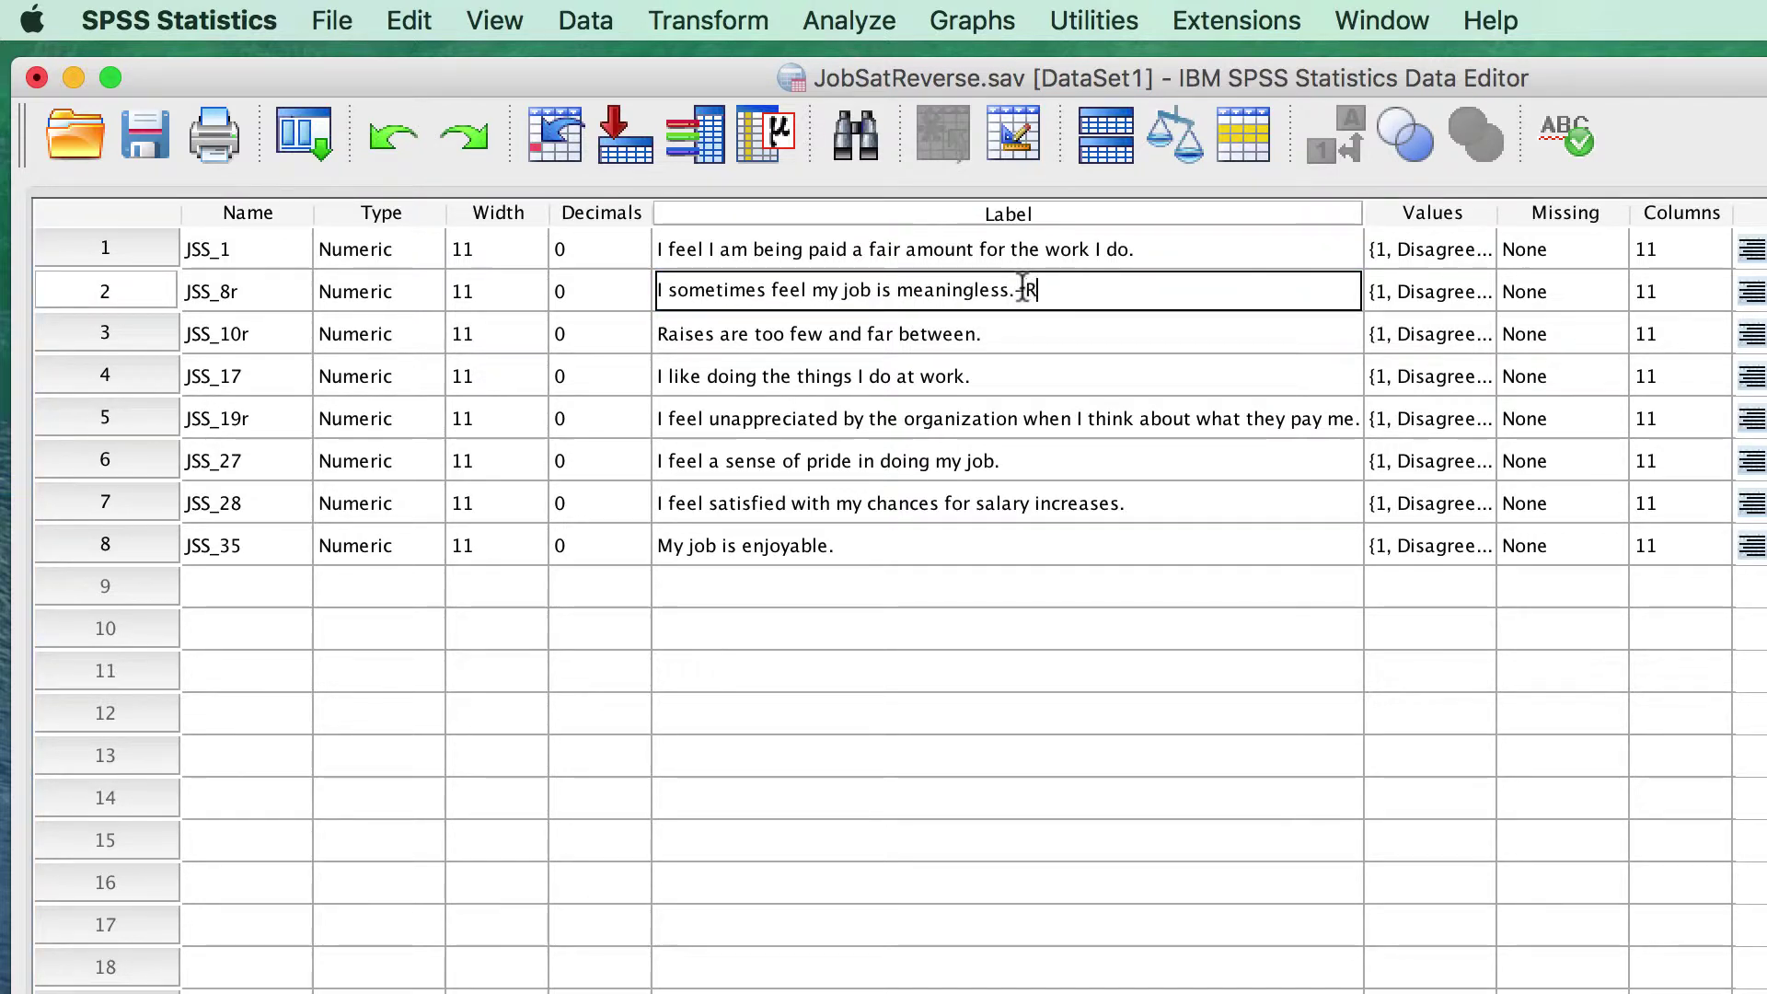
double_click(1026, 333)
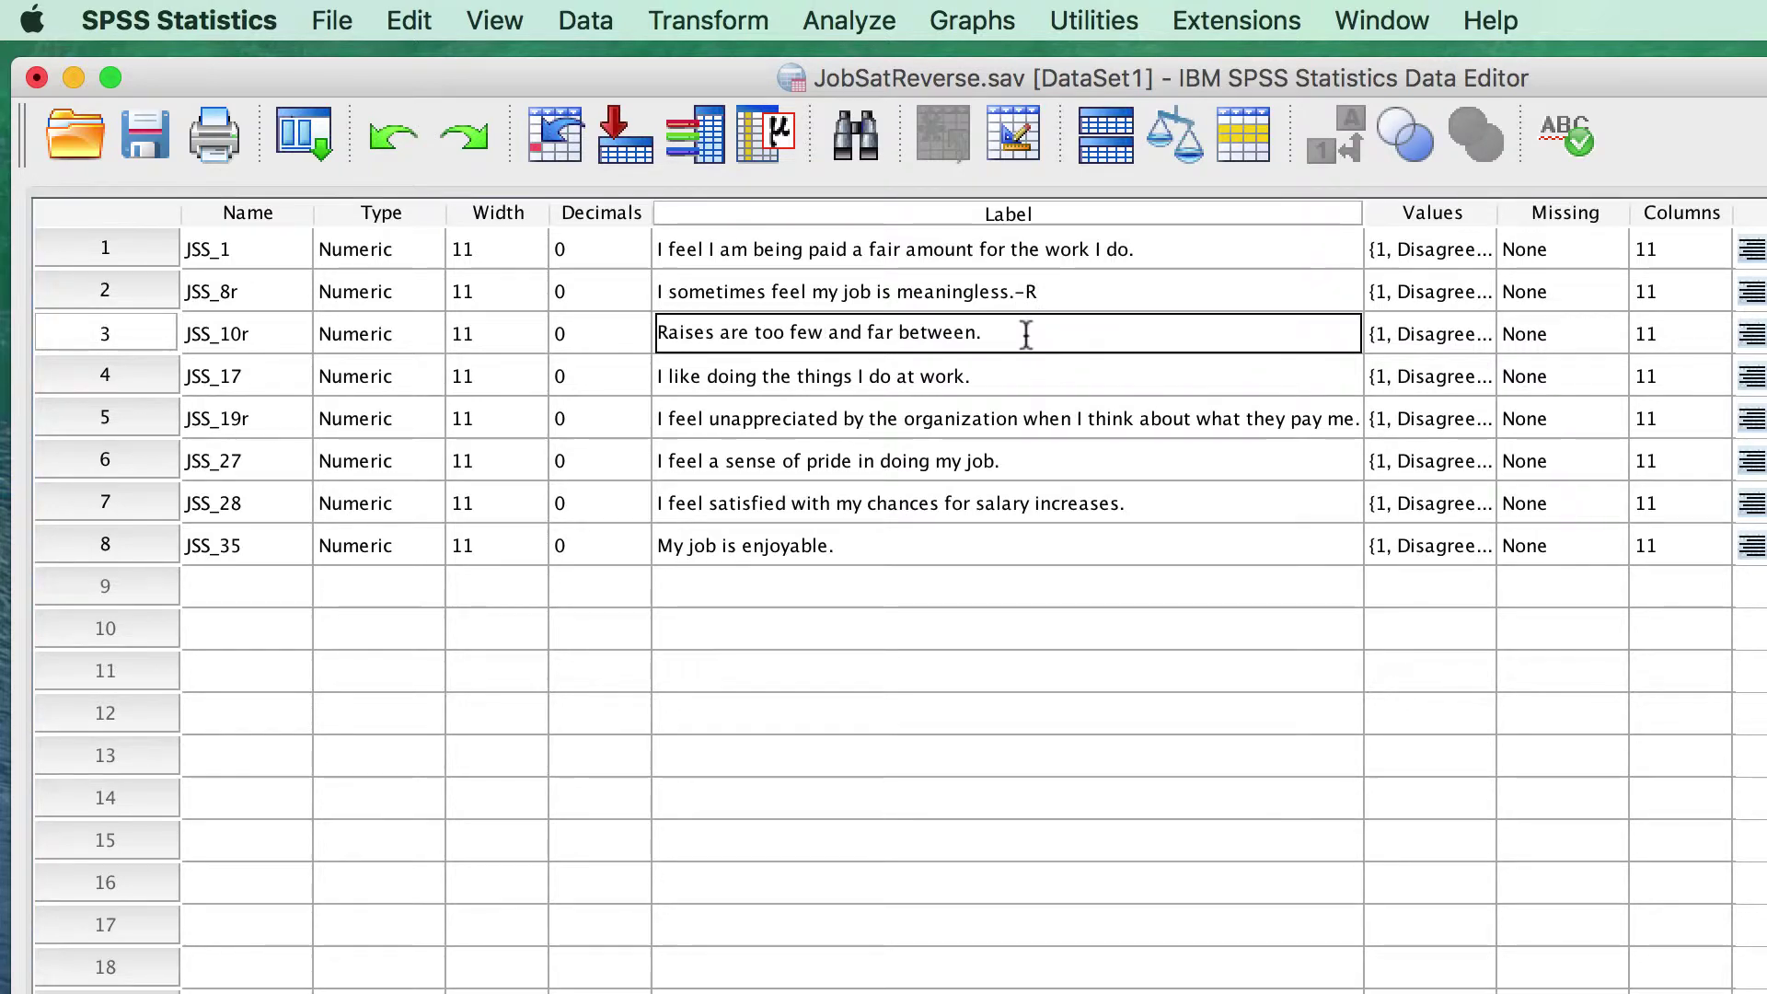
type("-R")
double_click(1243, 419)
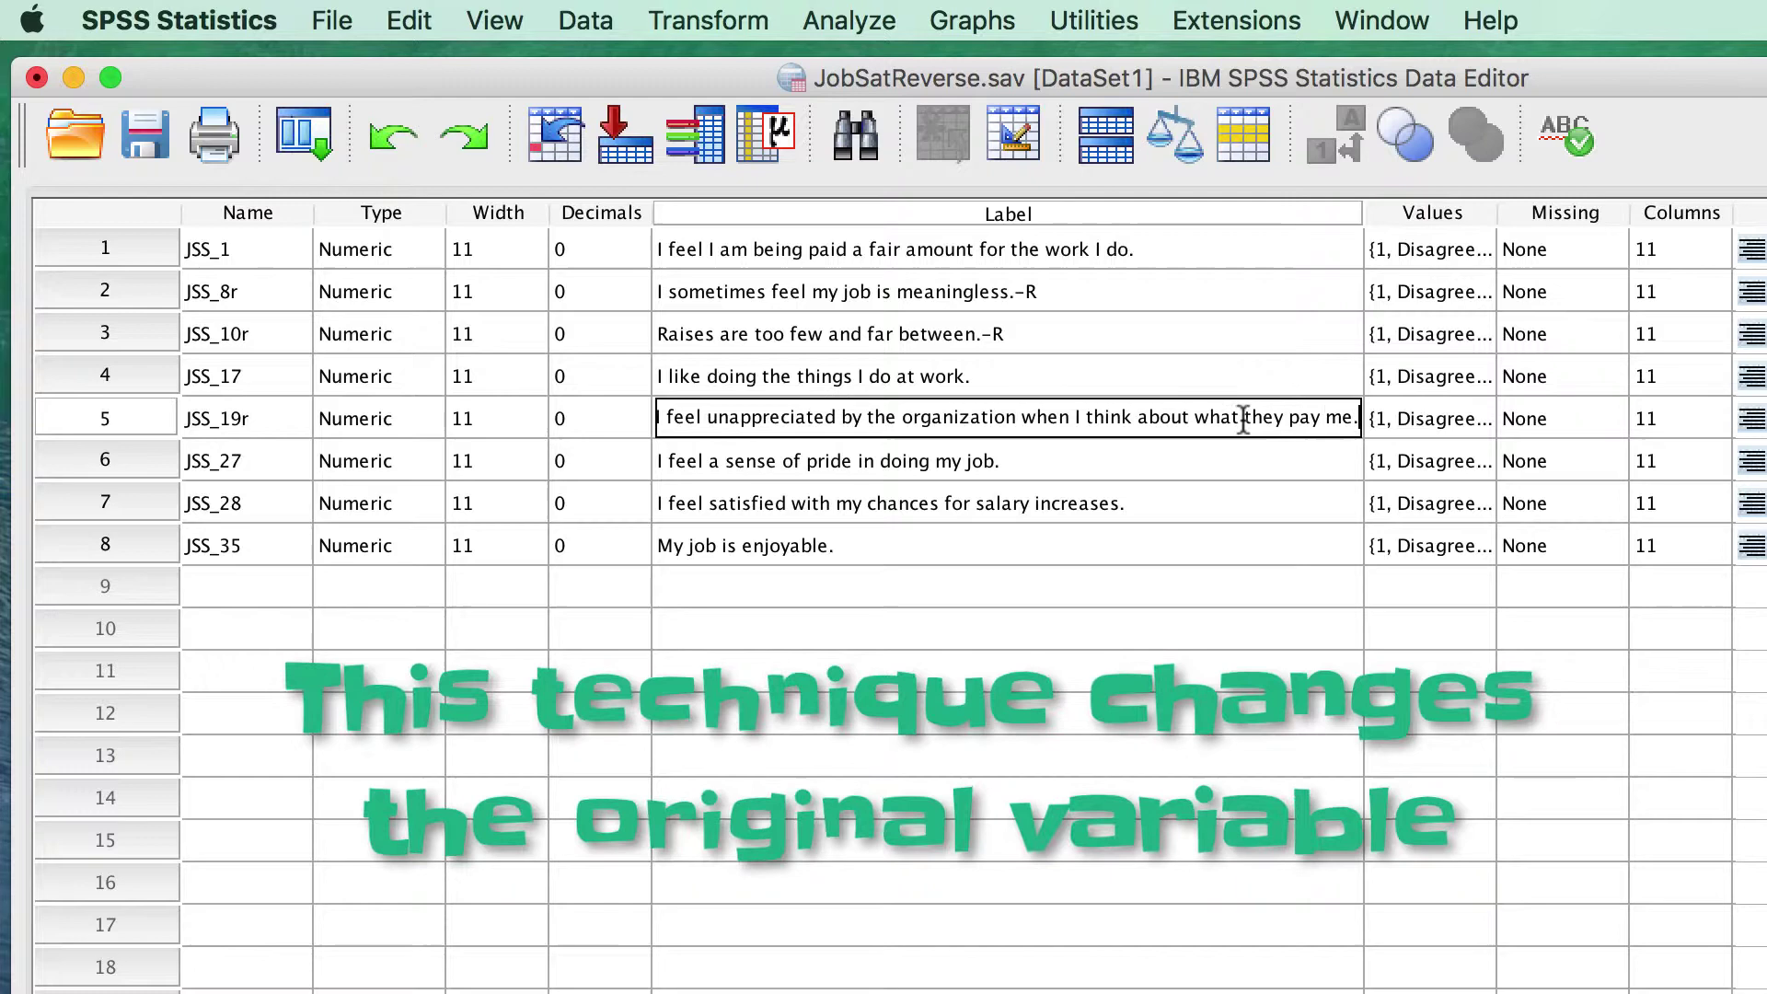
type("-R")
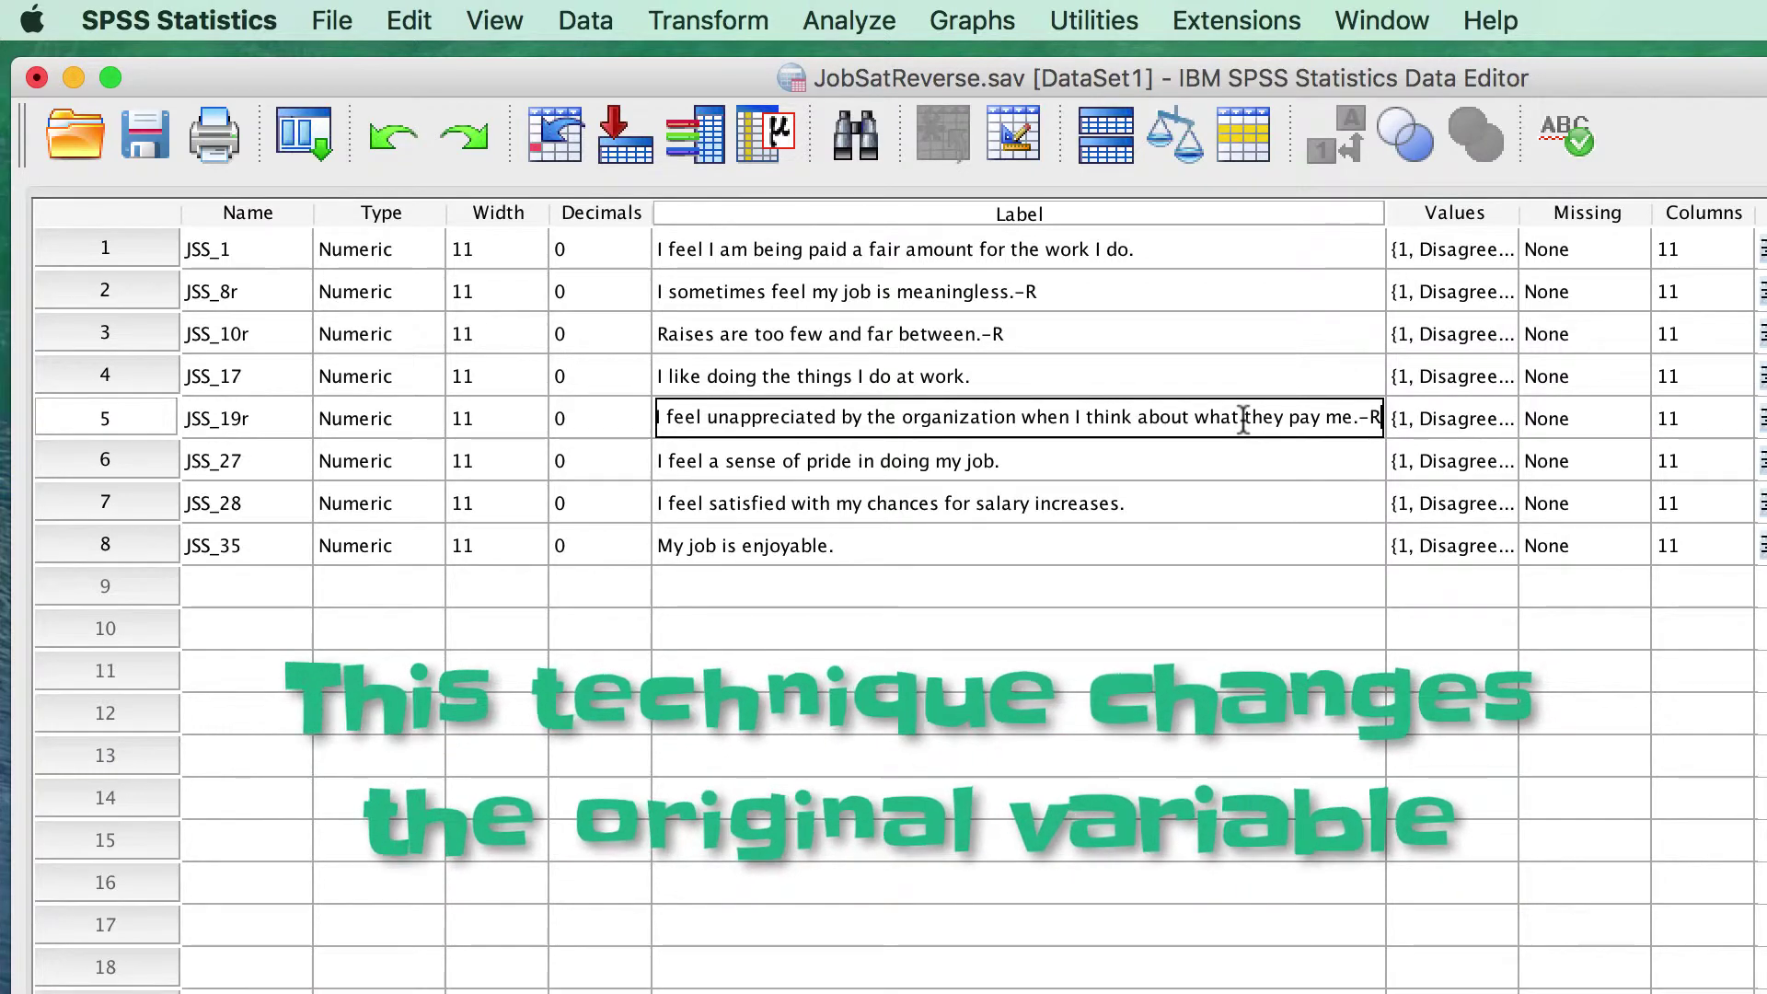
left_click(1328, 419)
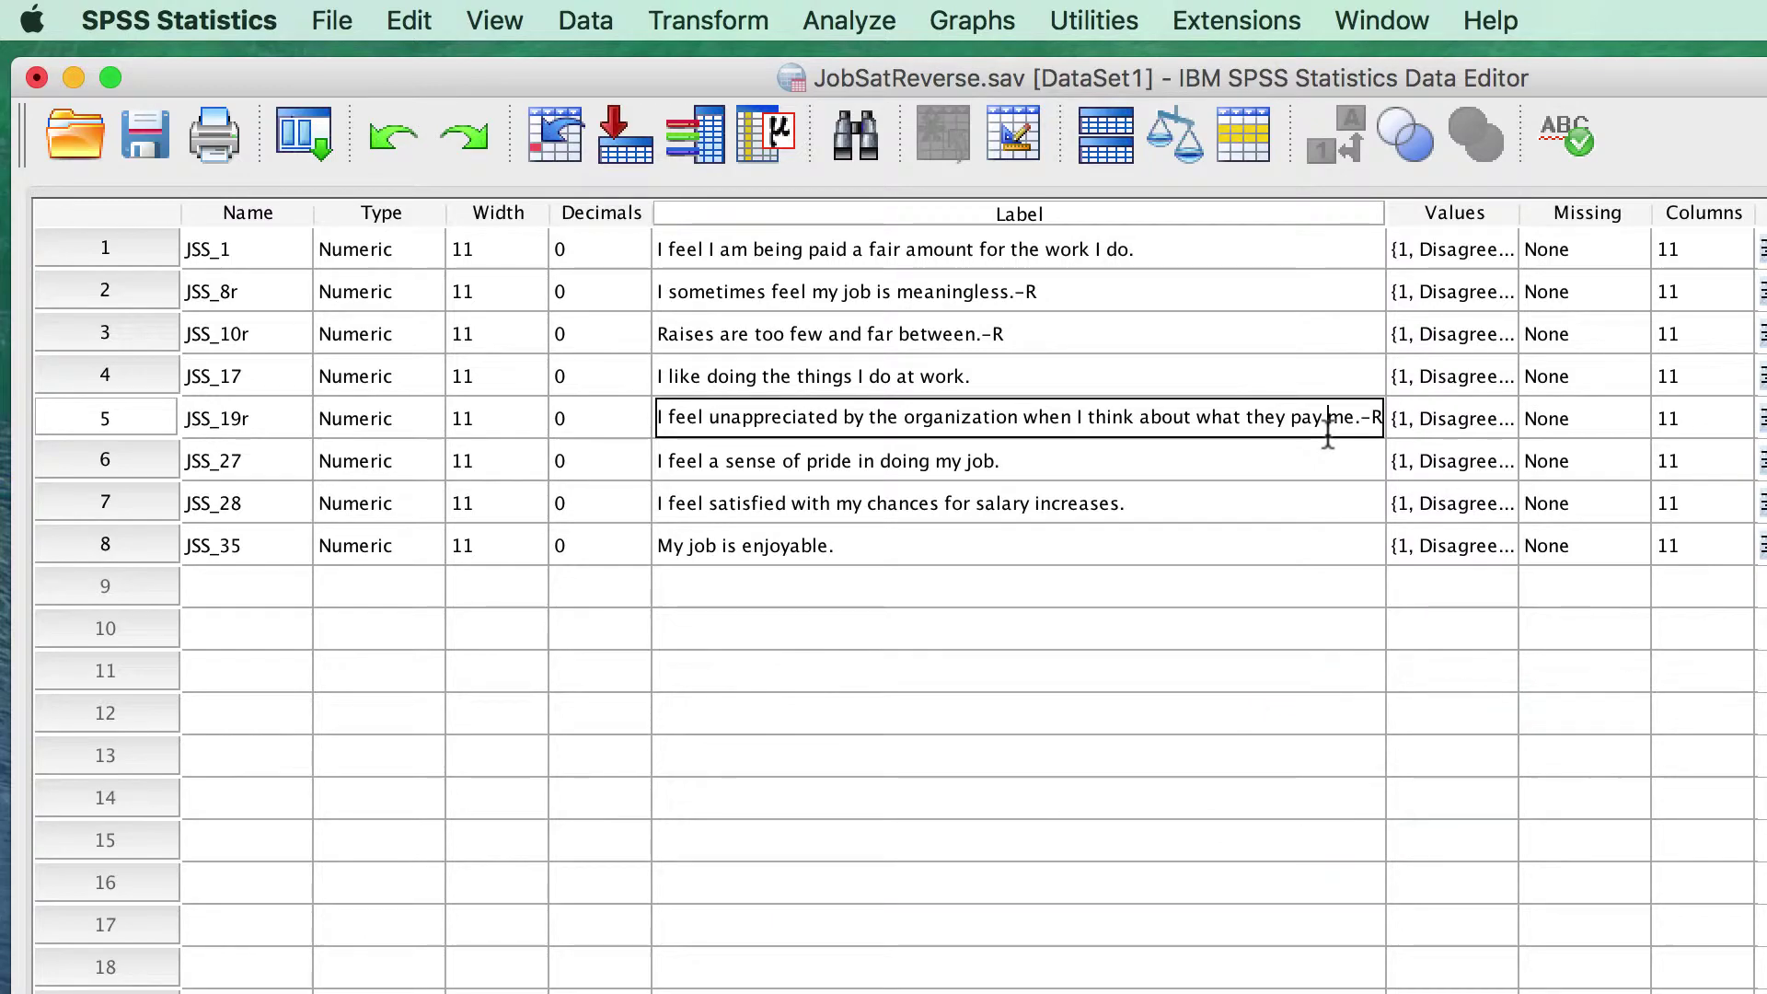
left_click(722, 28)
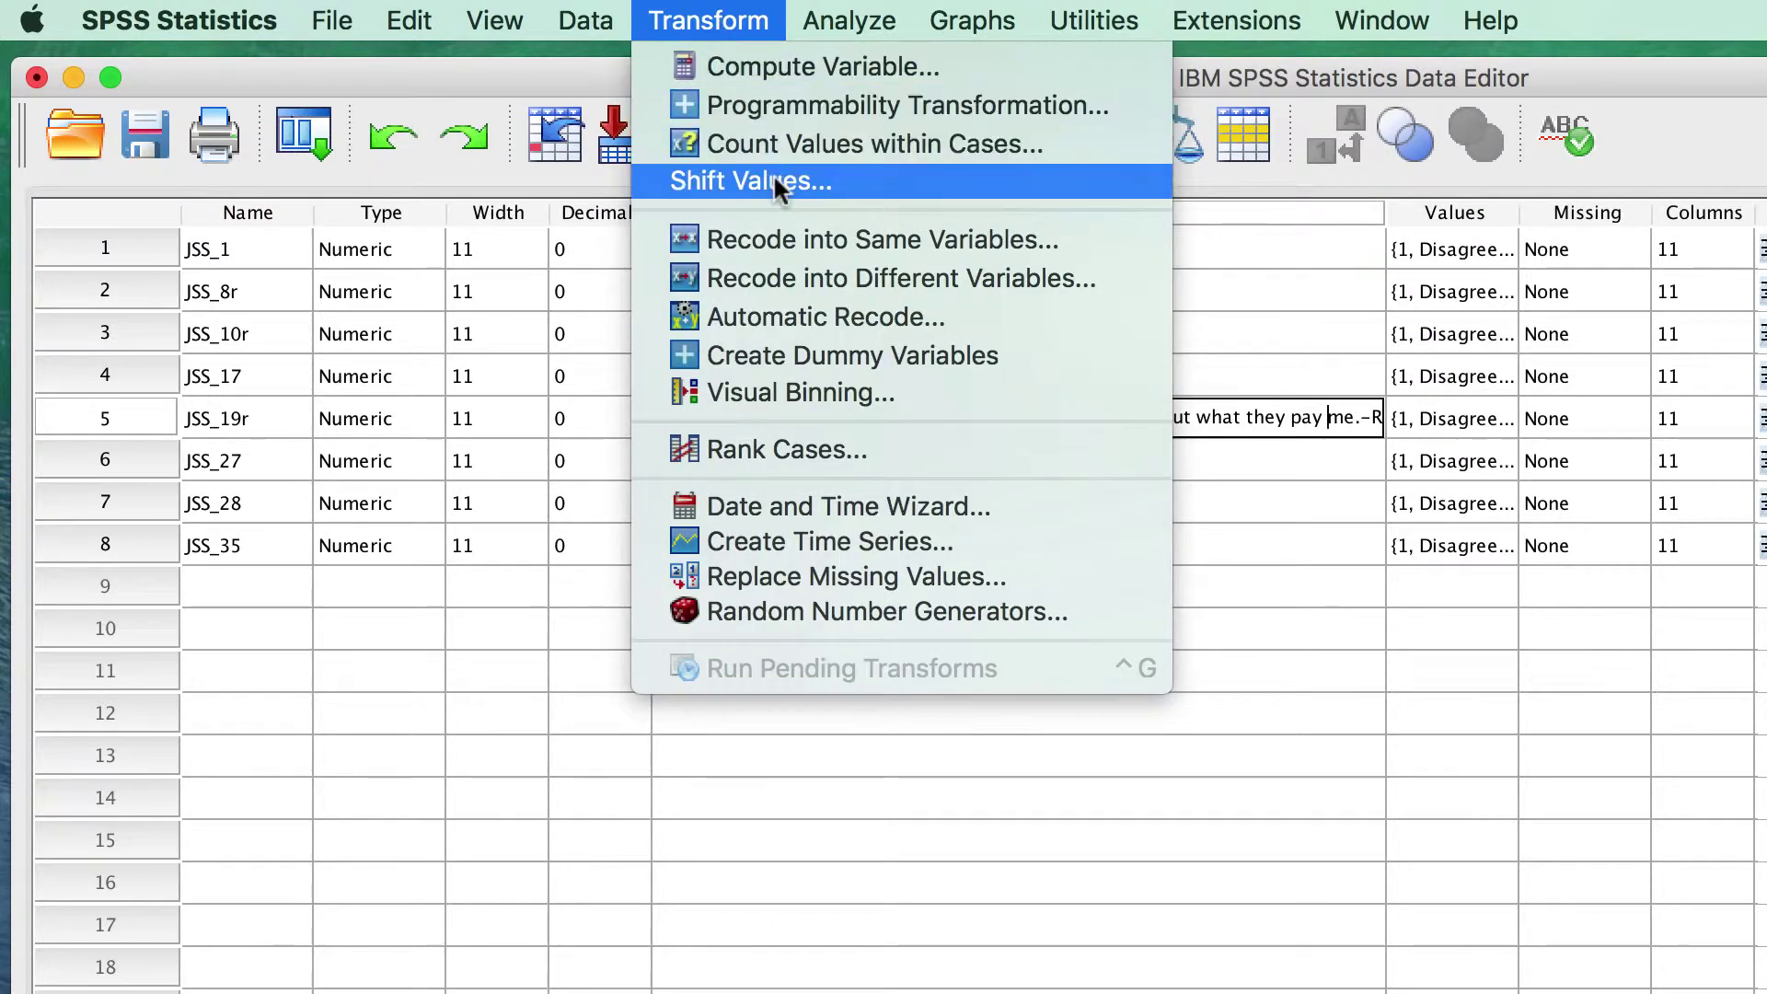
Step: Add JSS_8r, JSS_10r and JSS_19r to Recode into Same Variables, listing variables by name
left_click(809, 241)
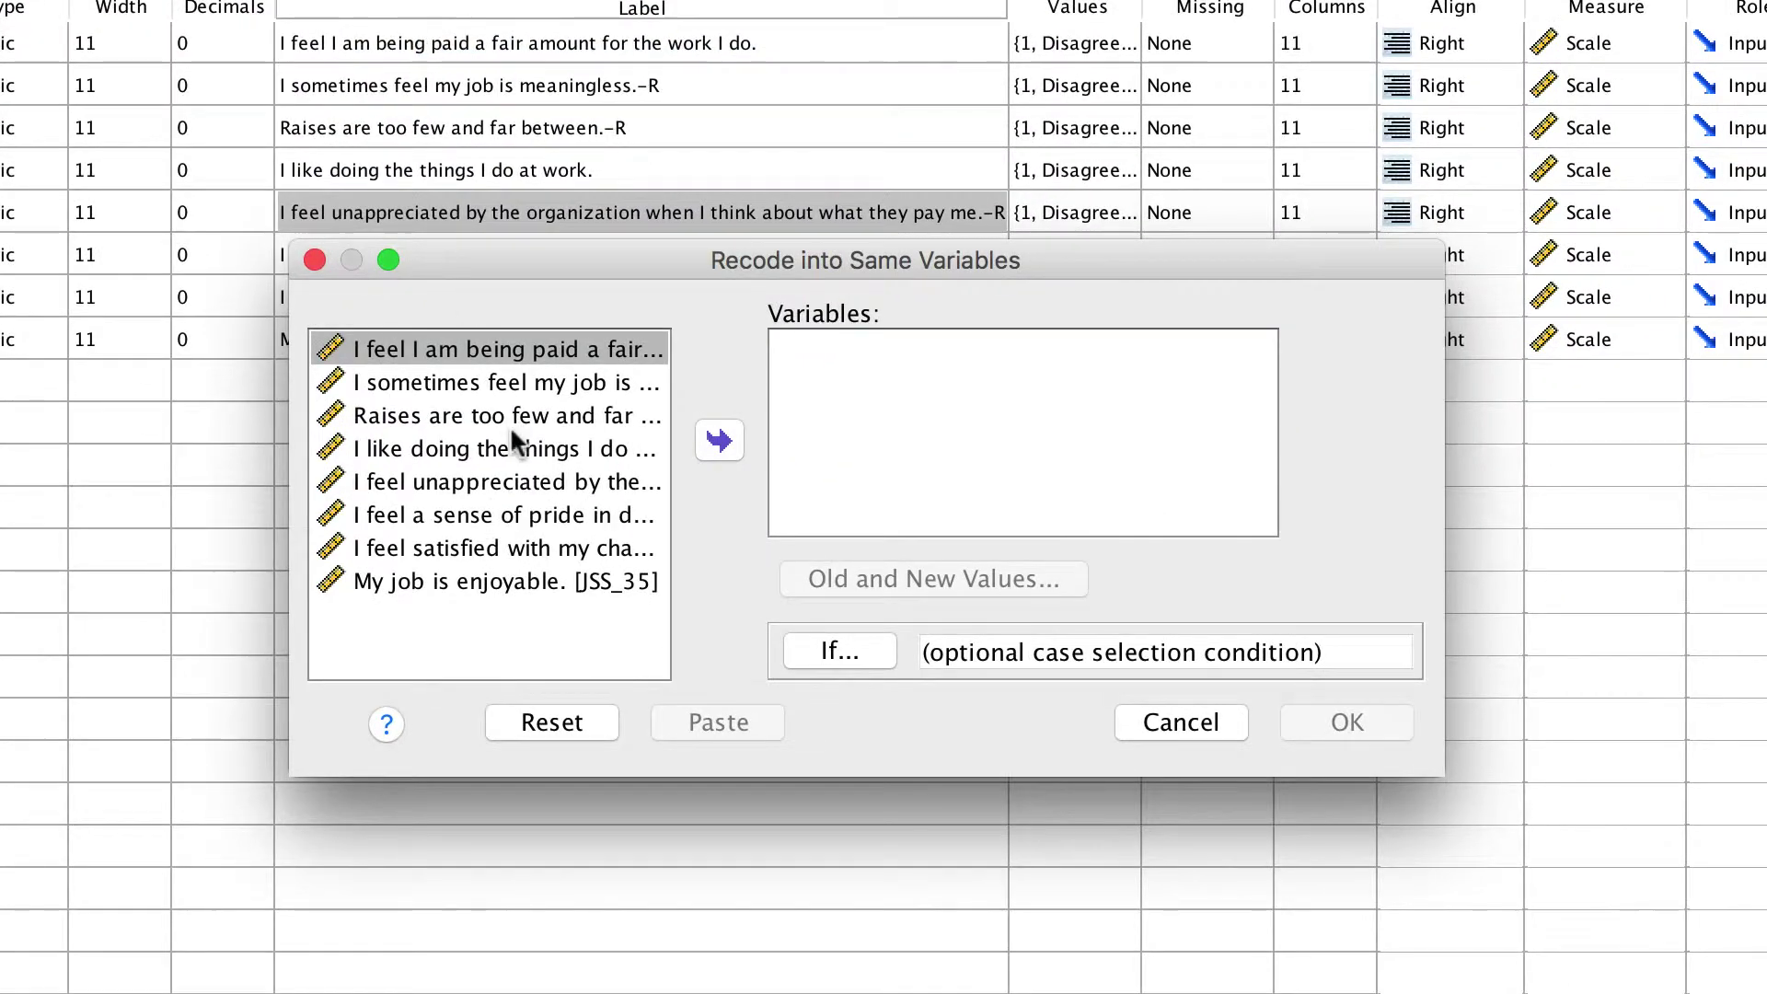
right_click(504, 449)
left_click(514, 484)
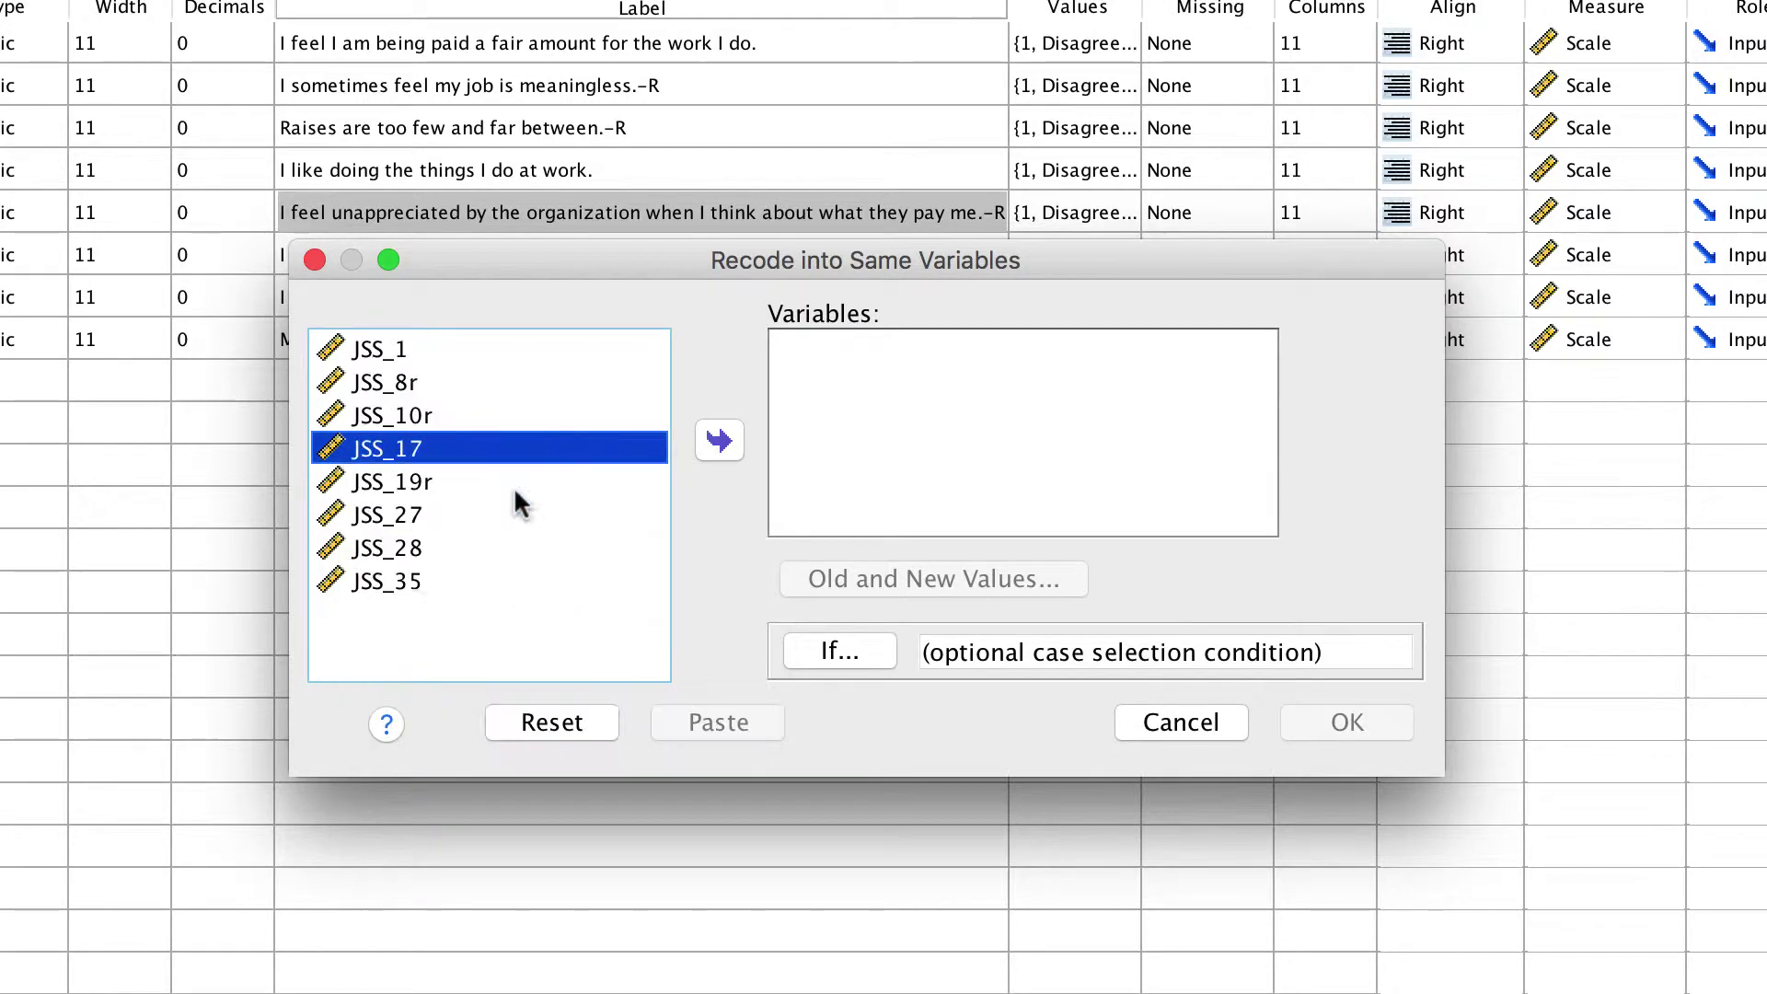
double_click(480, 381)
double_click(476, 383)
double_click(475, 415)
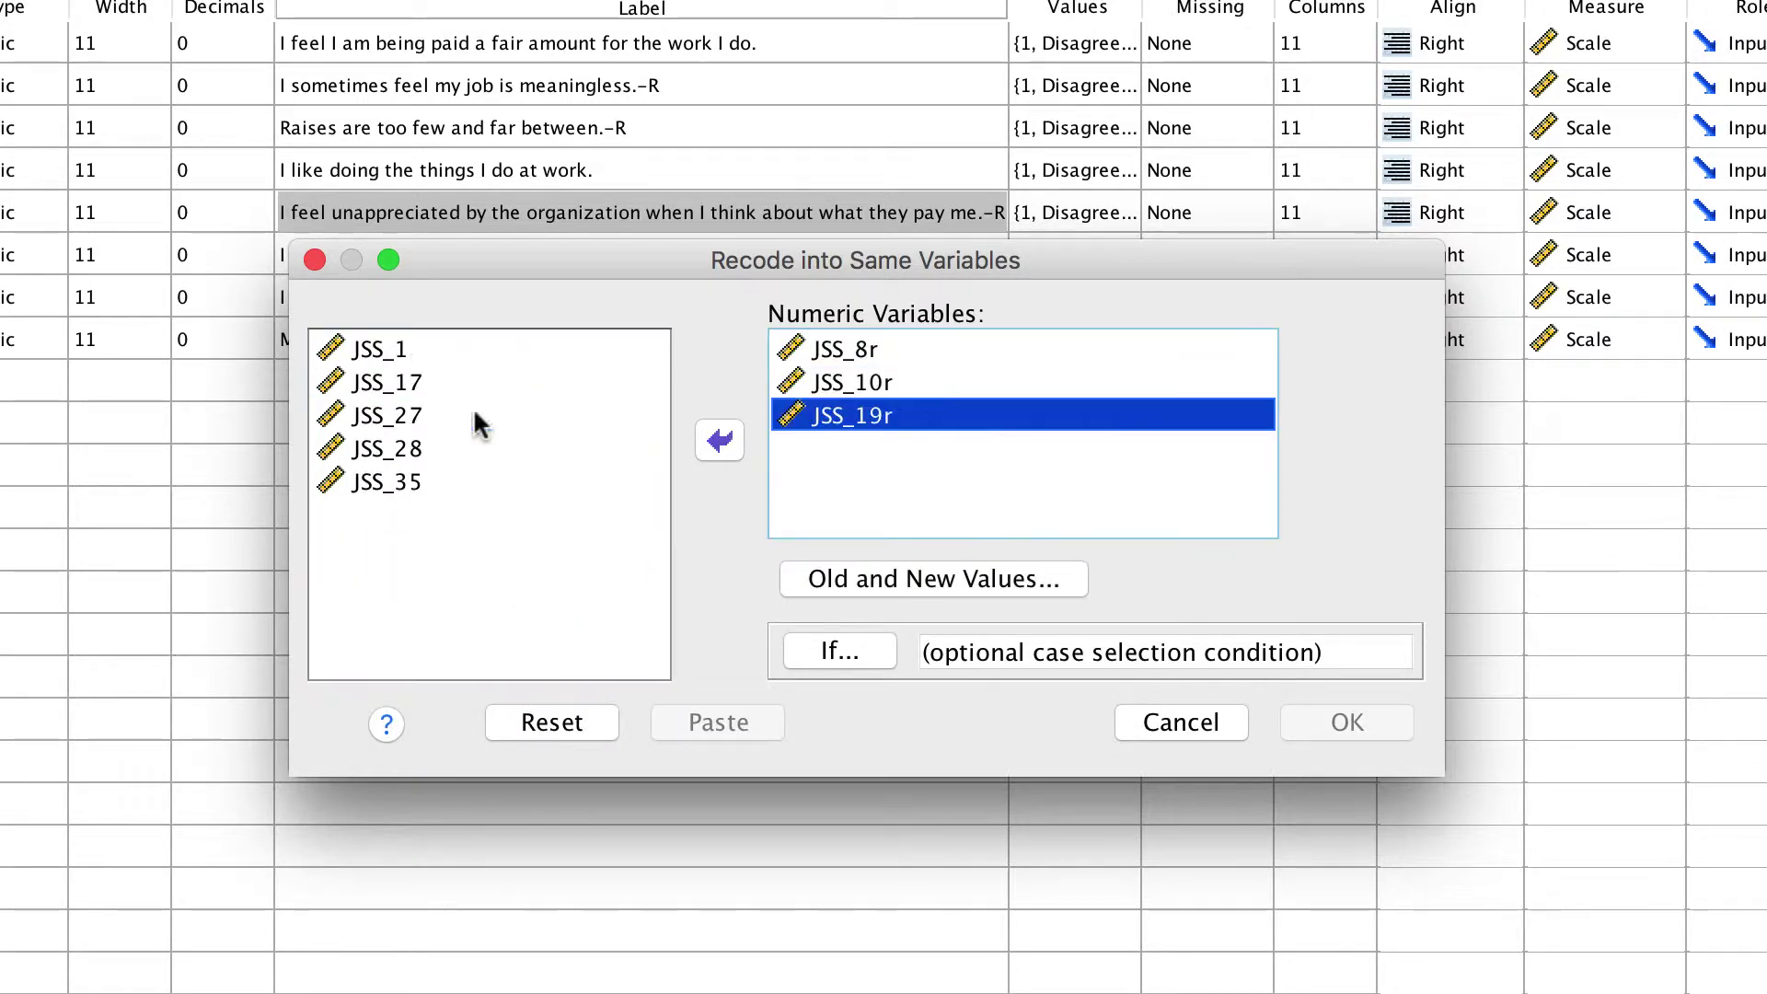
left_click(836, 578)
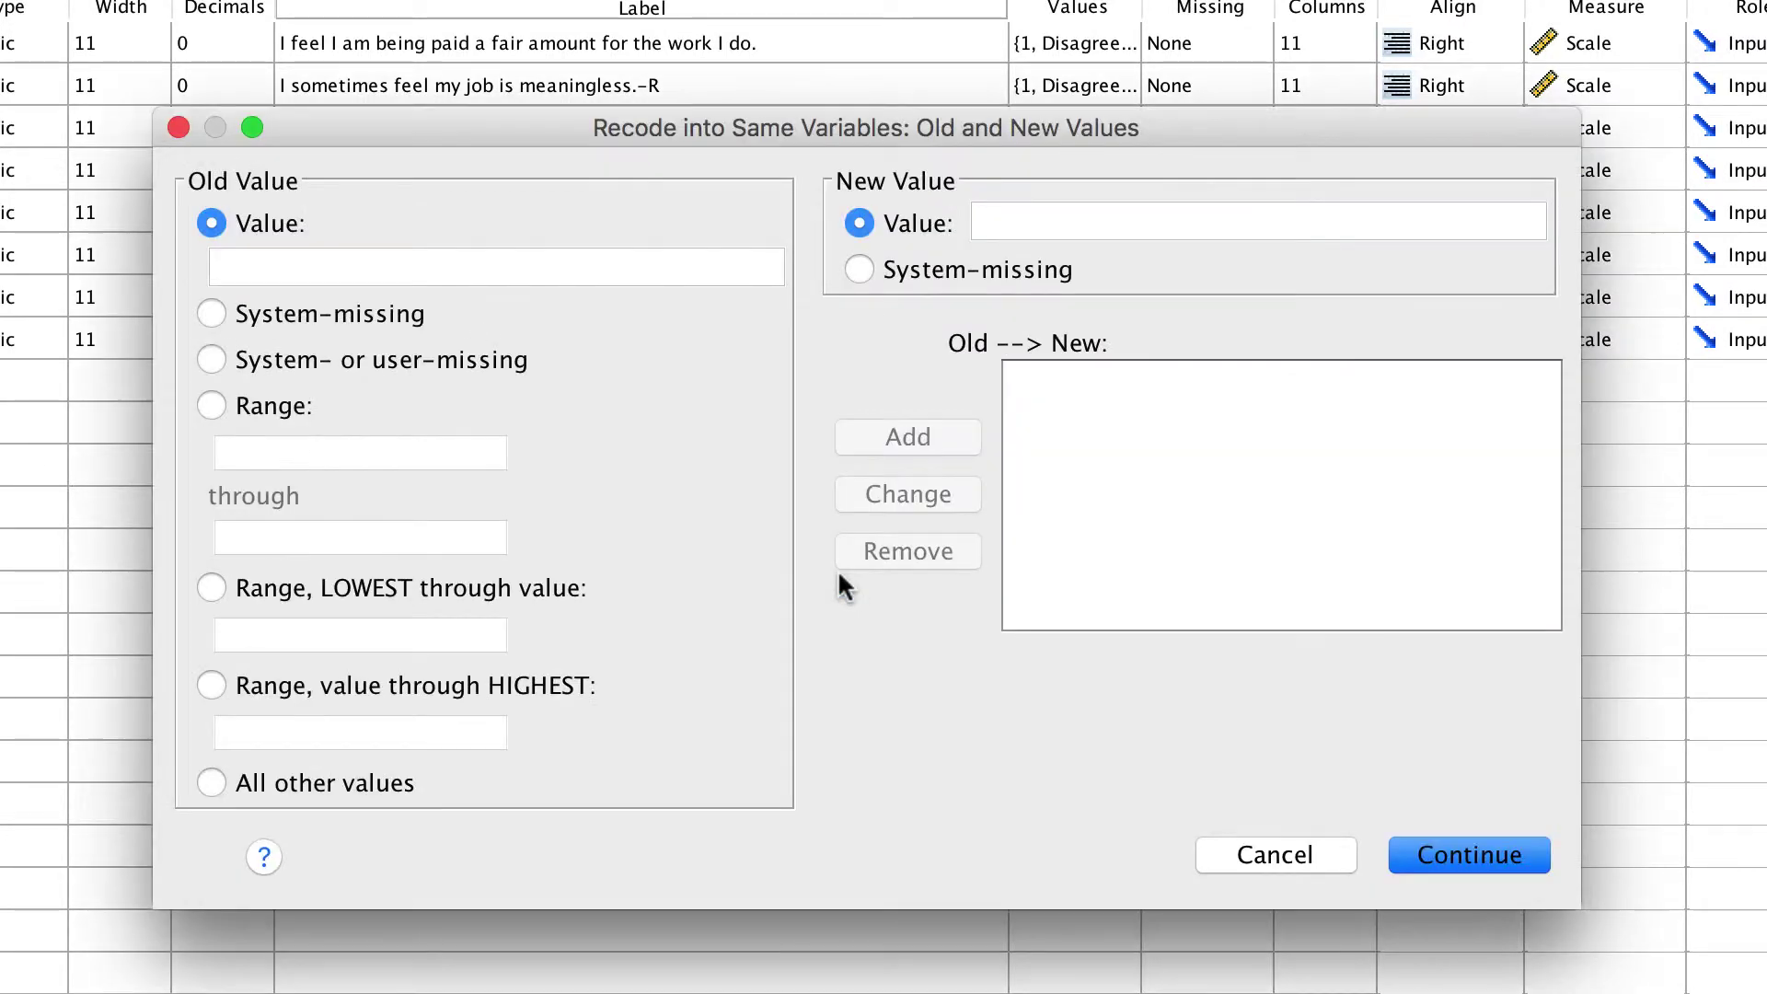
Step: Add the in-place recode rules 1→6, 2→5 and 3→4
left_click(526, 281)
type("1")
left_click(999, 221)
type("6")
left_click(908, 437)
type("2")
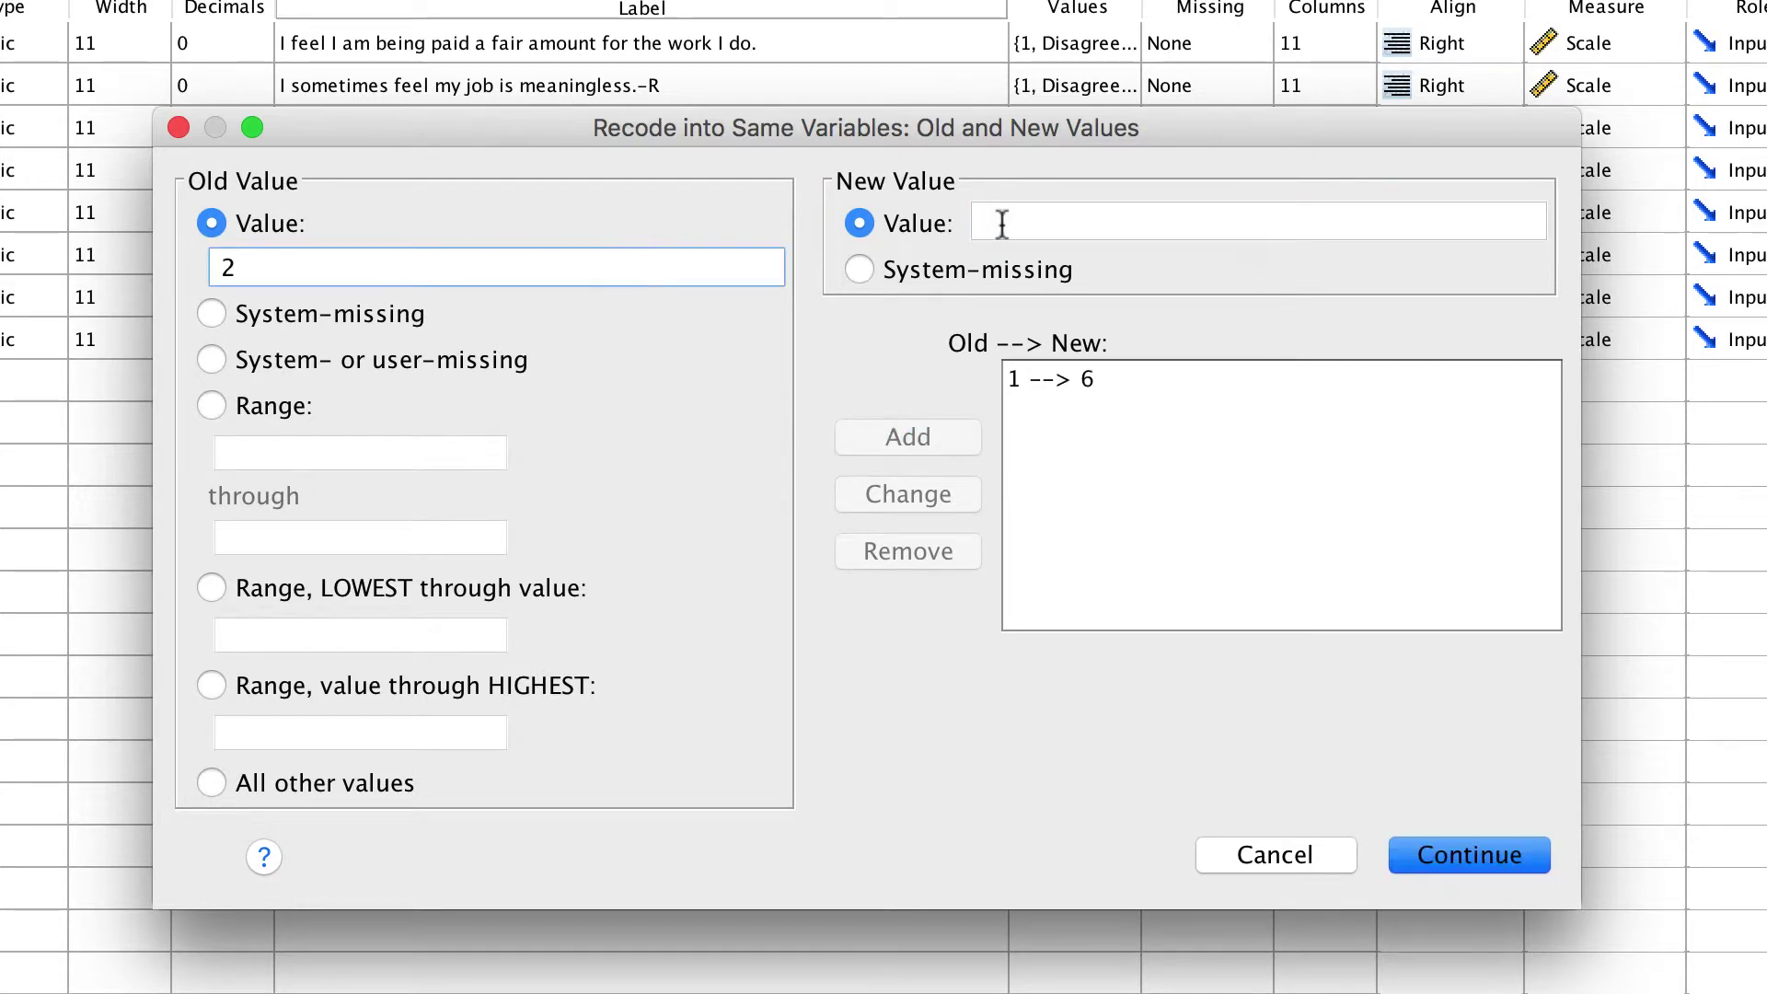
left_click(1001, 224)
type("5")
left_click(908, 437)
left_click(710, 276)
type("3")
left_click(1018, 221)
type("4")
left_click(909, 437)
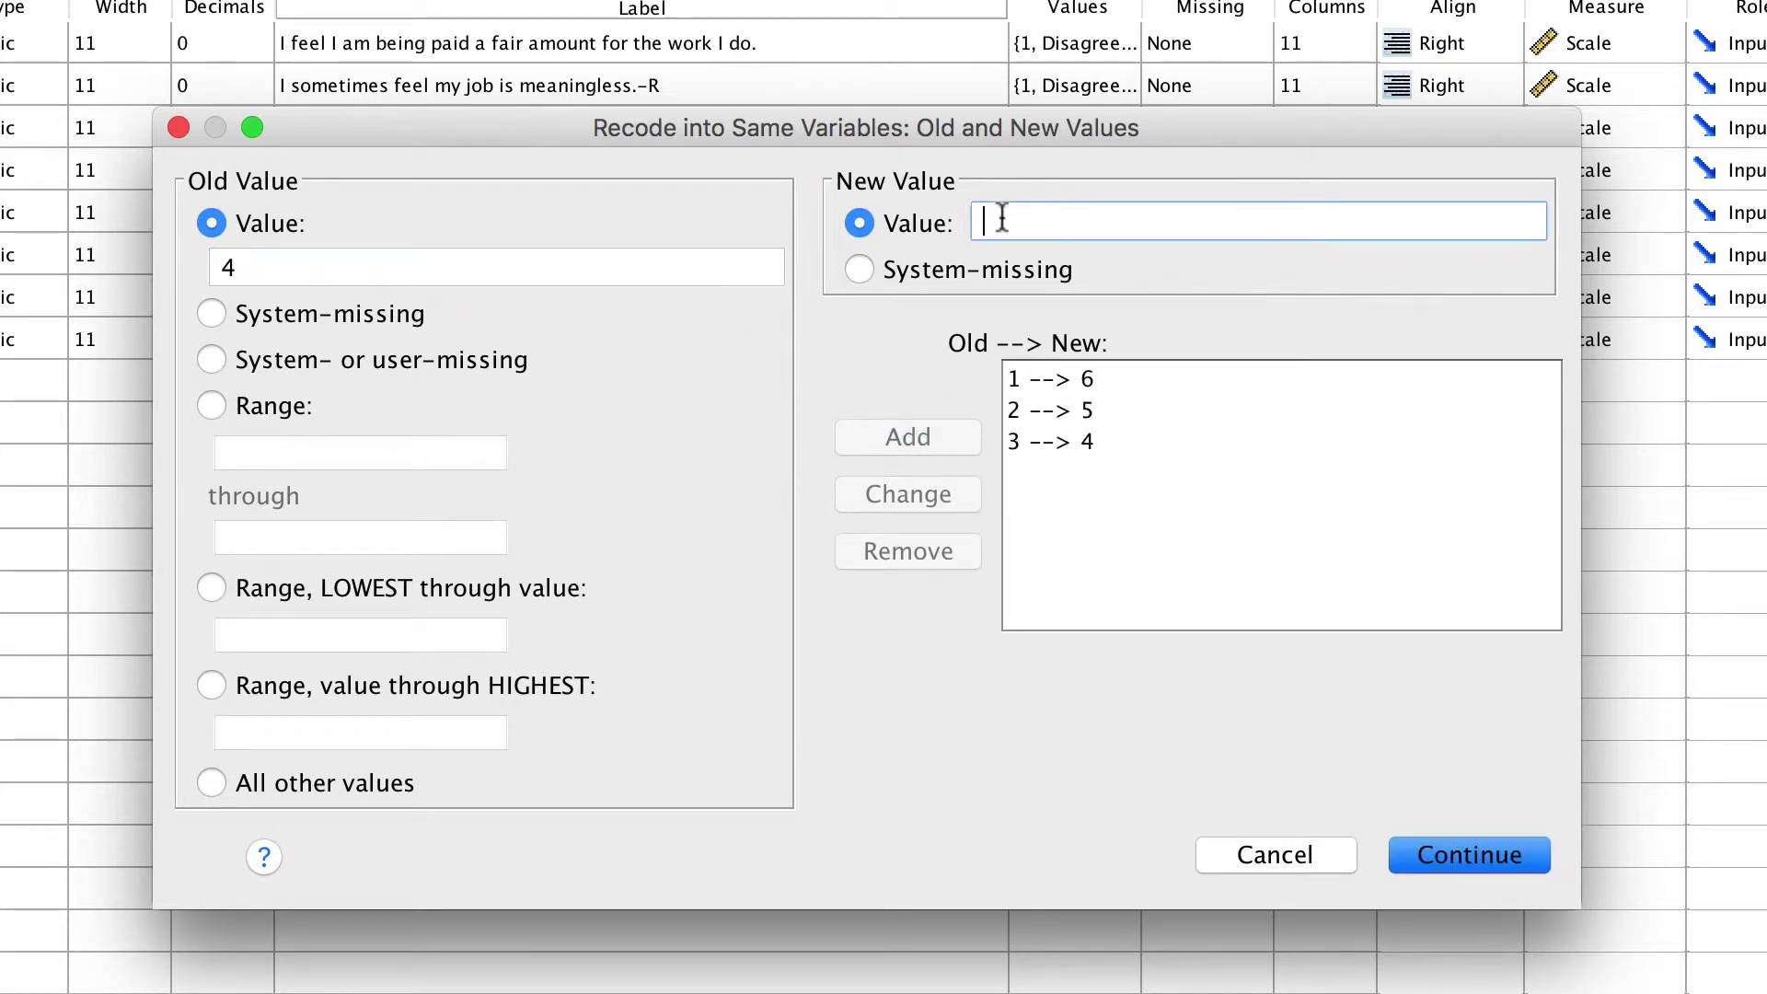
Step: Add the rules 4→3, 5→2 and 6→1, confirm, and run the recode on the three items
type("3")
left_click(909, 437)
type("5")
left_click(1001, 222)
type("2")
left_click(956, 440)
left_click(635, 276)
type("6")
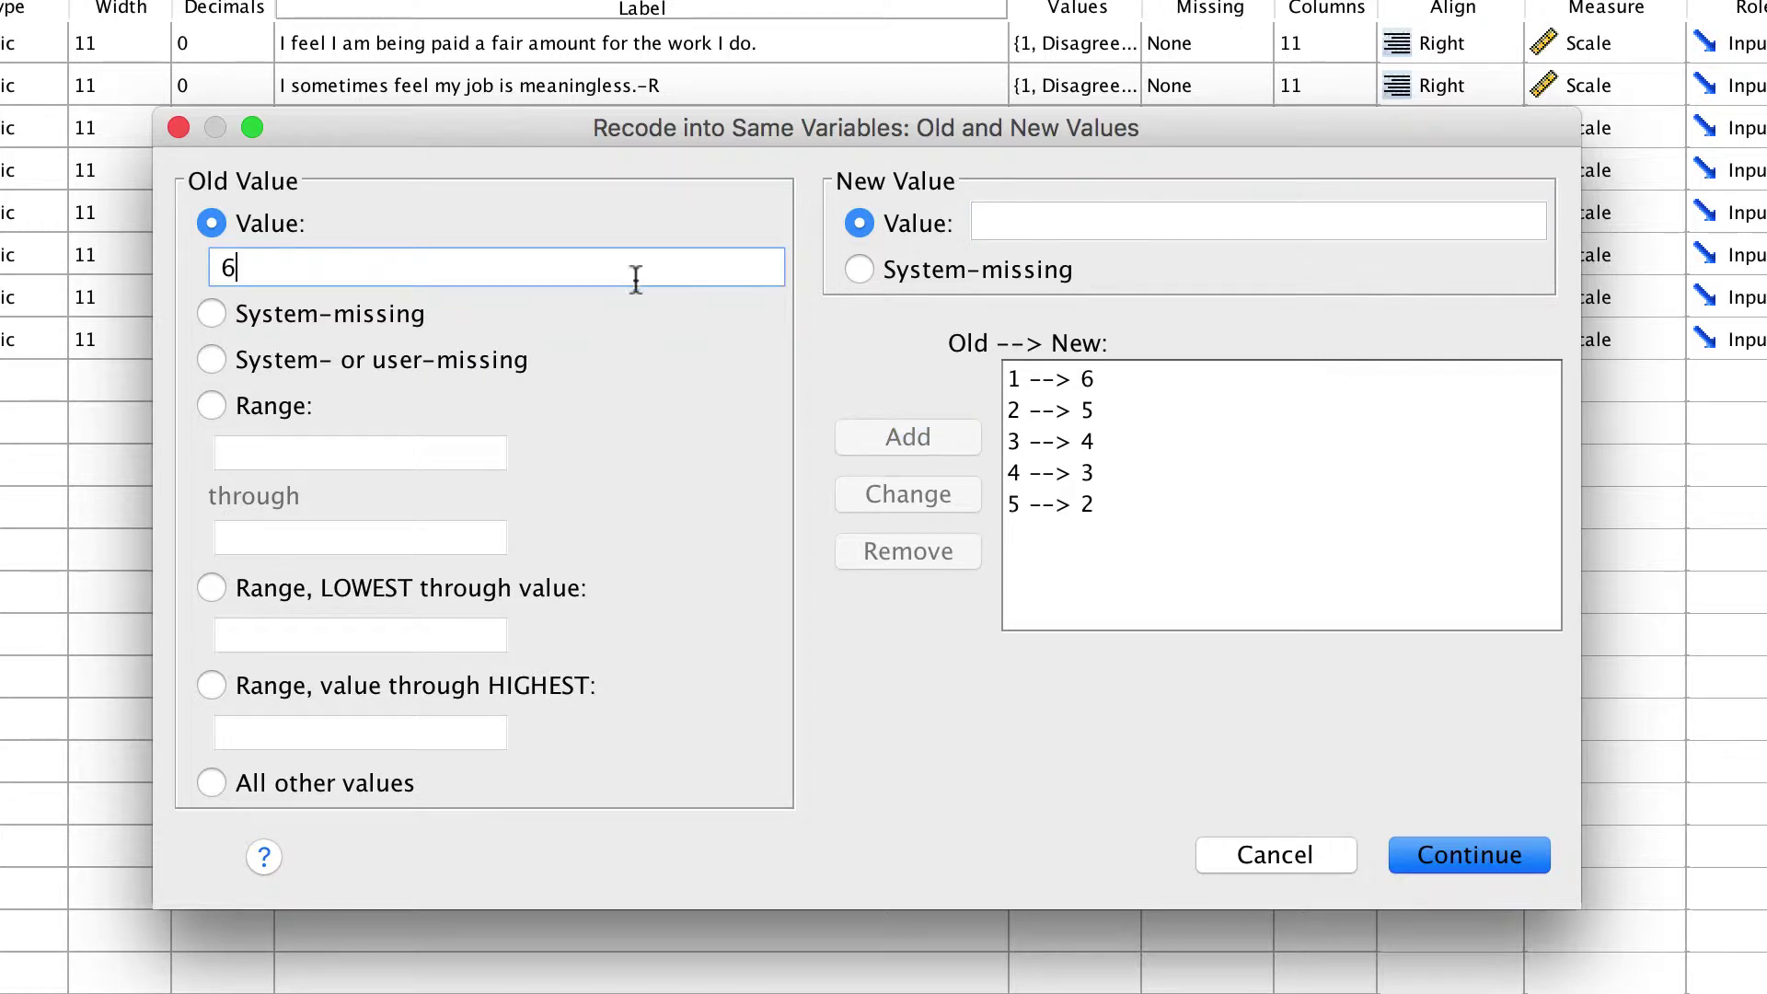
left_click(983, 222)
type("1")
left_click(939, 439)
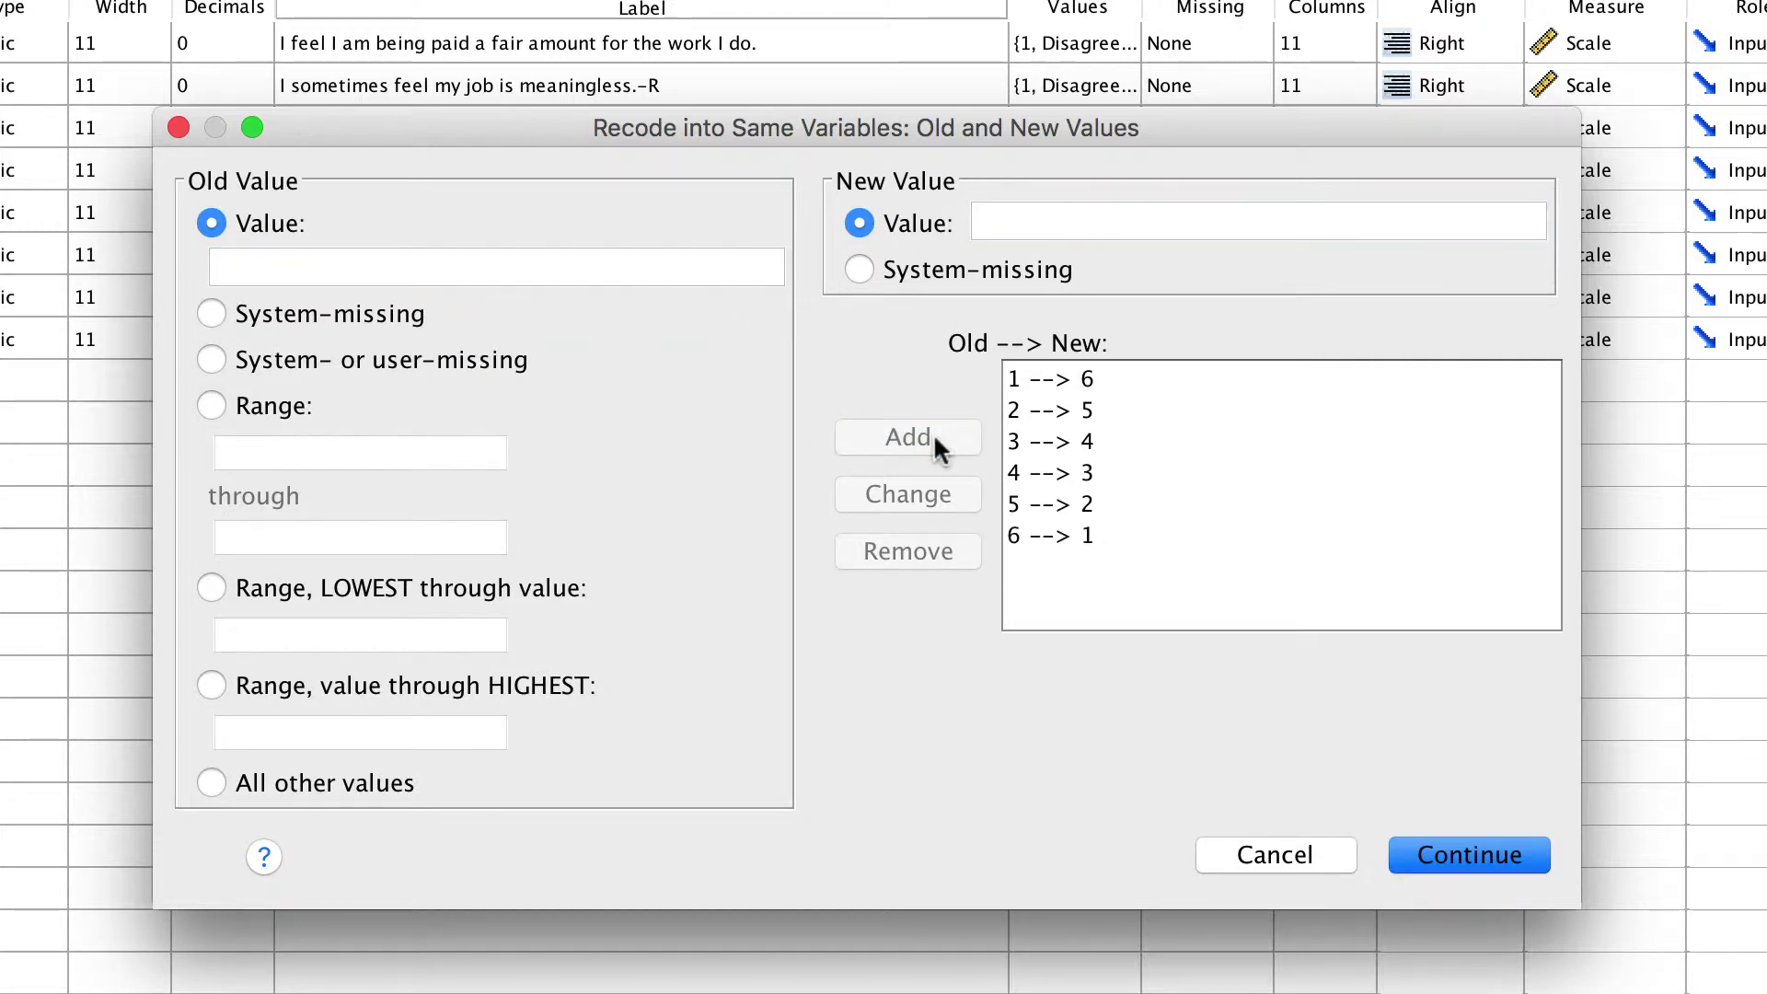
left_click(1483, 848)
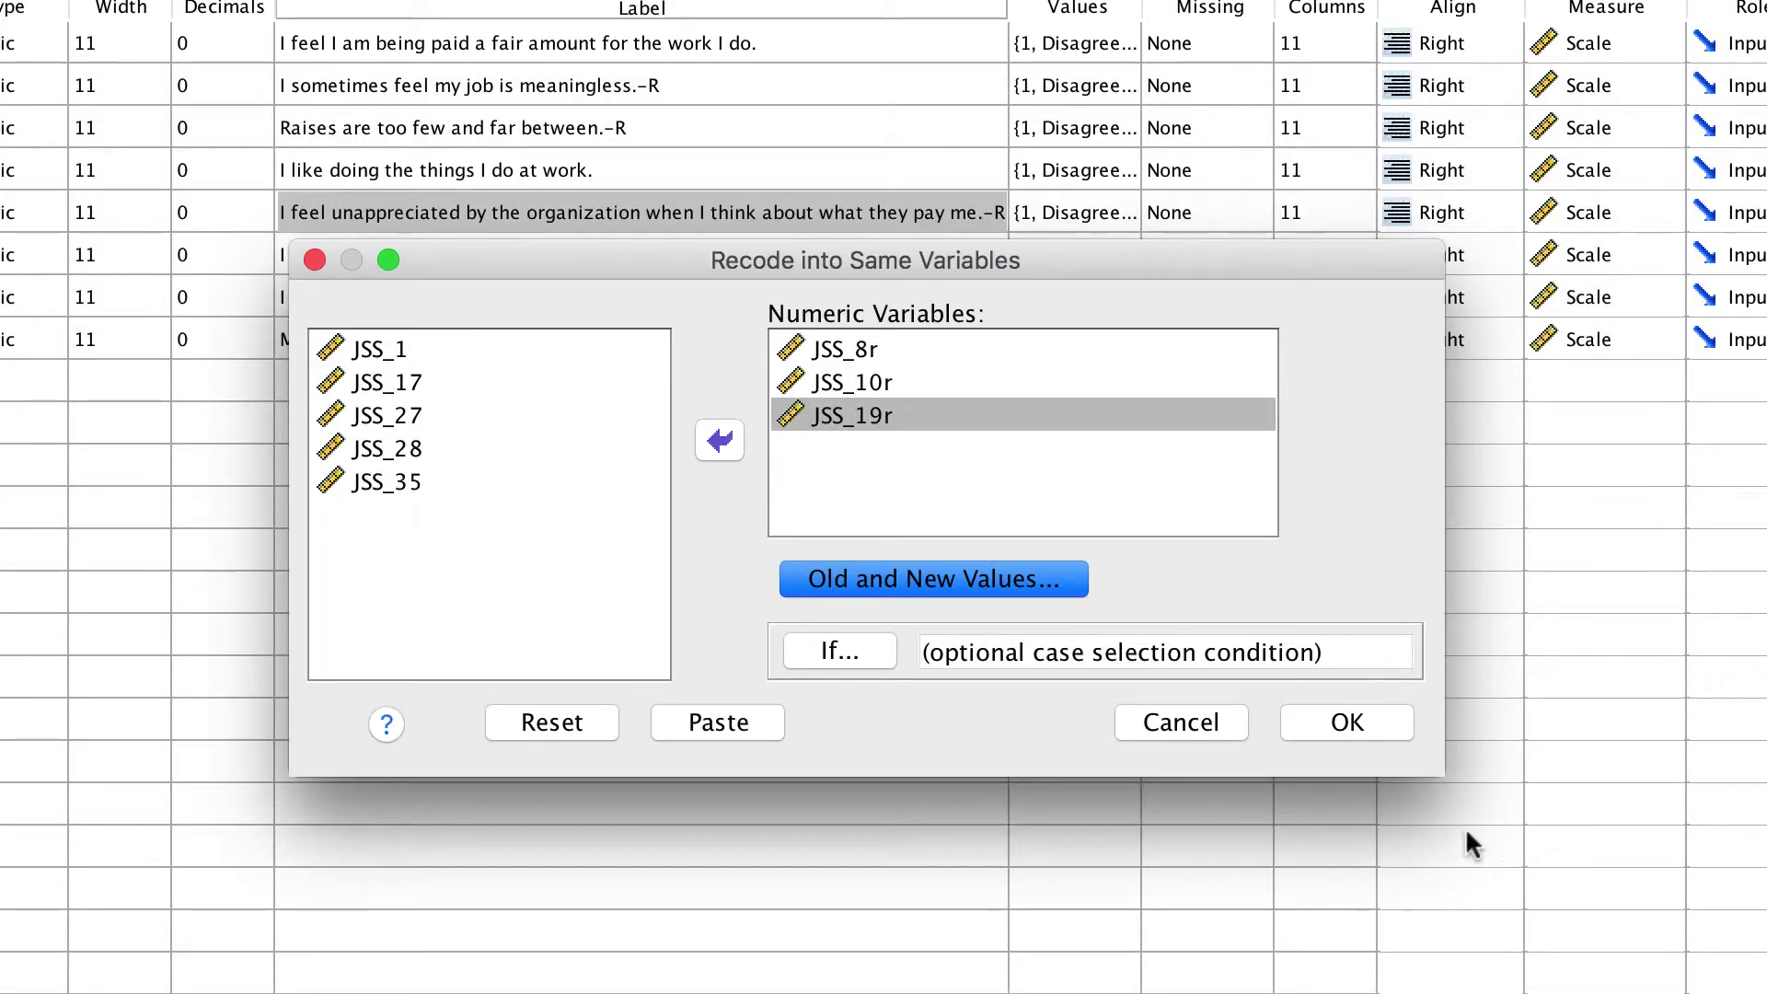
left_click(1351, 724)
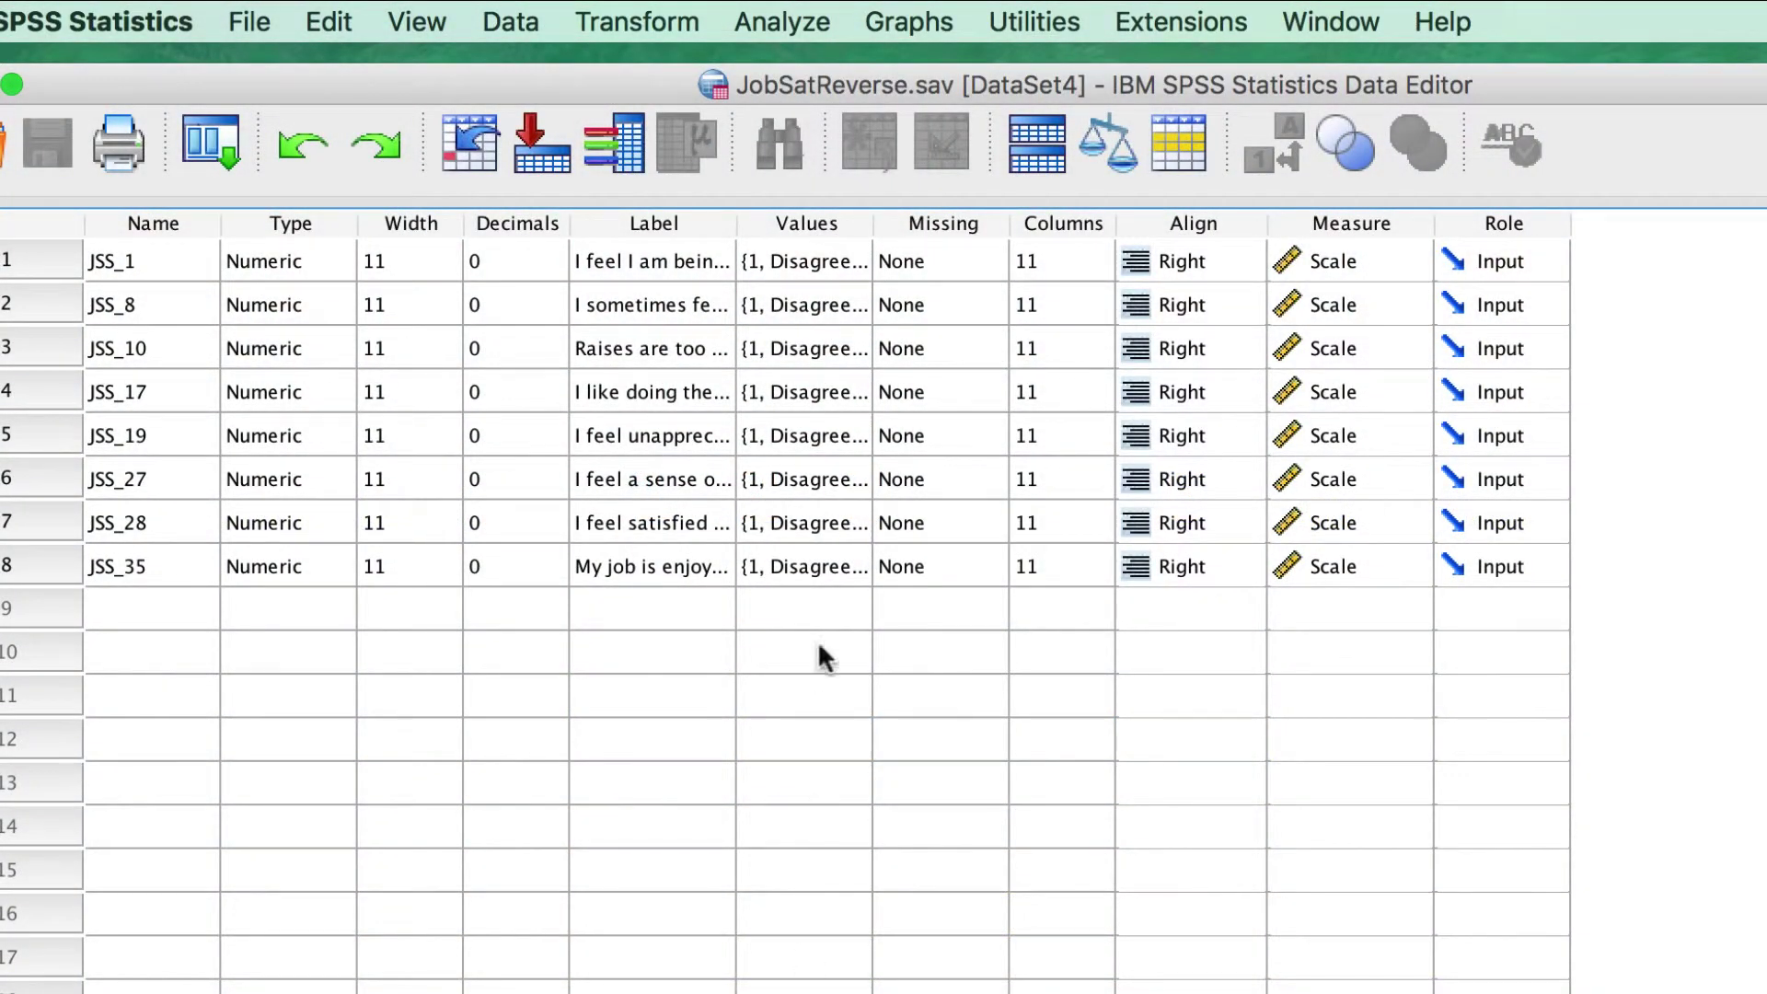
Step: Open the Transform menu for JobSatReverse.sav with its eight original JSS variables
left_click(666, 28)
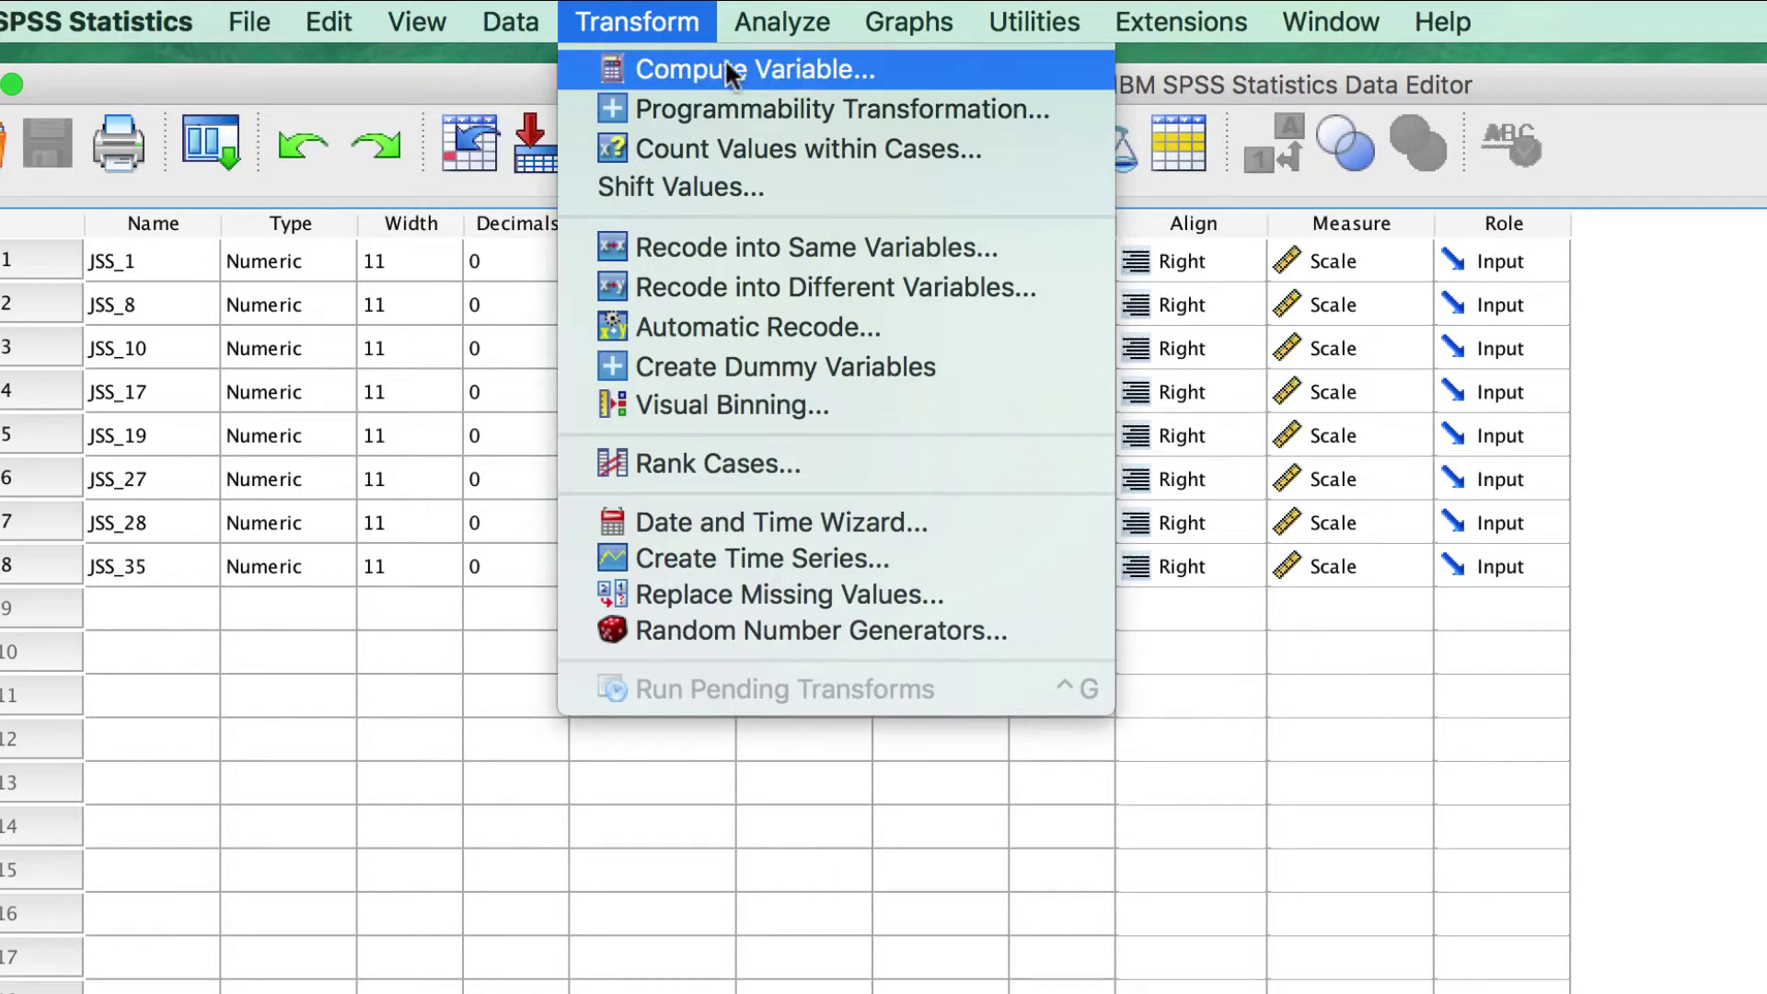
Step: In Compute Variable, set target JSS_8r with the expression 7-JSS_8, listing variables by name
left_click(918, 68)
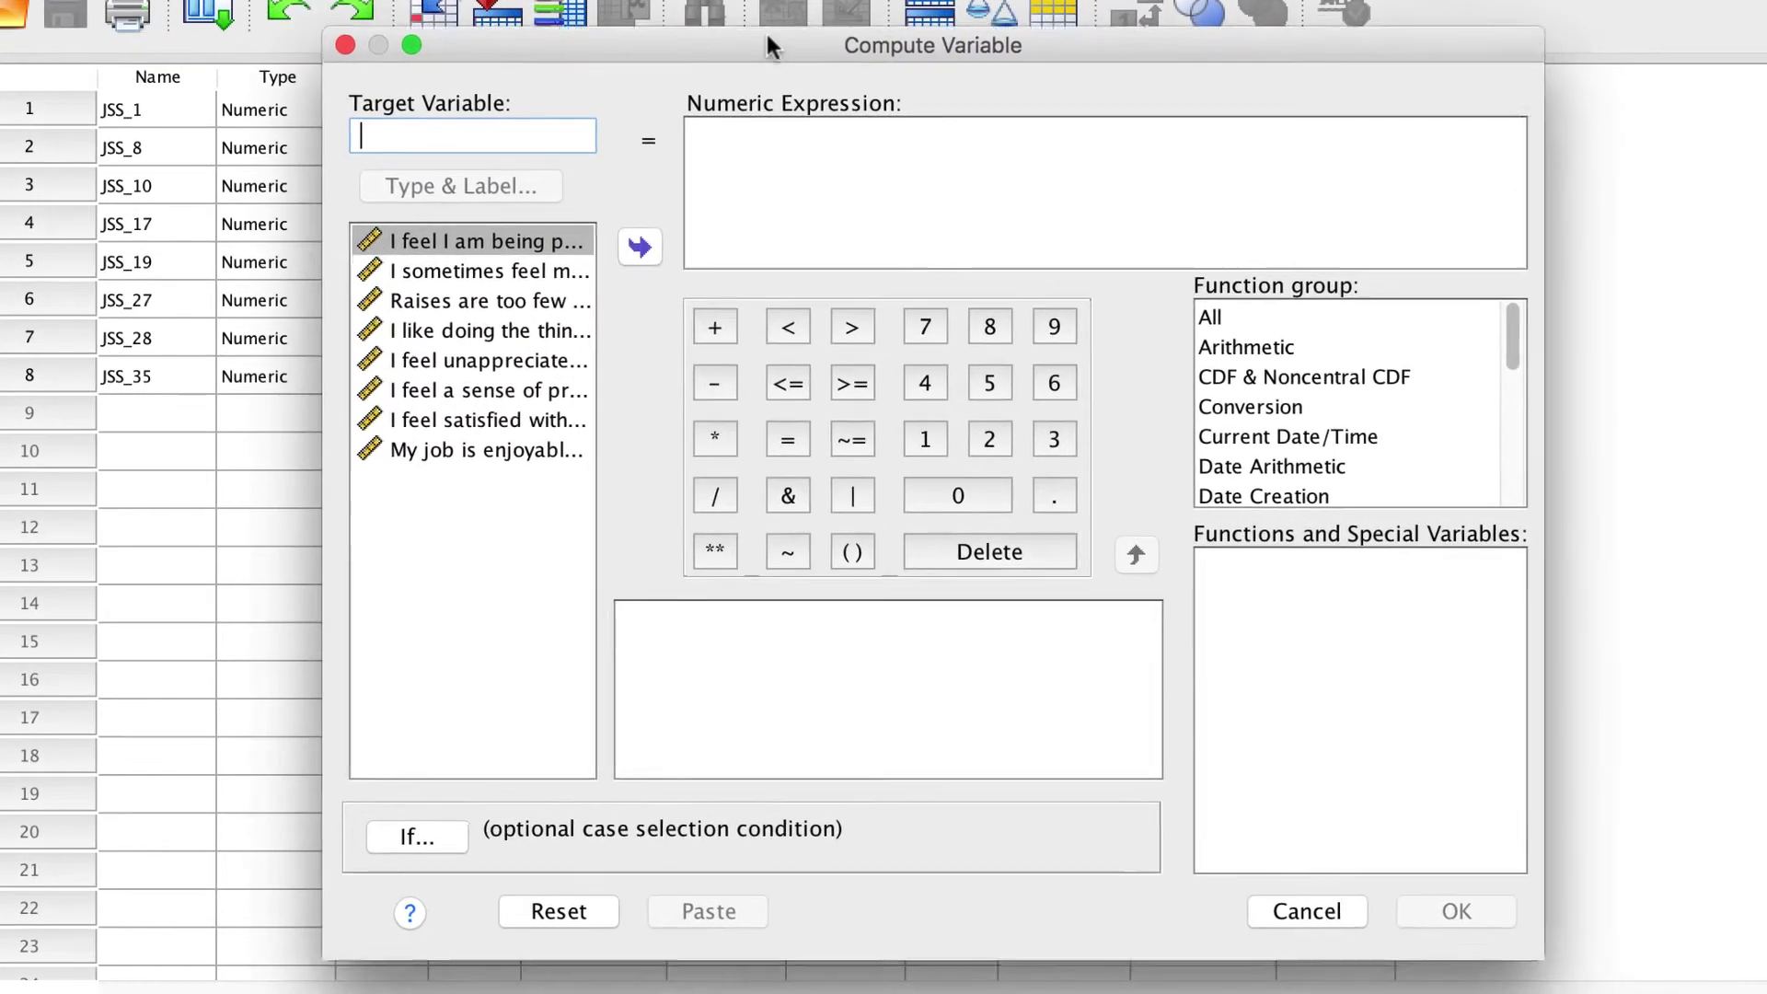
left_click(598, 175)
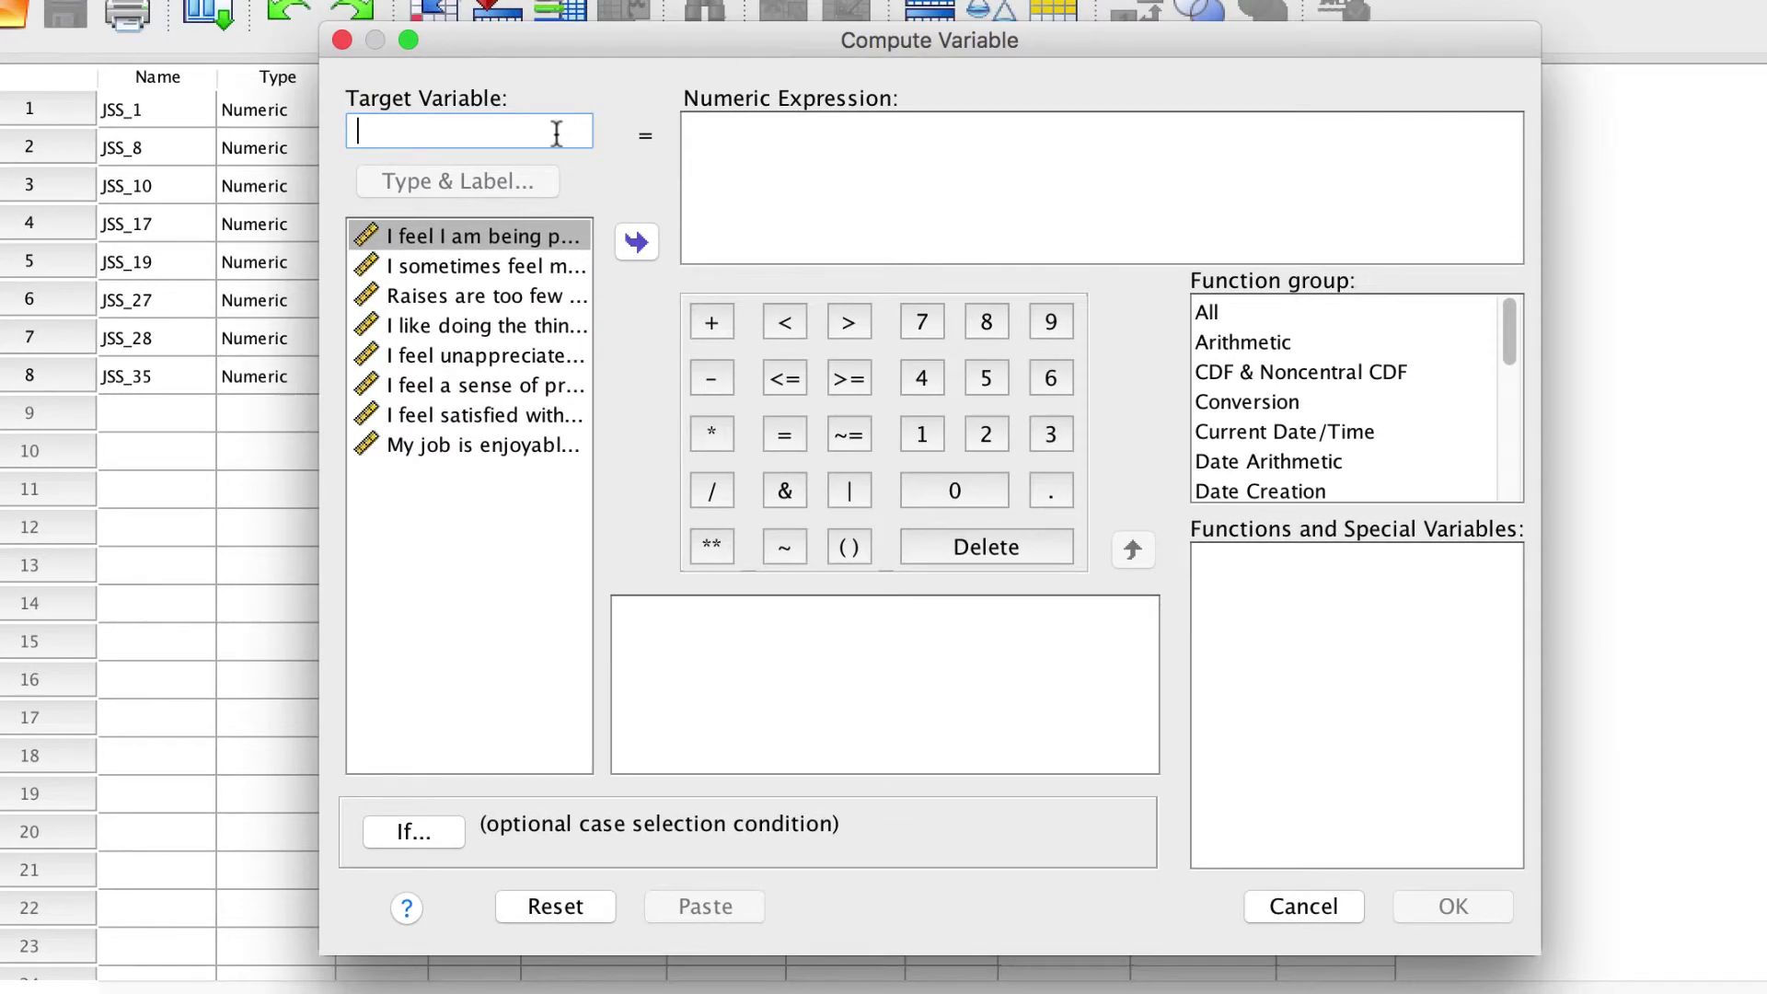
type("JSS")
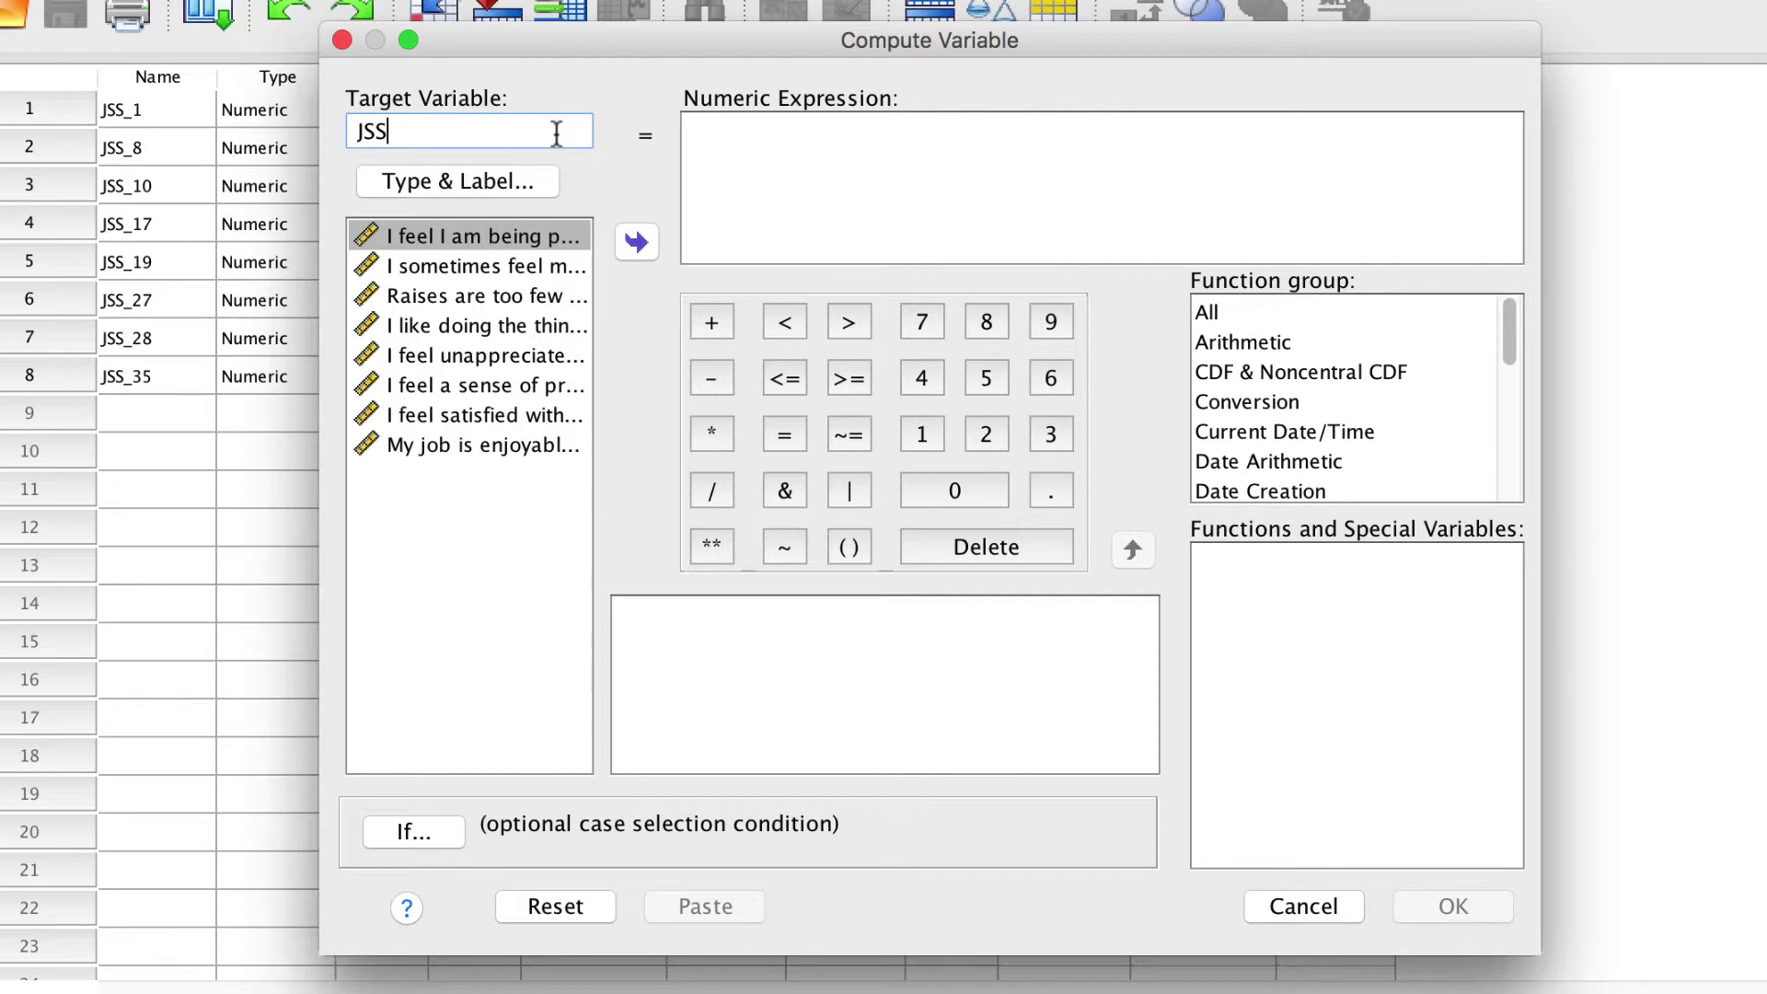
type("_8r")
left_click(516, 291)
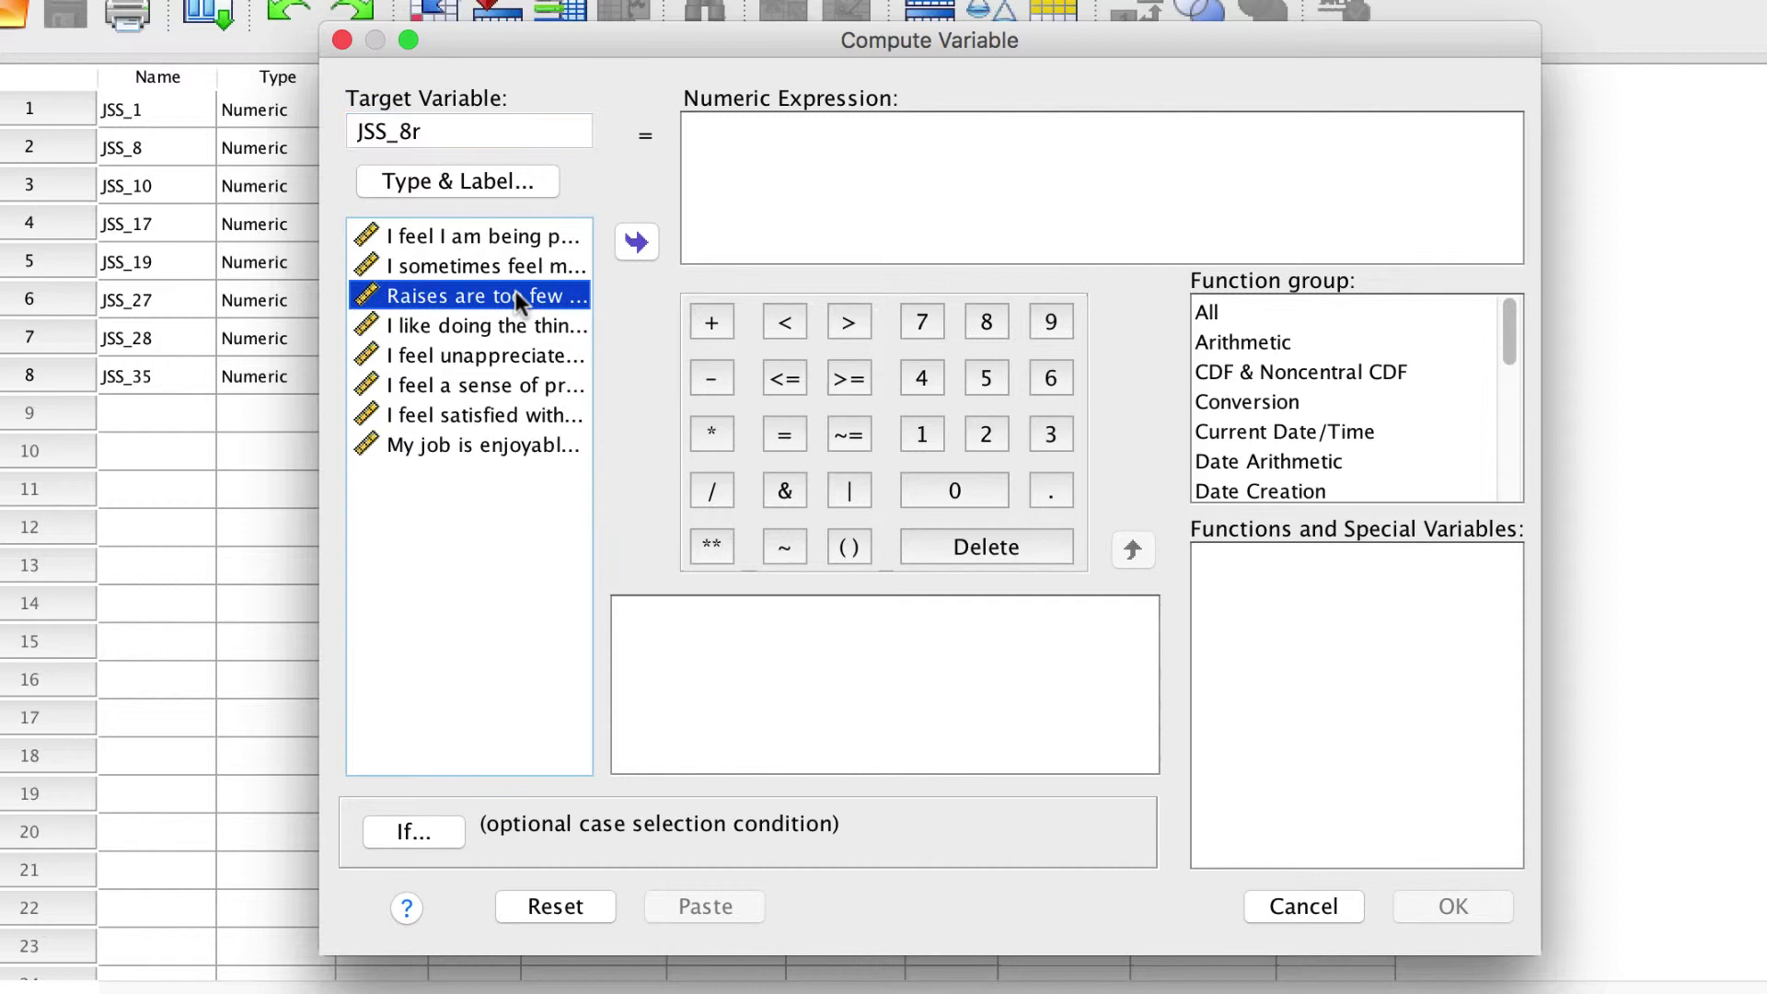
right_click(515, 291)
left_click(528, 325)
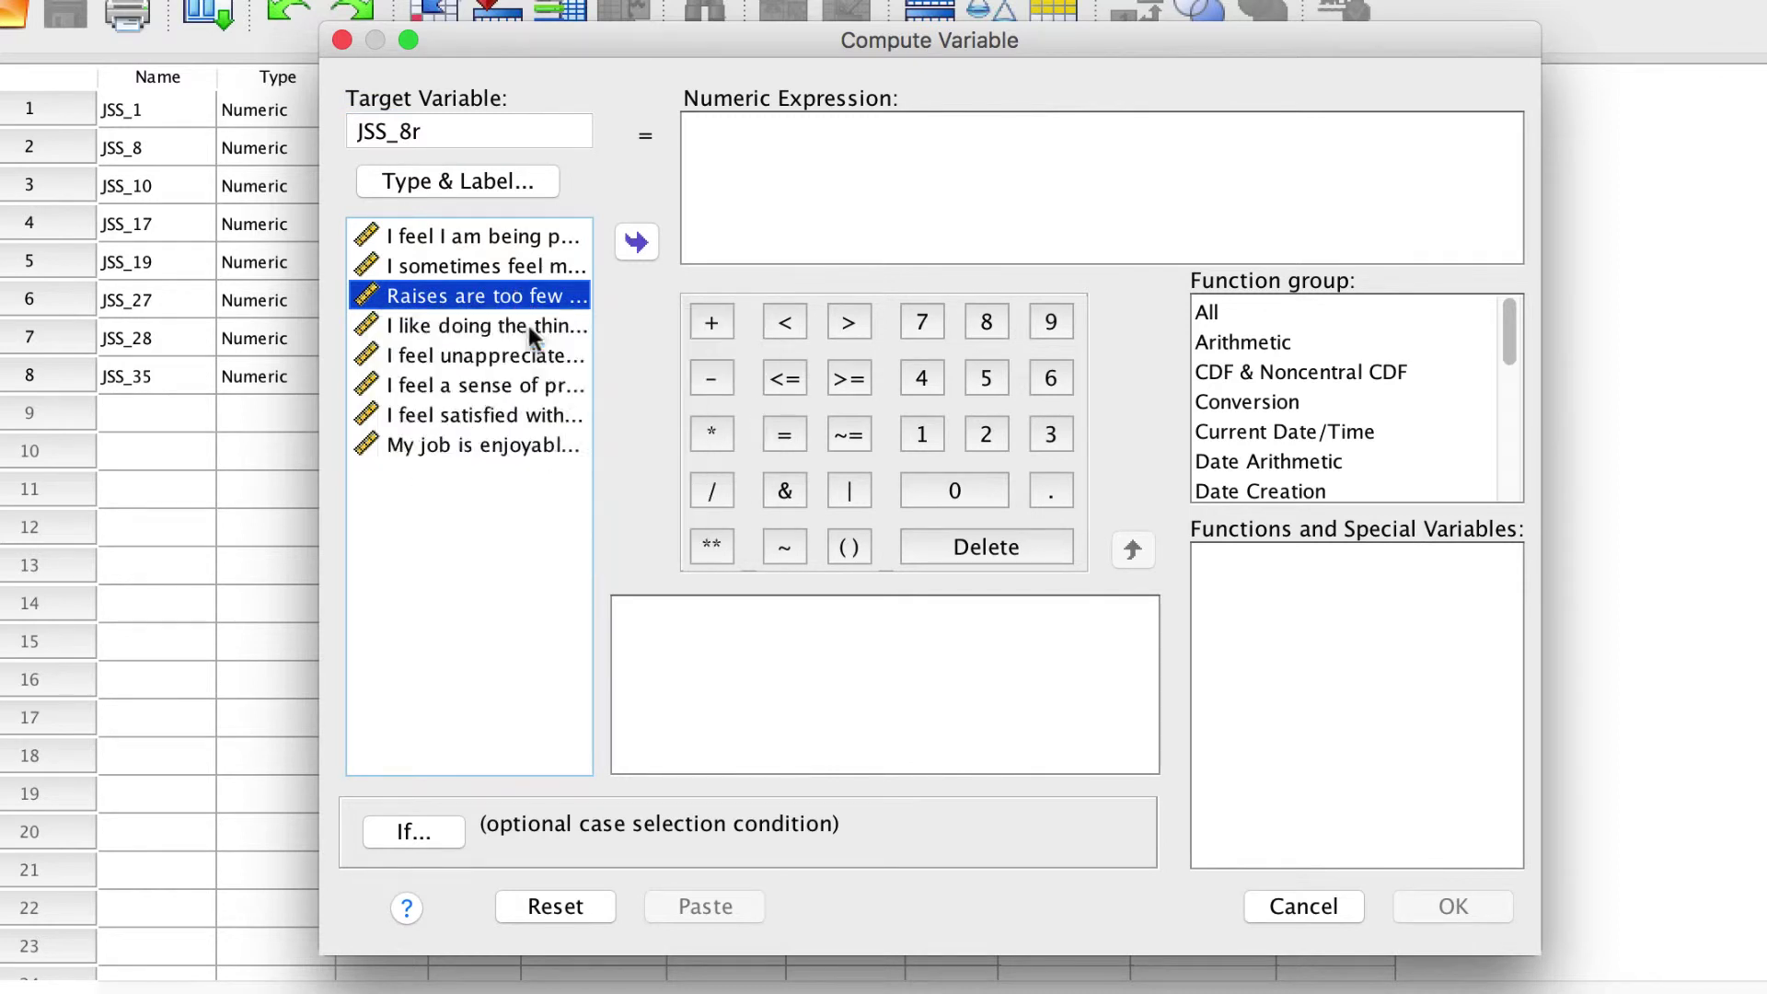
left_click(756, 157)
type("7-")
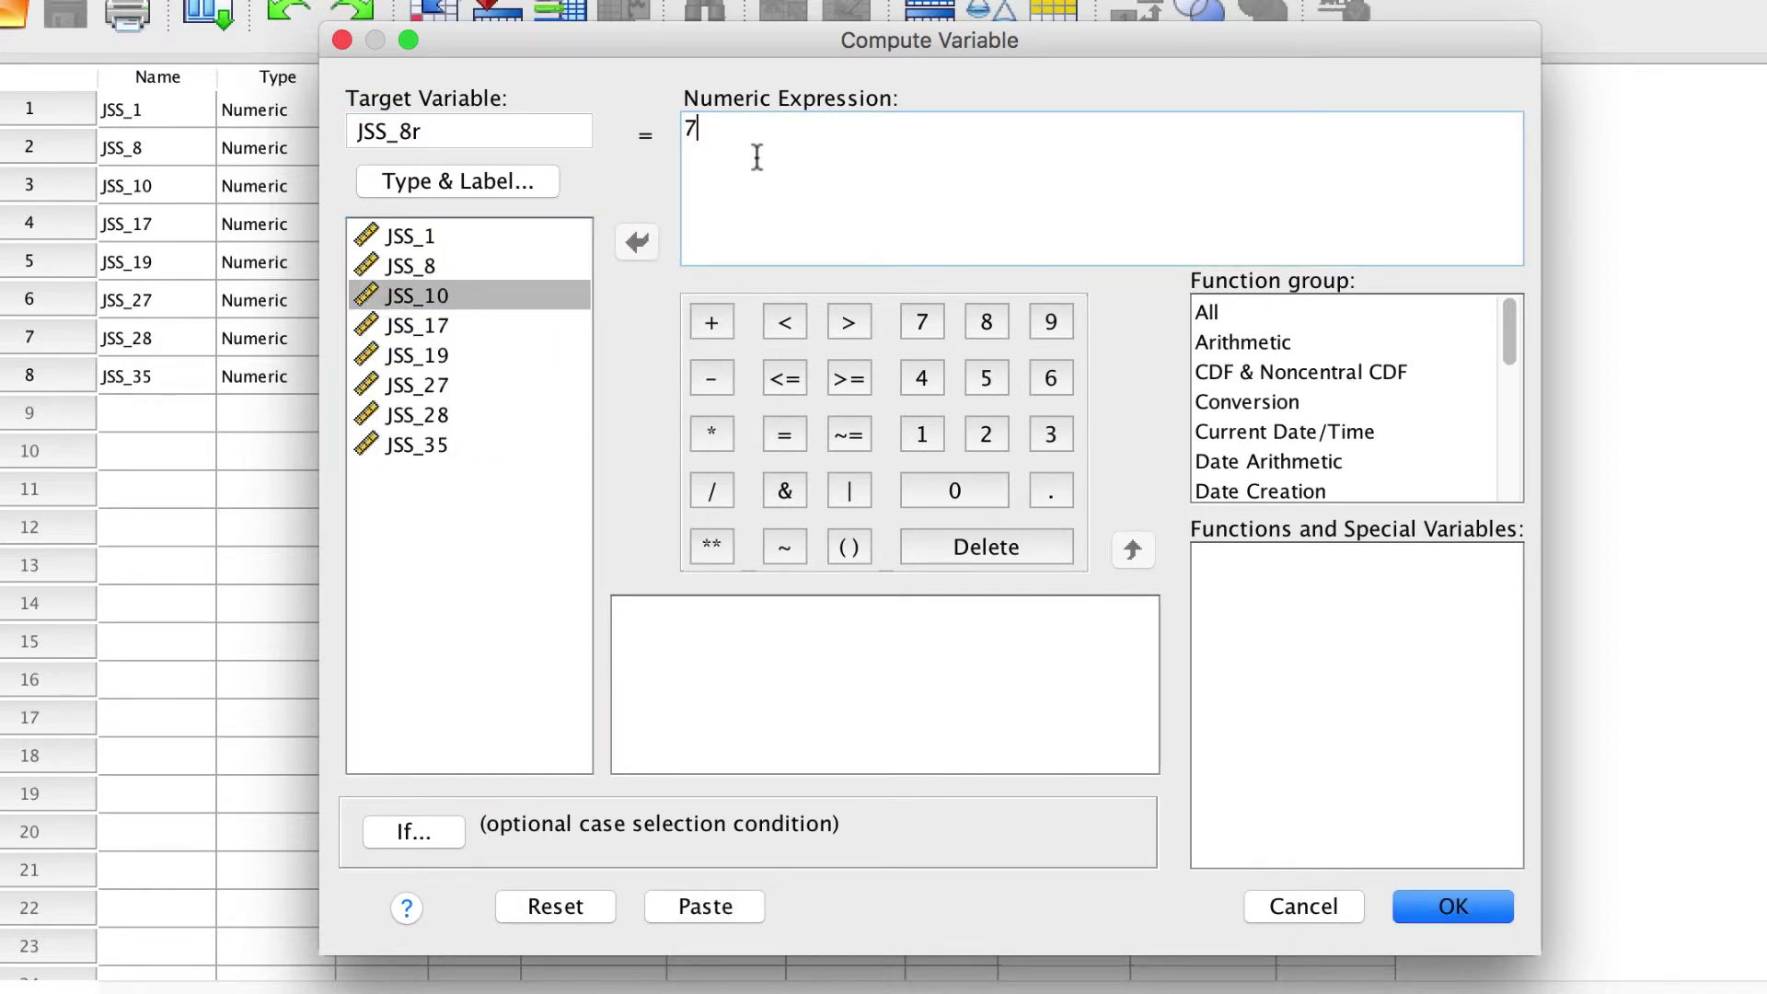
left_click(423, 267)
double_click(402, 269)
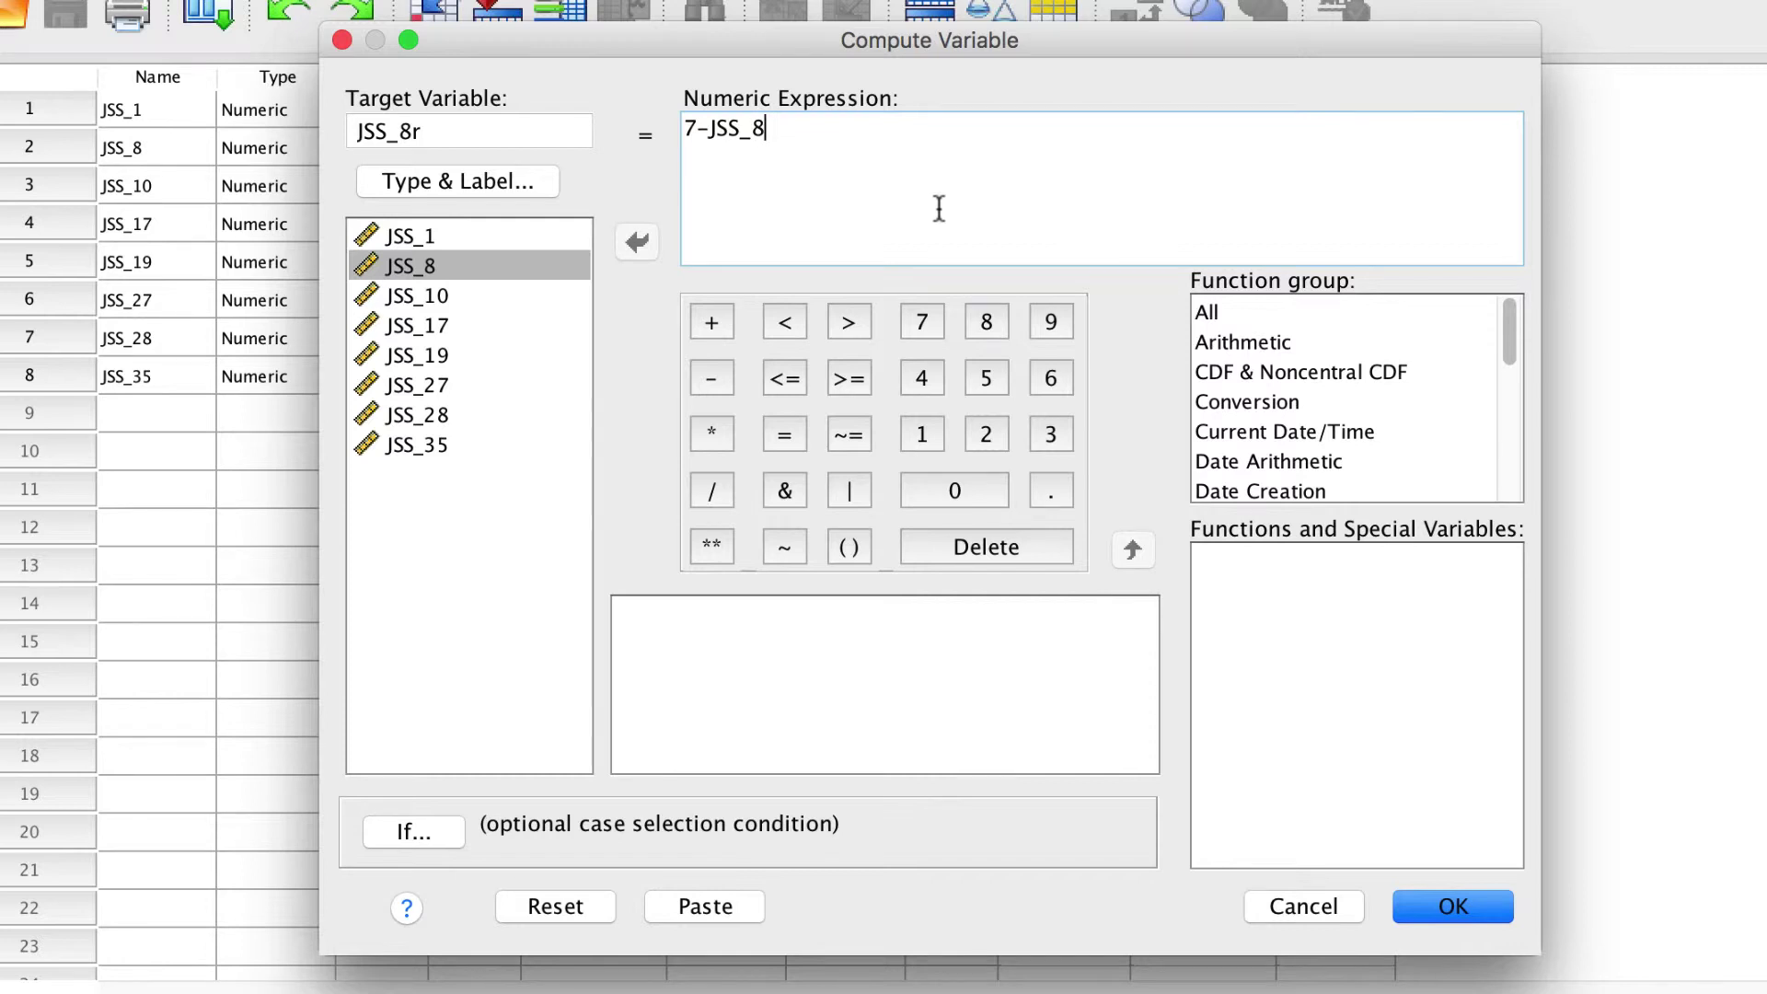
Step: Label JSS_8r 'I sometimes feel my job is meaningless -r' and create the variable
left_click(550, 179)
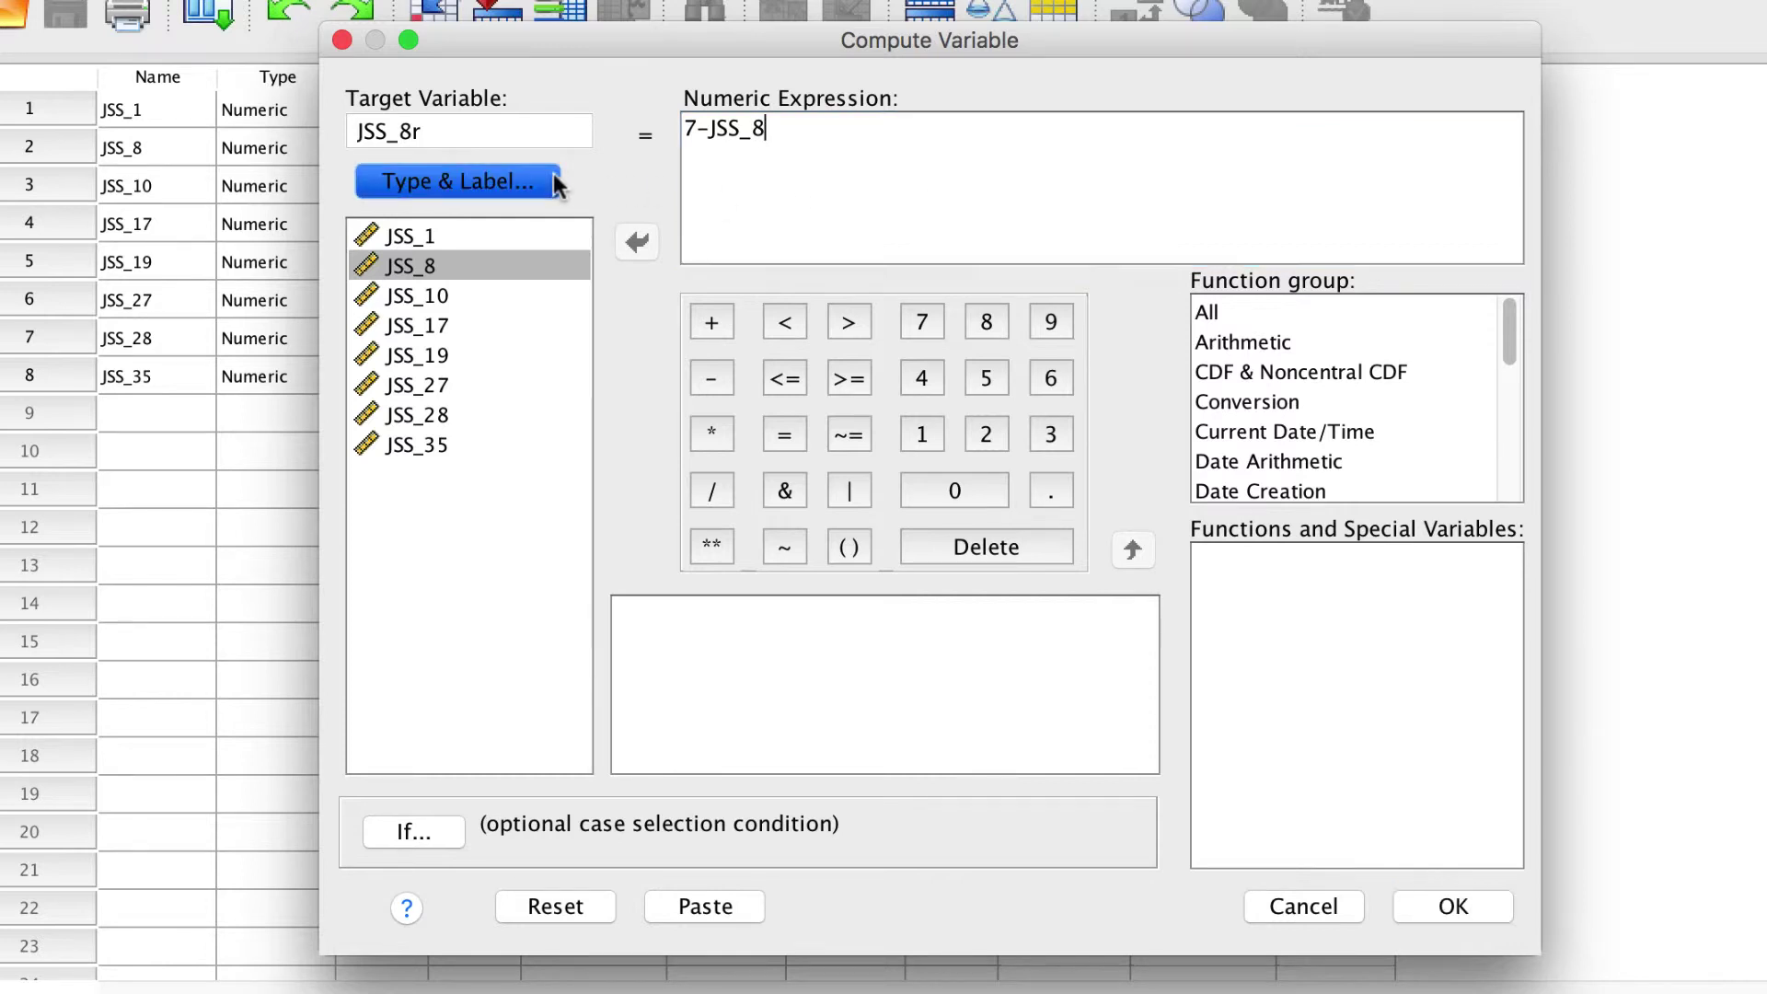
left_click(894, 398)
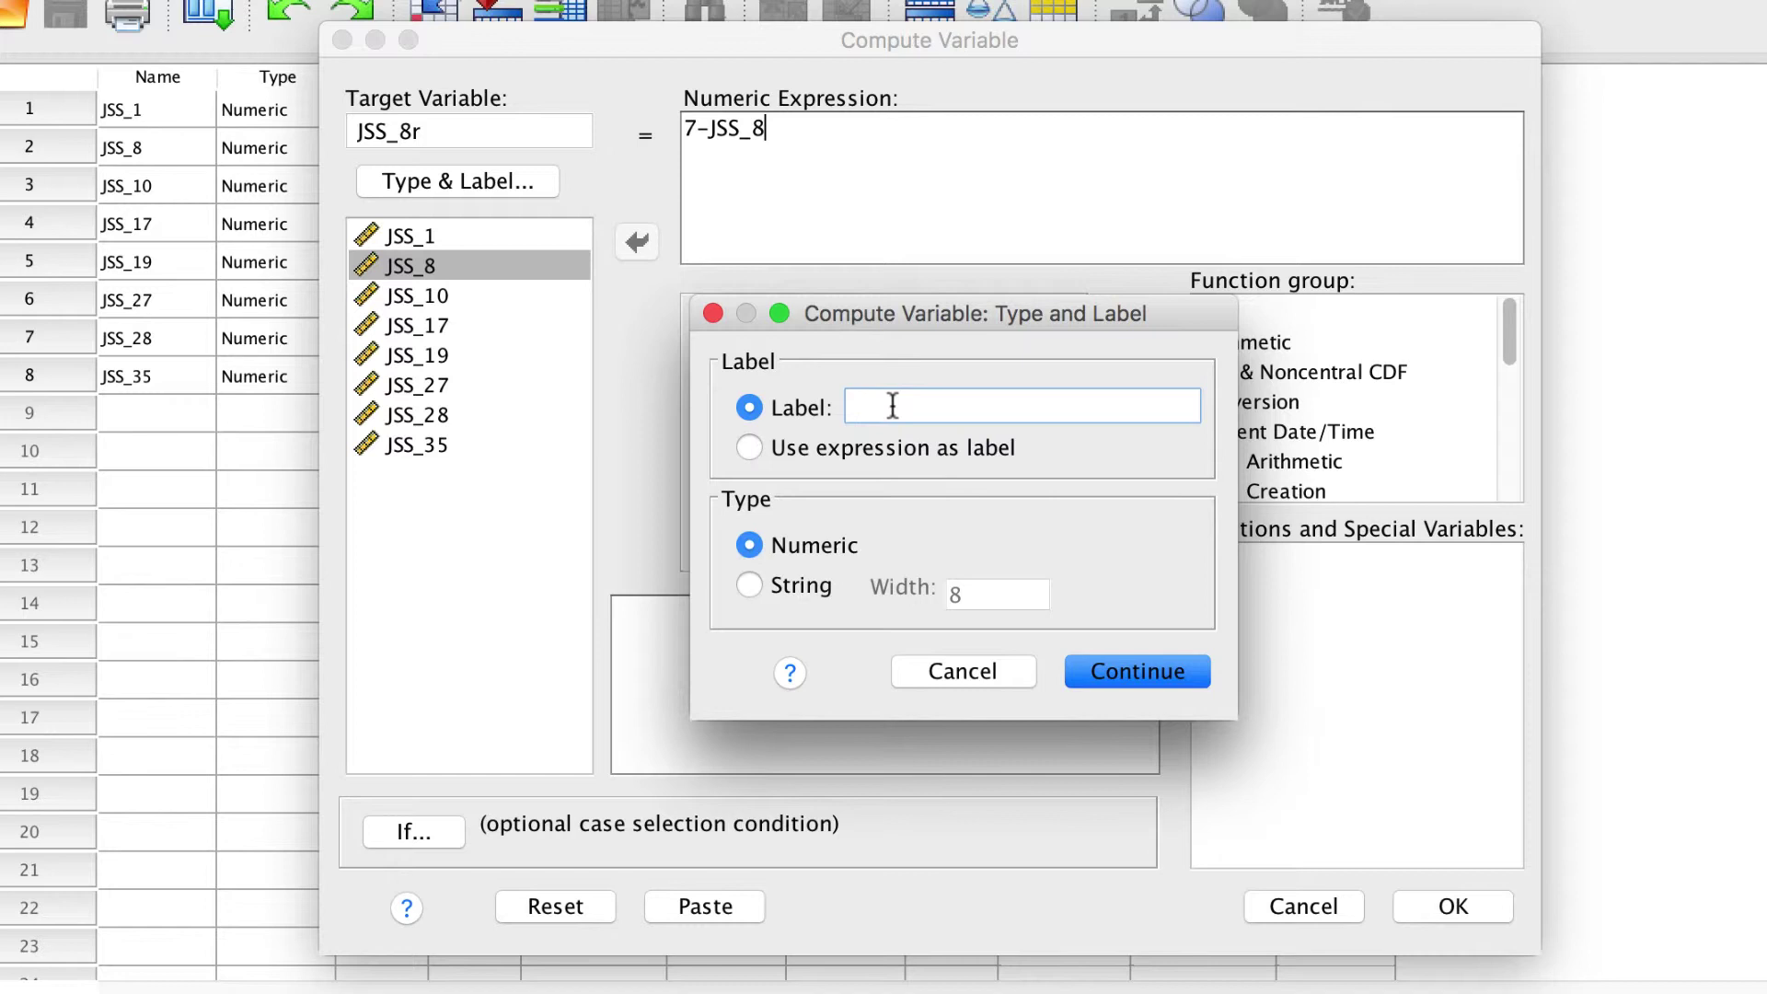
type("I sometimes feel my job is m")
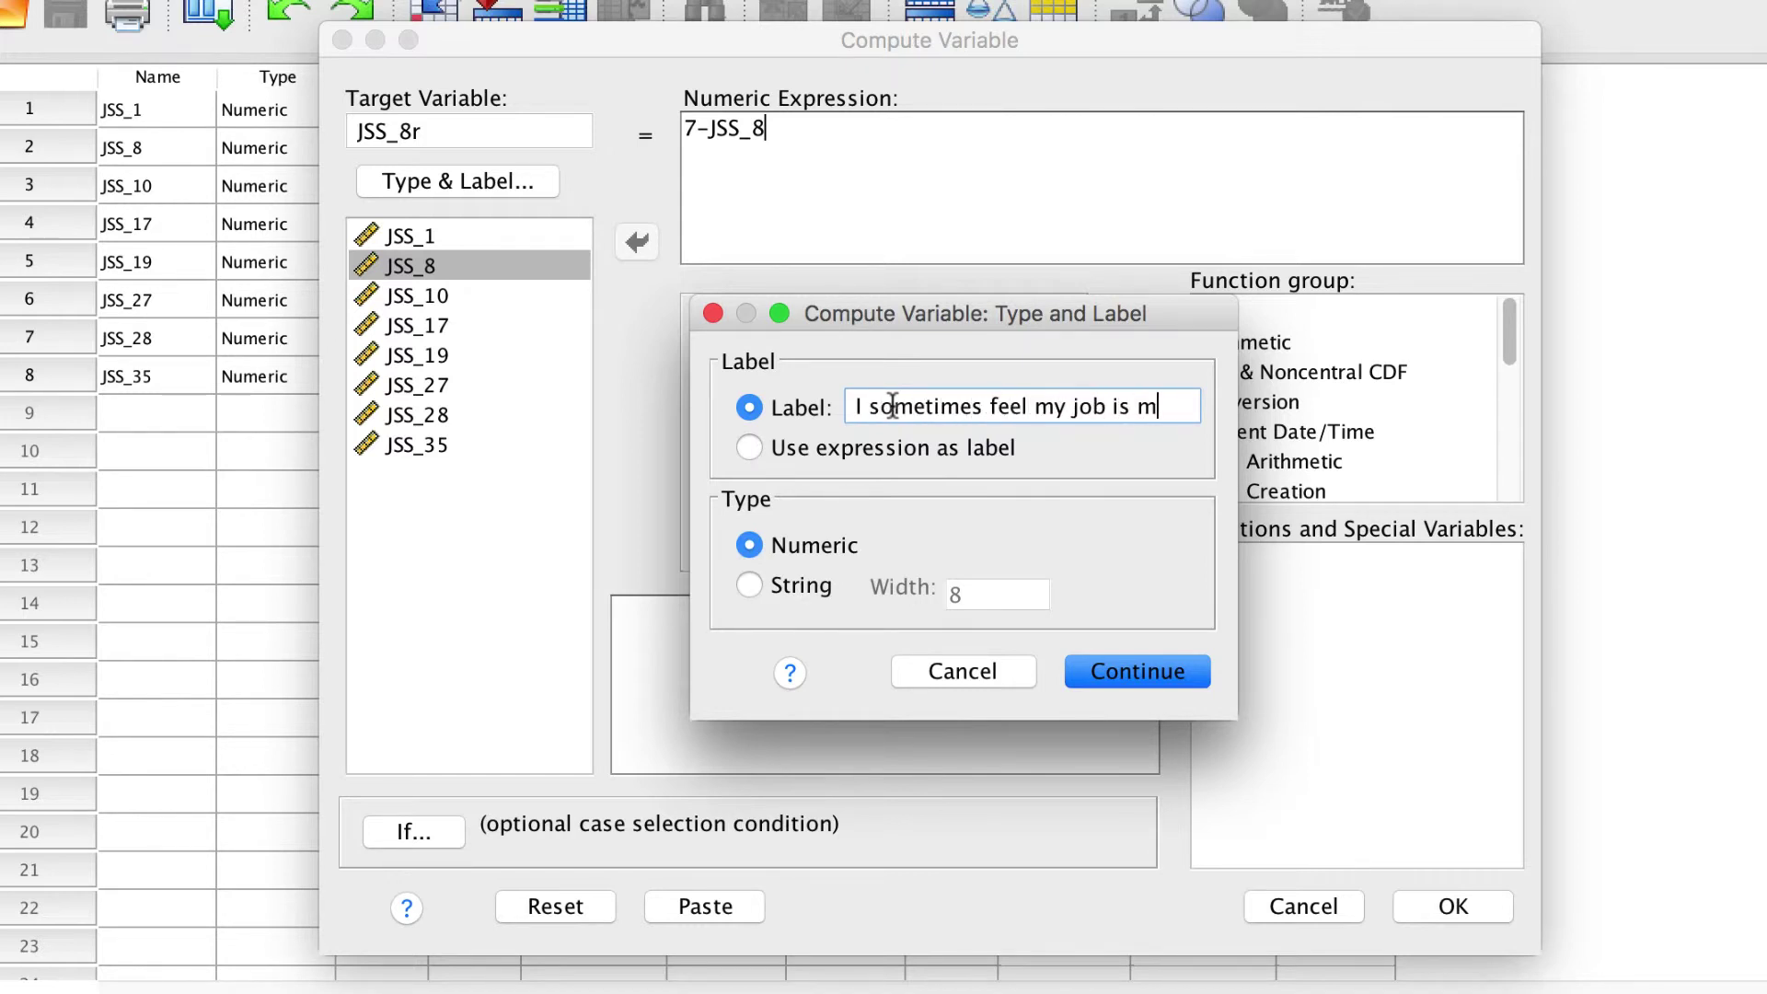
type("eaningless -r")
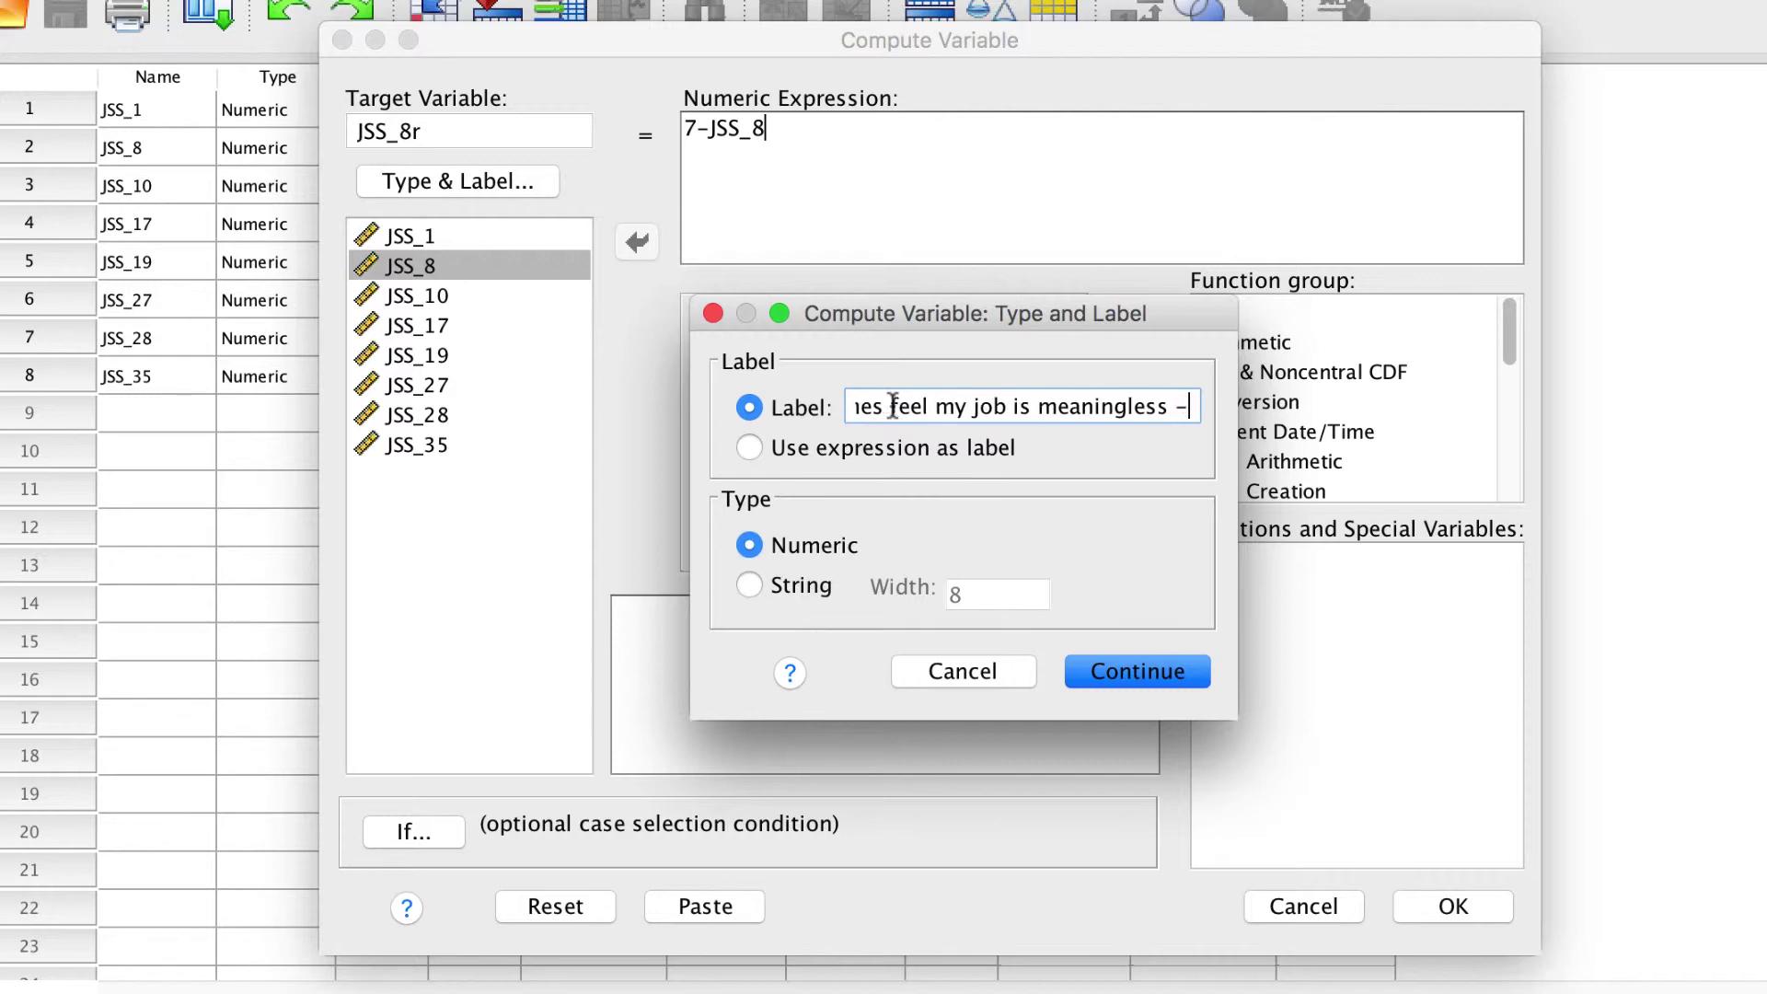
left_click(1174, 668)
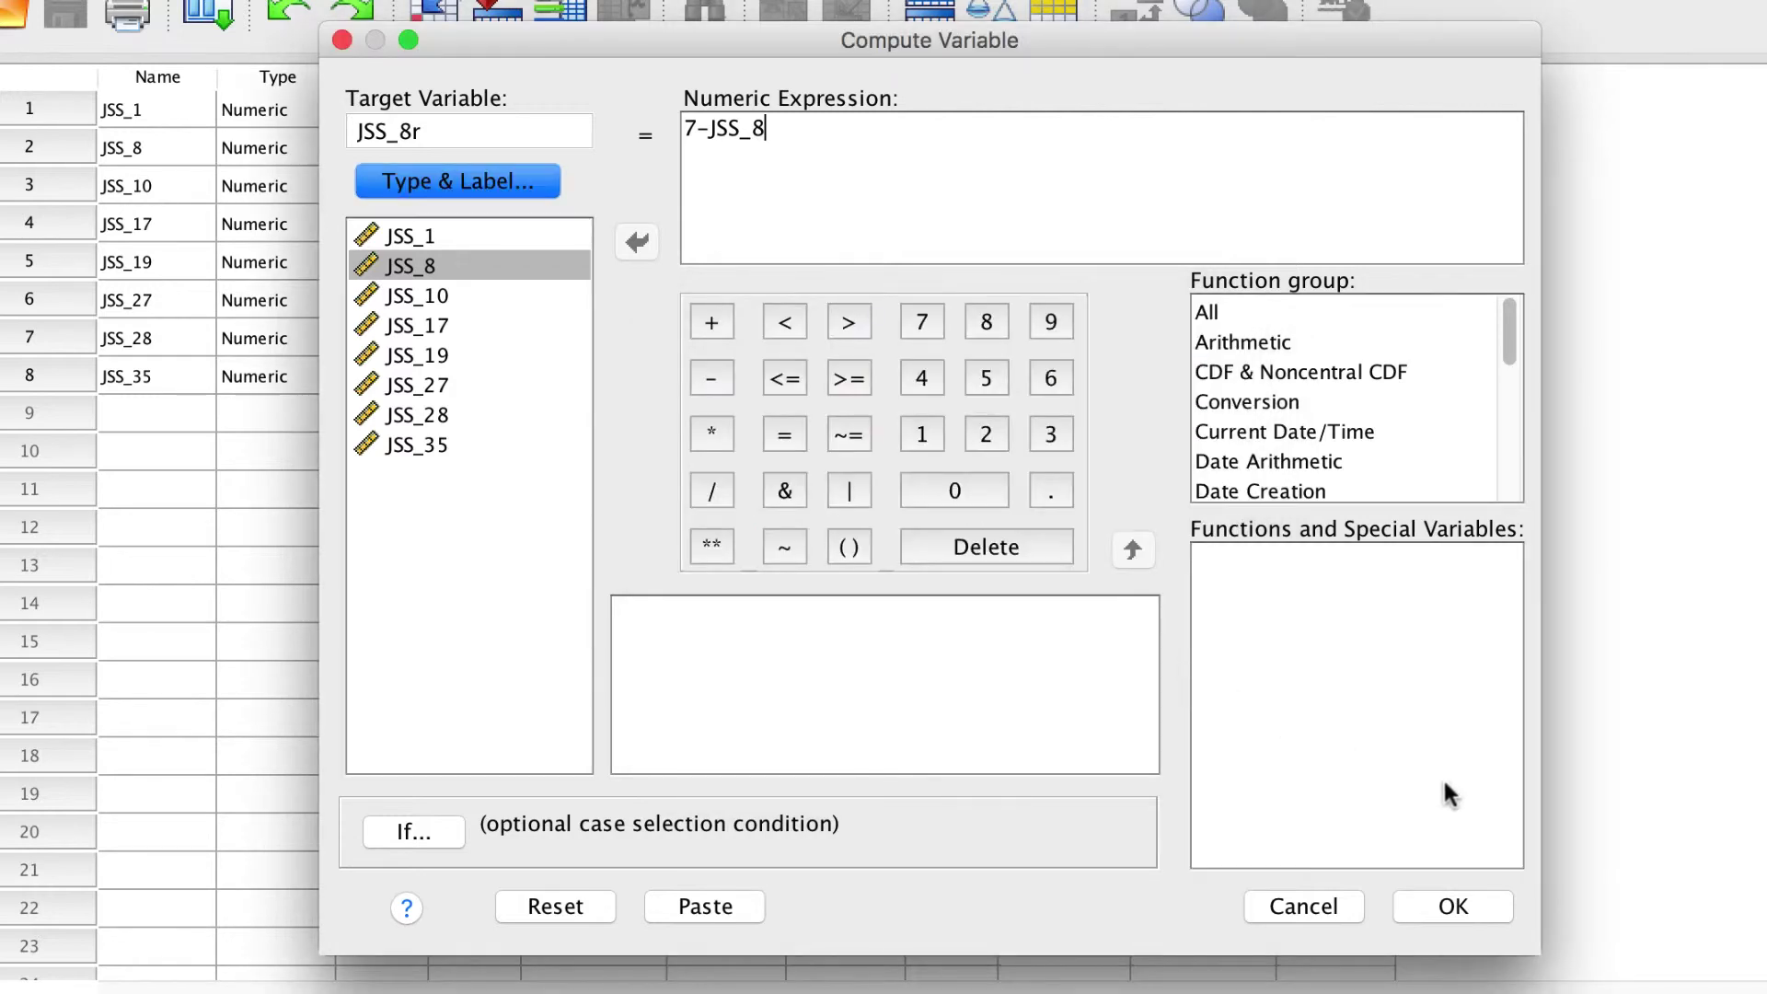
left_click(1489, 907)
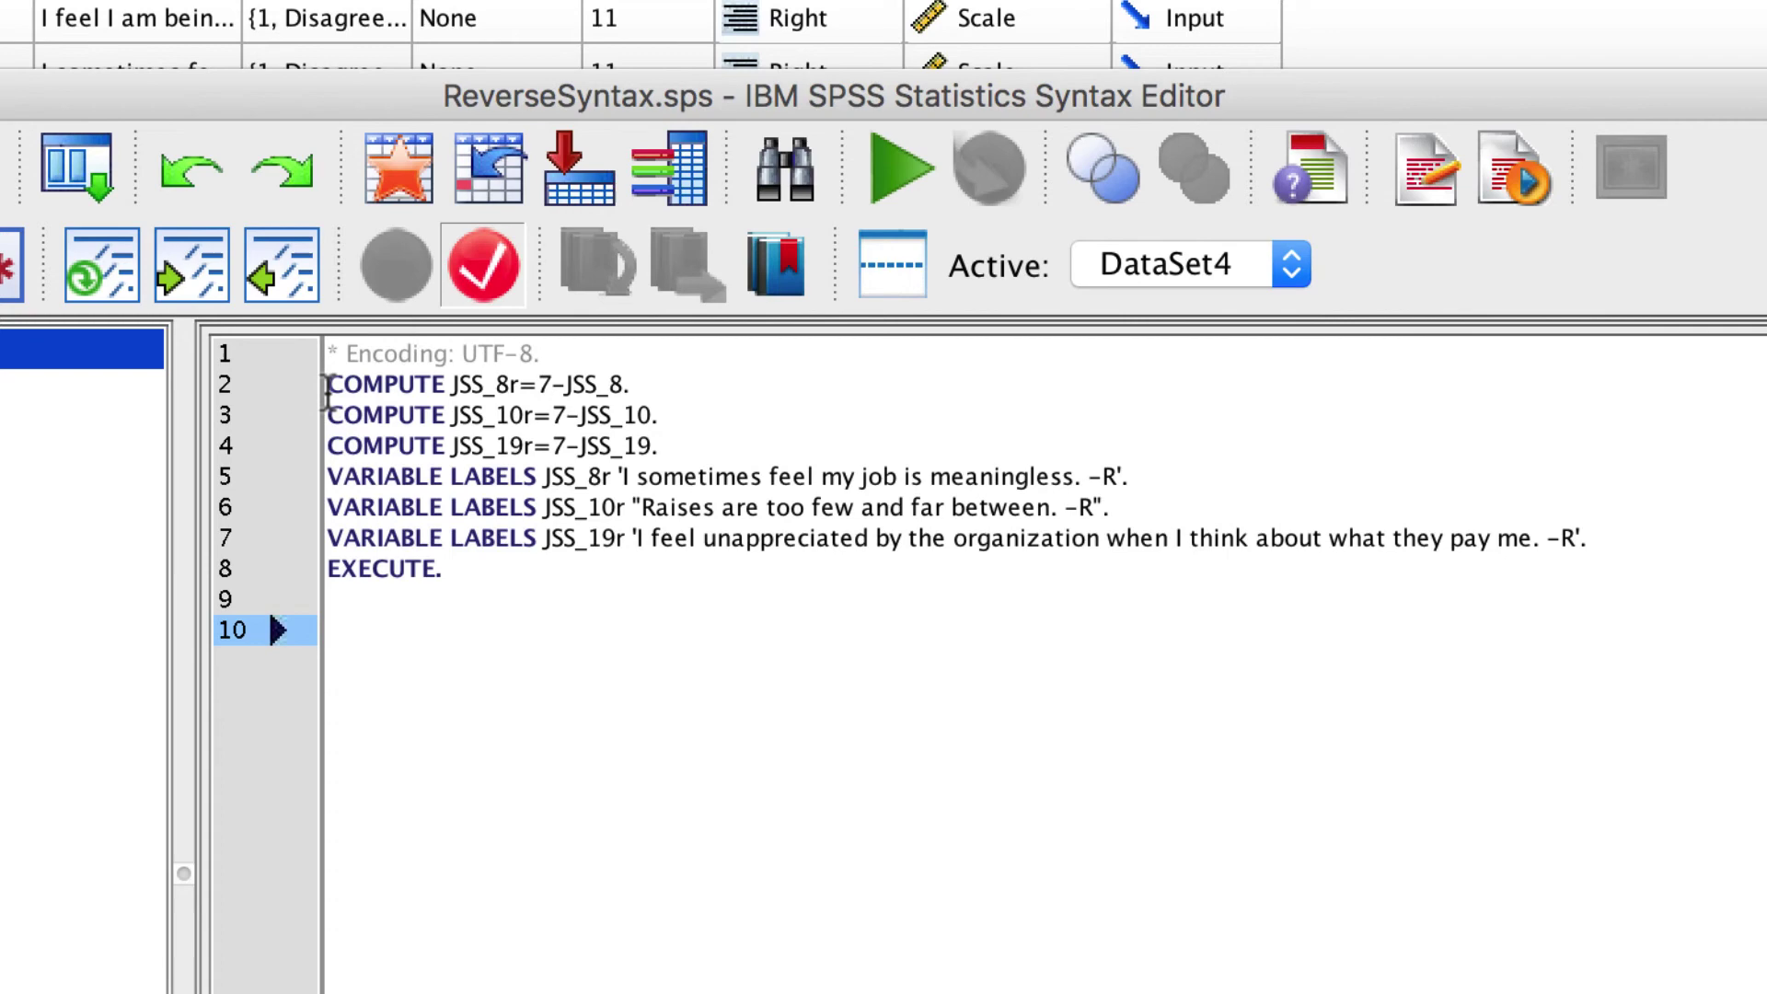
Step: Run the selected COMPUTE, label and EXECUTE syntax lines, then widen the Data Editor's Label column
left_click_drag(328, 384, 515, 571)
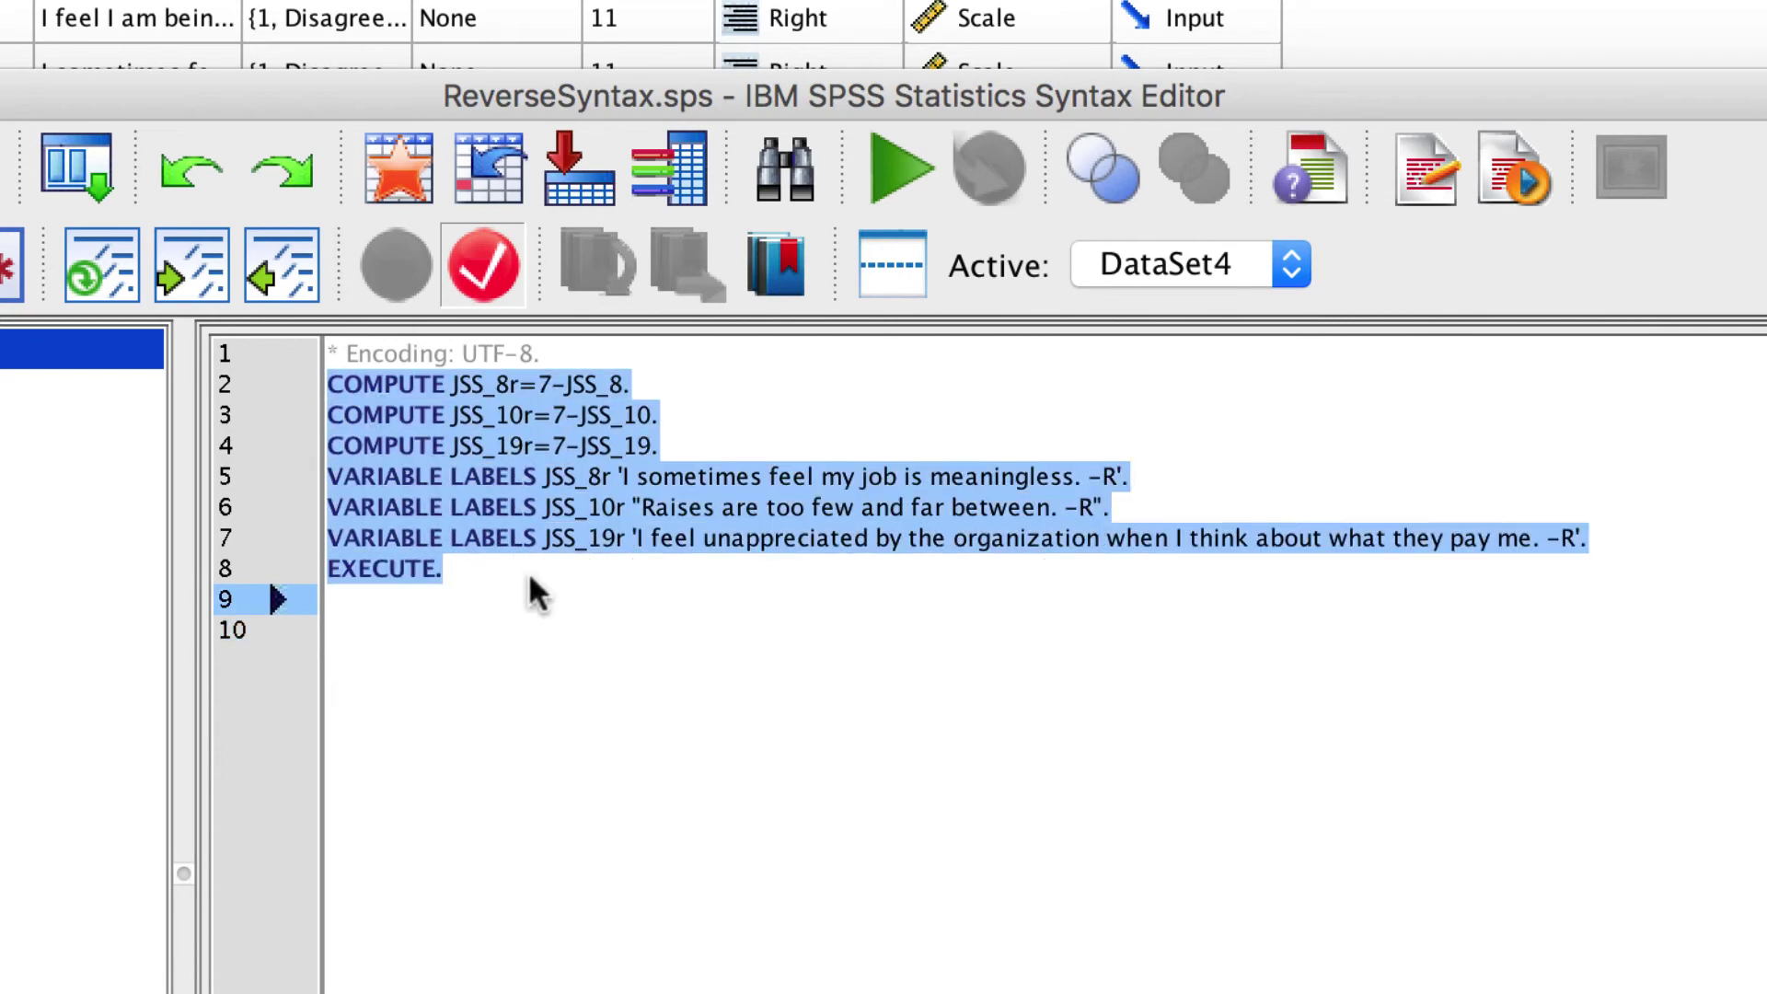
left_click(897, 170)
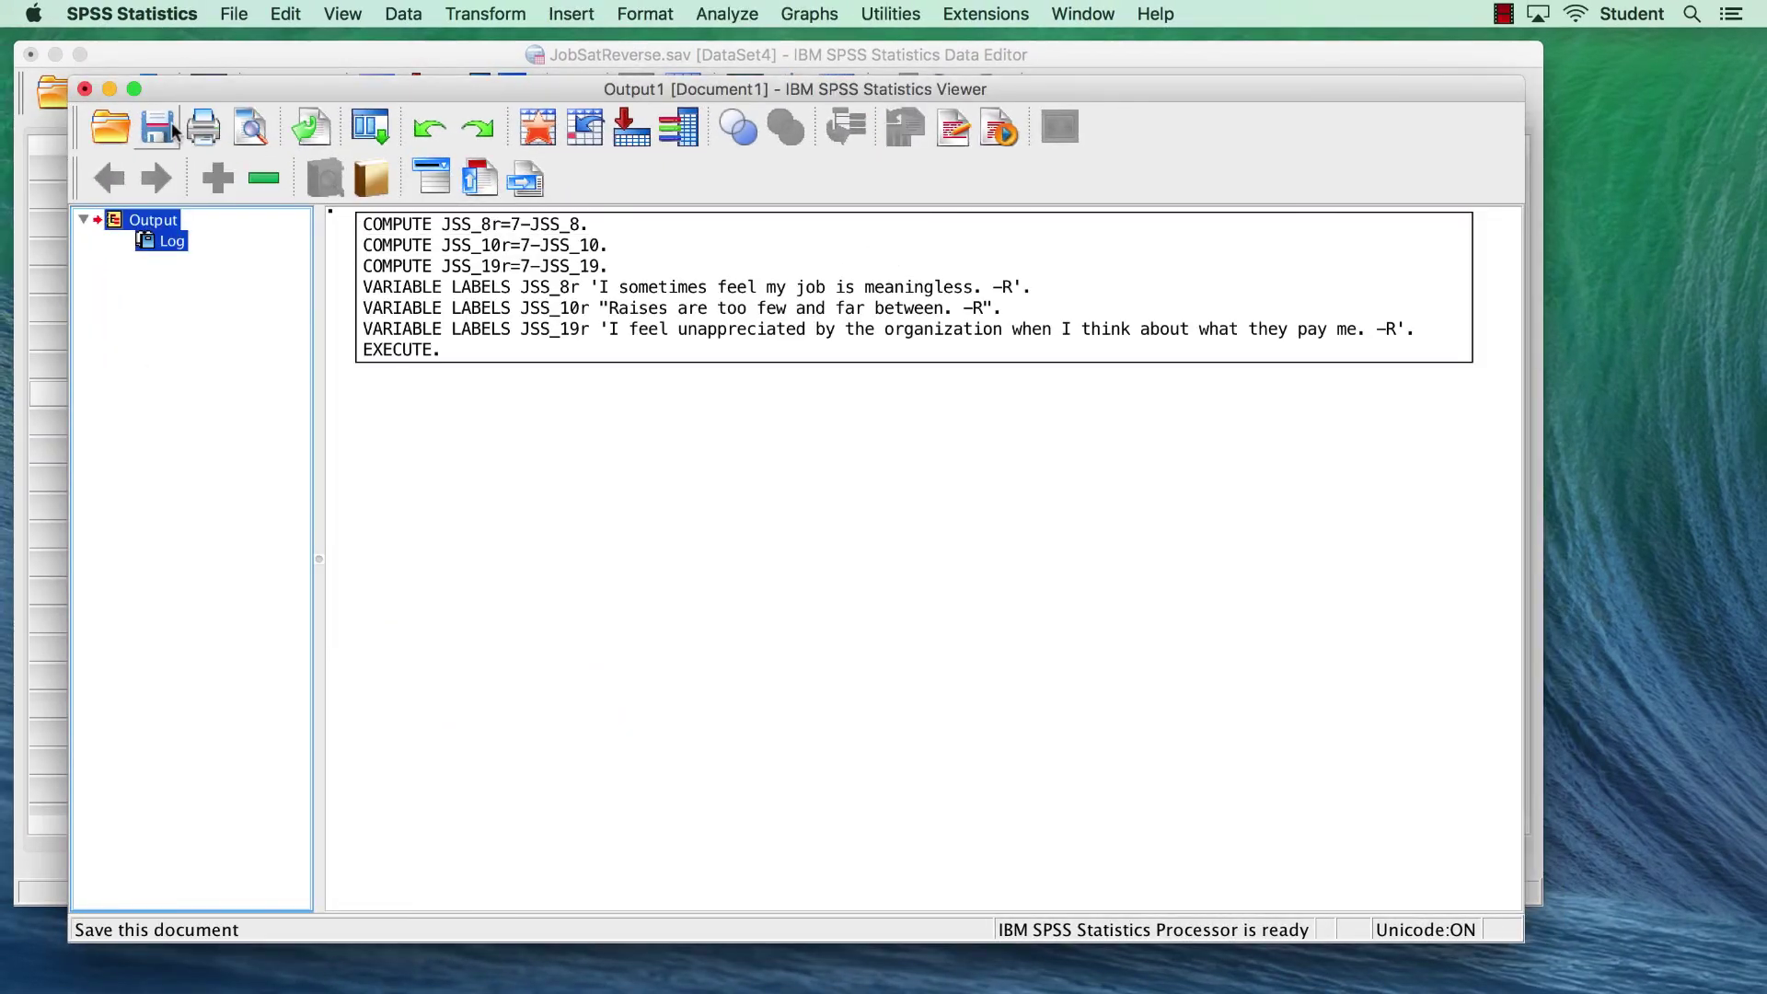
left_click(109, 89)
left_click(129, 52)
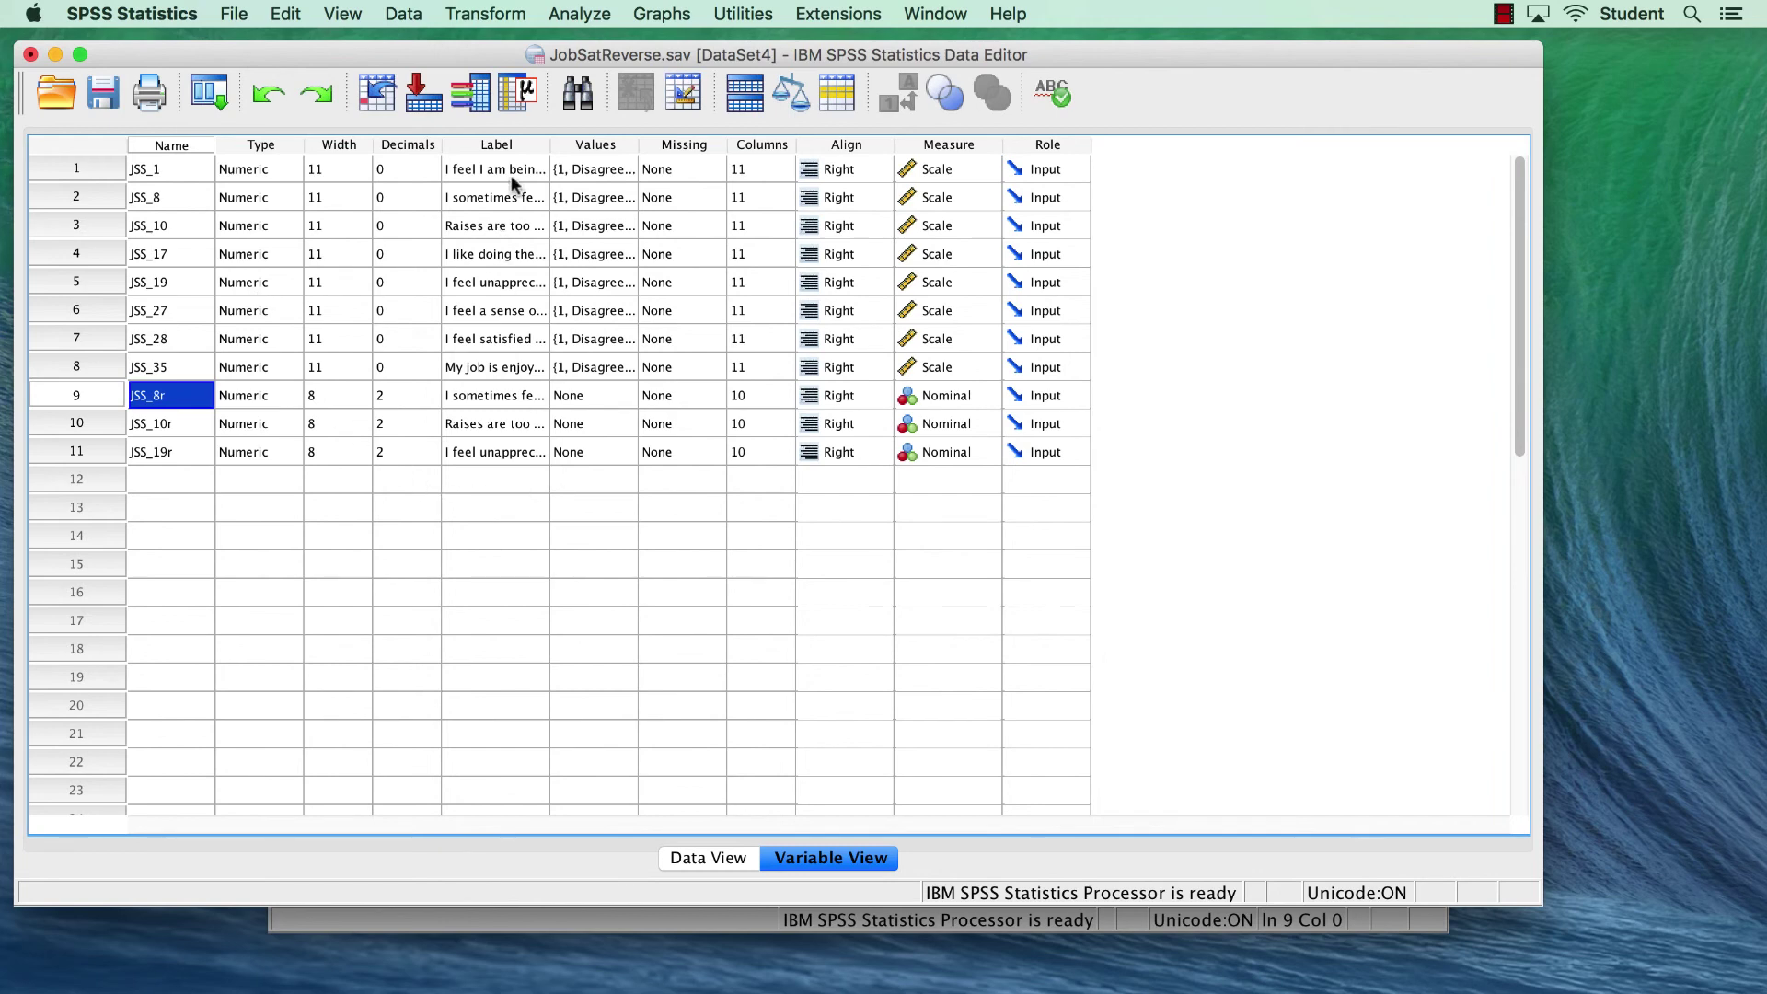
left_click(517, 143)
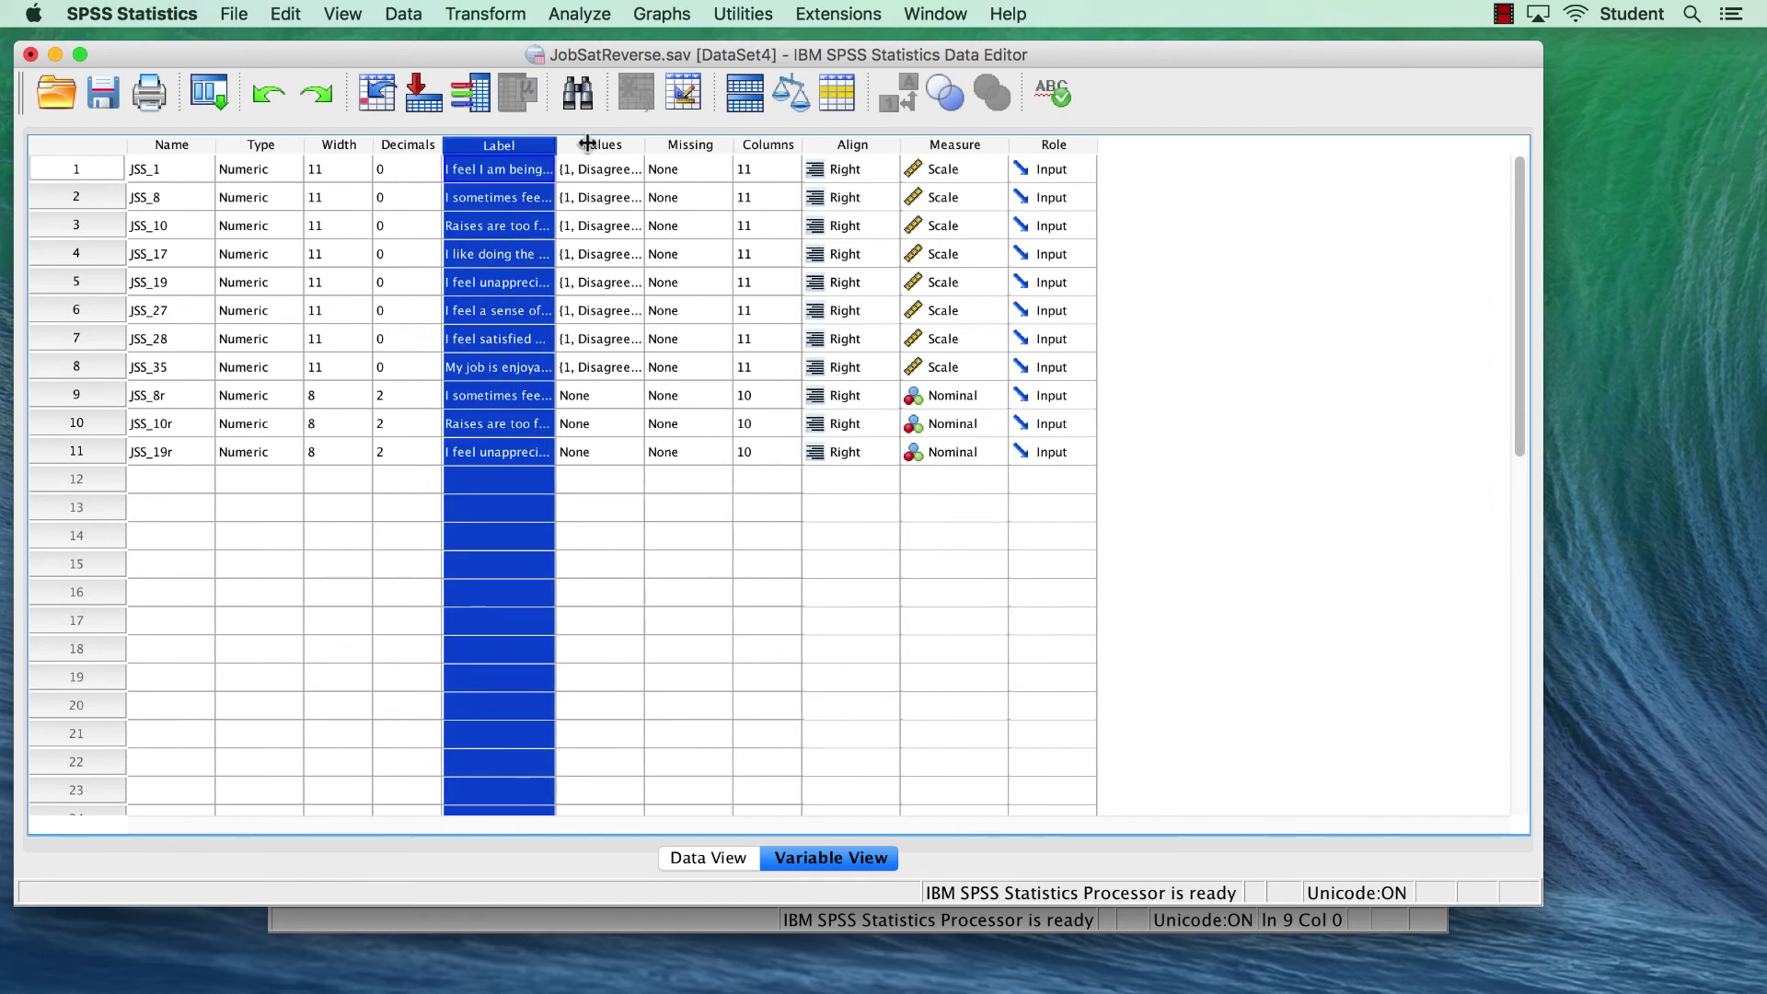